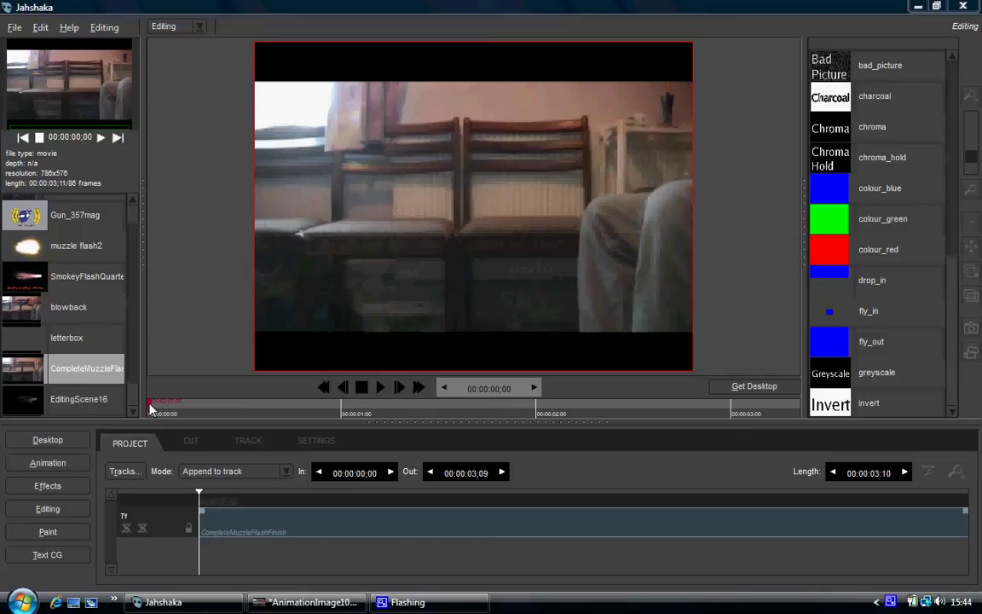
Step: Scrub the finished muzzle flash clip frame by frame around the gunshot at 00:00:01:20
left_click(158, 409)
mouse_move(157, 410)
left_mouse_down()
mouse_move(380, 406)
mouse_move(503, 421)
left_mouse_up()
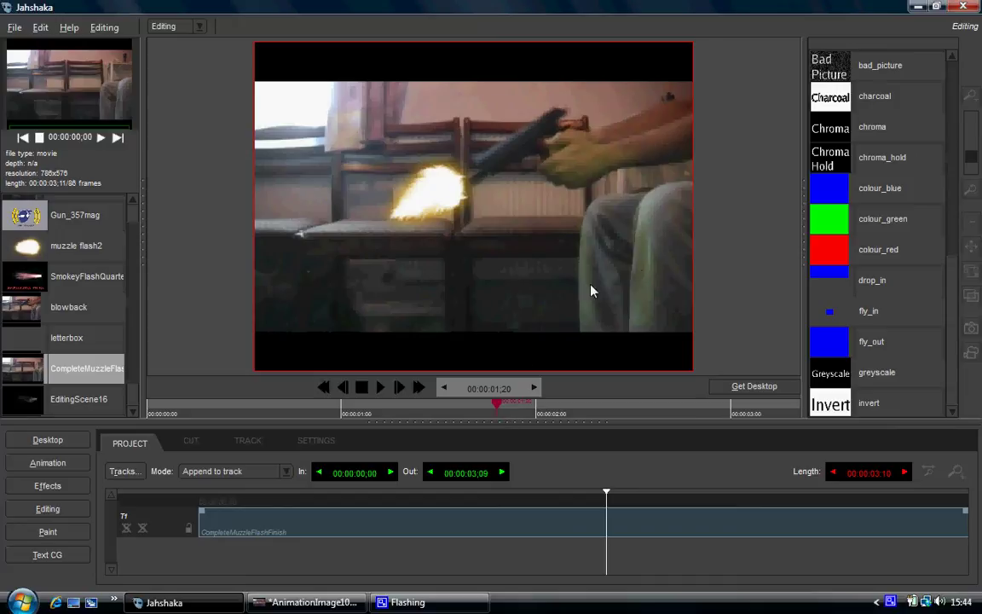
left_click_drag(499, 410, 507, 403)
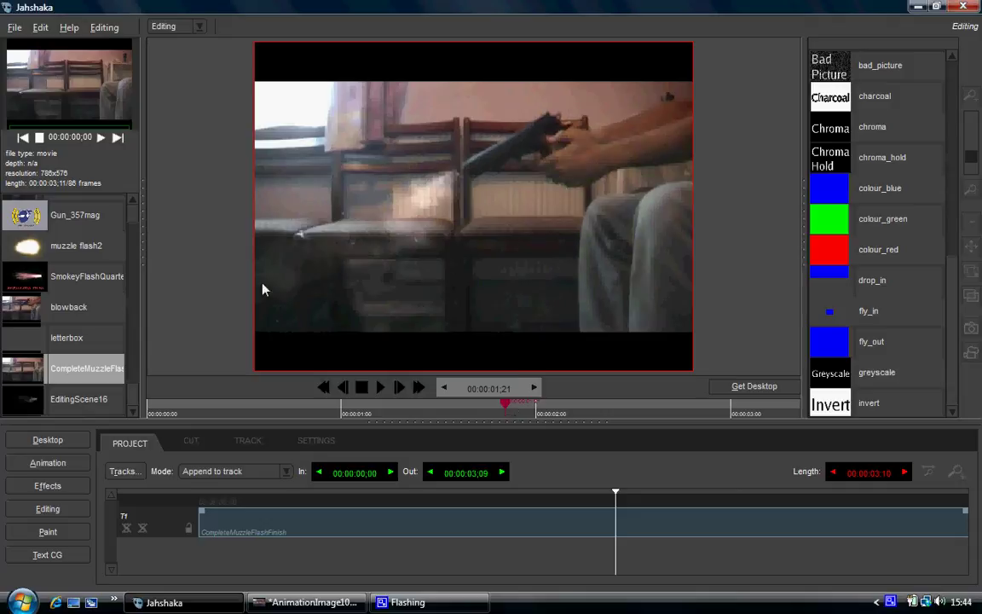
left_click_drag(508, 406, 502, 410)
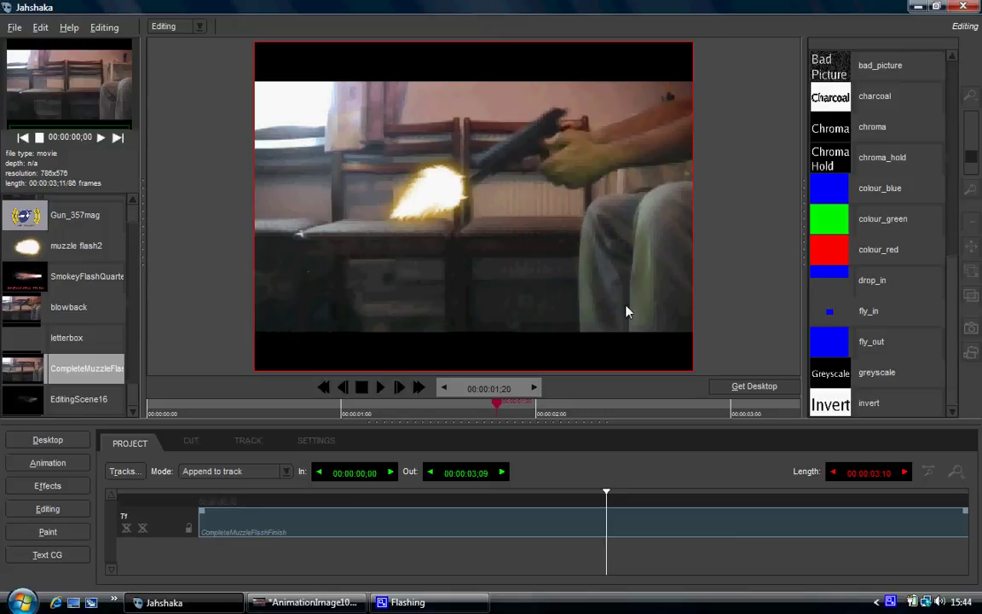
mouse_move(497, 404)
left_mouse_down()
mouse_move(515, 401)
mouse_move(491, 404)
left_mouse_up()
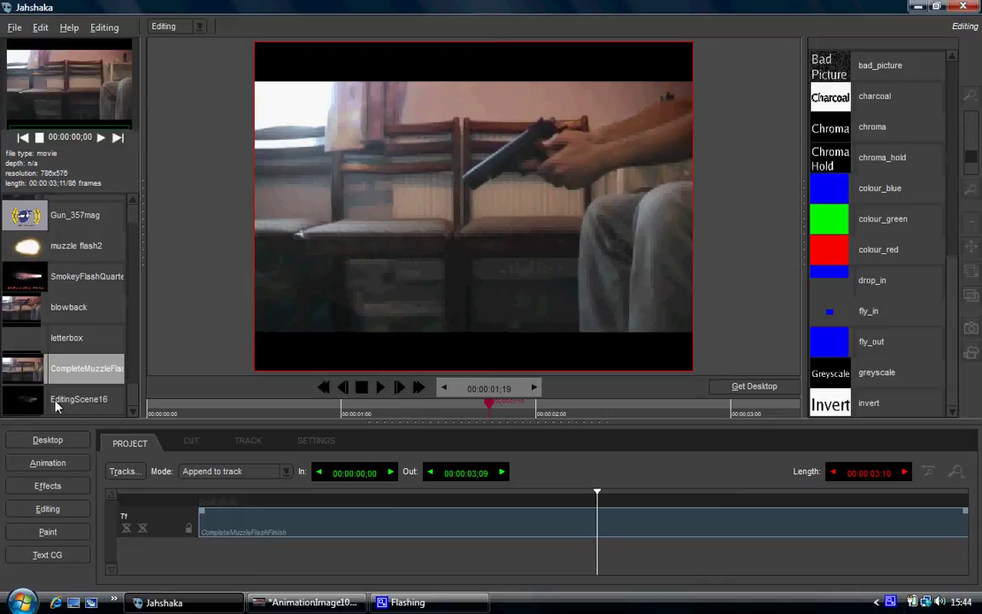
Step: Switch to the Animation module and delete the existing layer above Raw
left_click(63, 465)
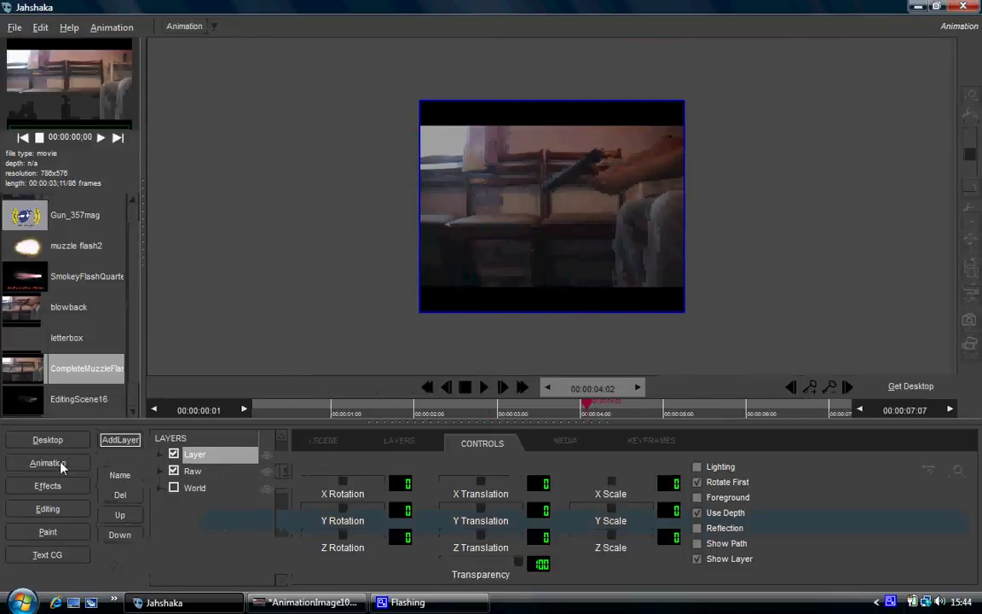
left_click(130, 496)
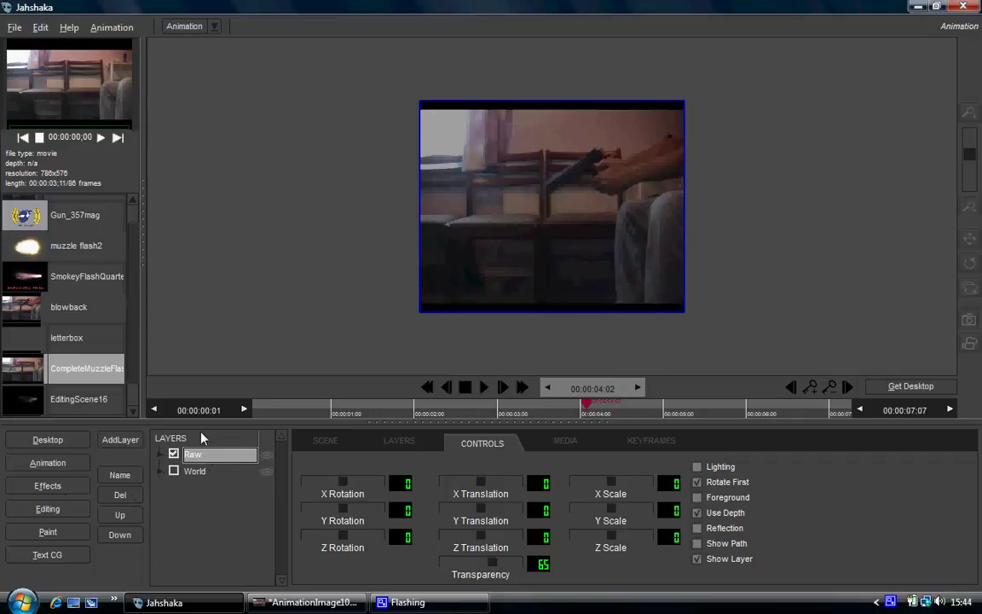
Step: Add a new layer at frame 00:00:04:02 and load the muzzle flash2 image into it
mouse_move(586, 403)
left_mouse_down()
mouse_move(318, 408)
mouse_move(591, 413)
left_mouse_up()
left_click(129, 442)
left_click(128, 456)
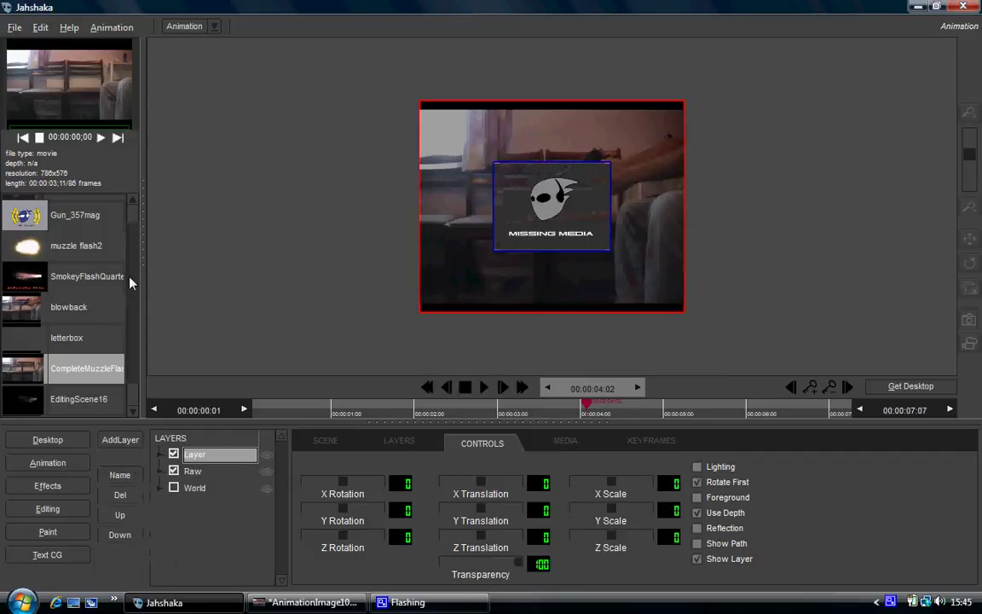
left_click_drag(64, 244, 531, 220)
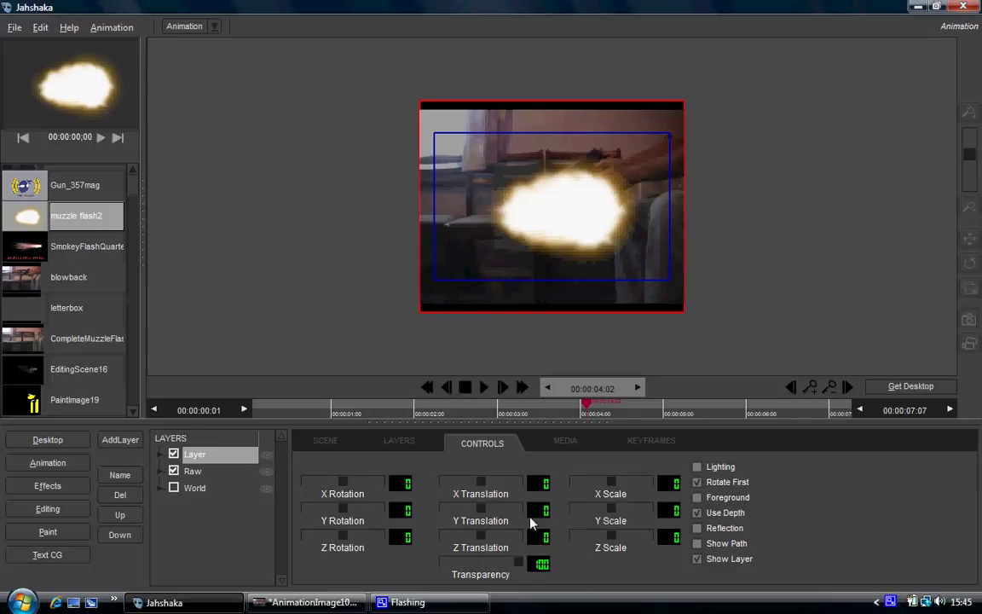
Step: Set the muzzle flash layer's X scale and Y scale both to -50
left_click(673, 512)
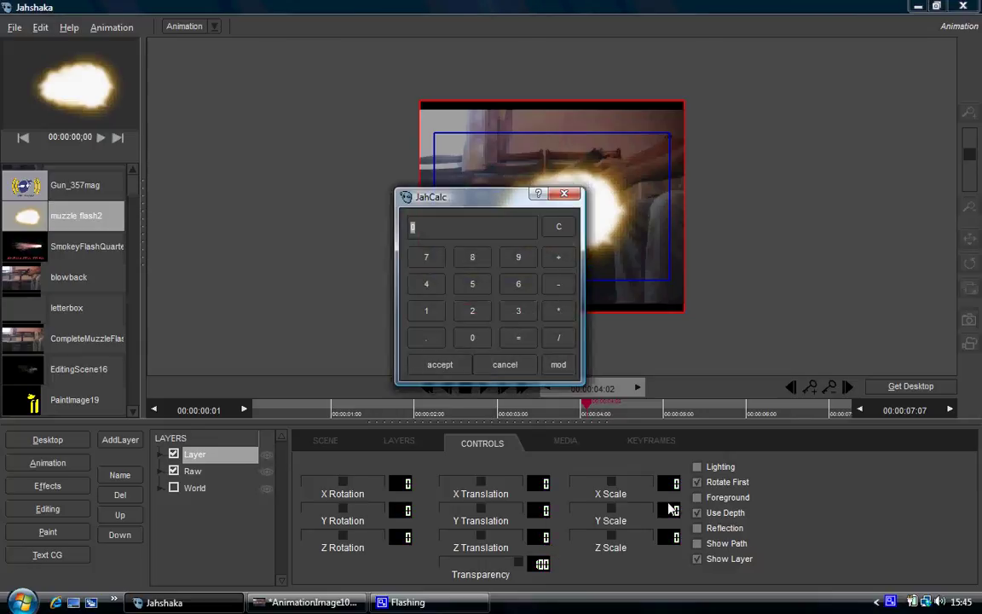
left_click(477, 341)
left_click(451, 363)
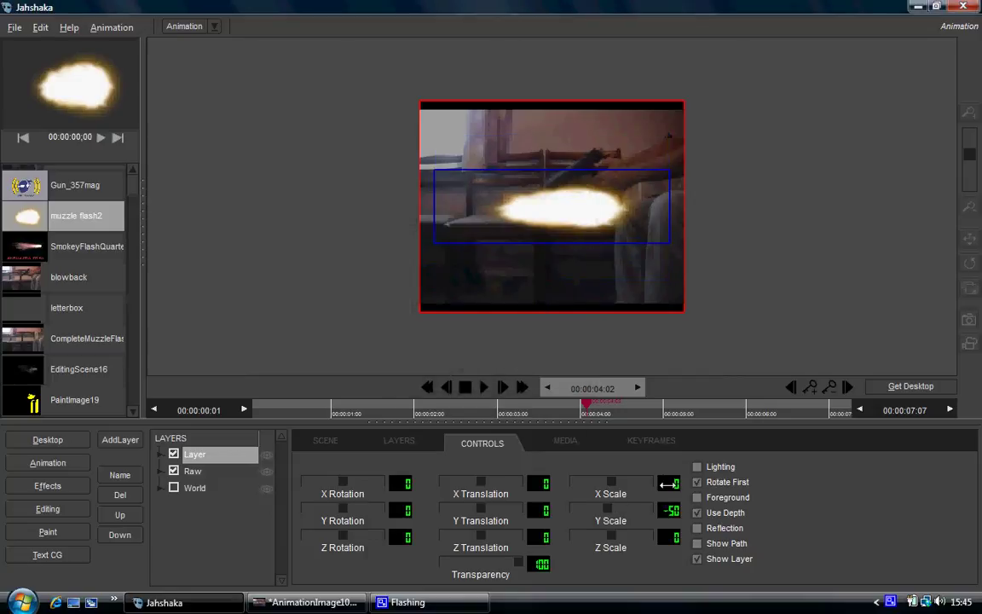
left_click(669, 483)
left_click(483, 340)
left_click(479, 284)
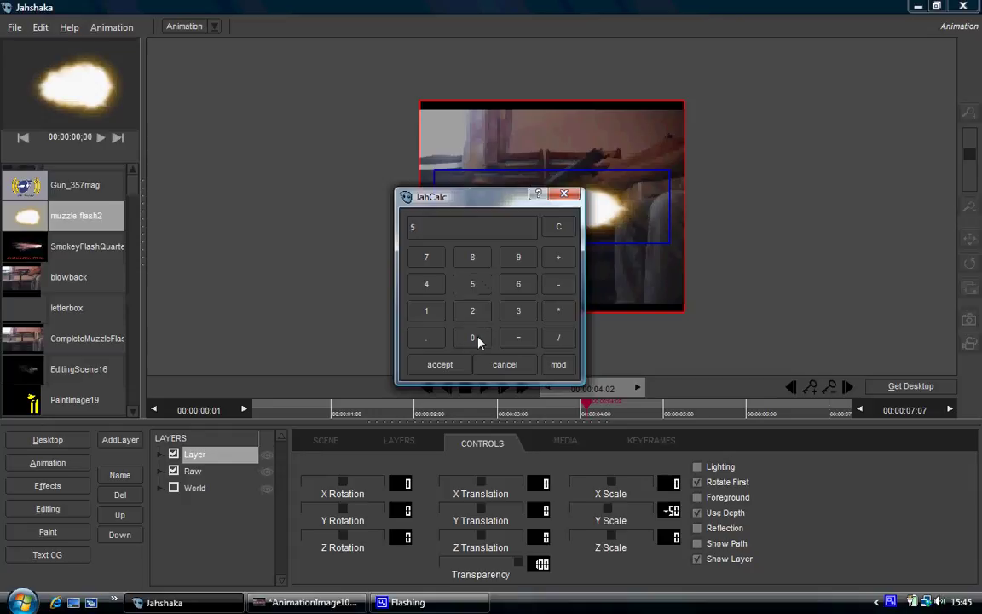
left_click(440, 364)
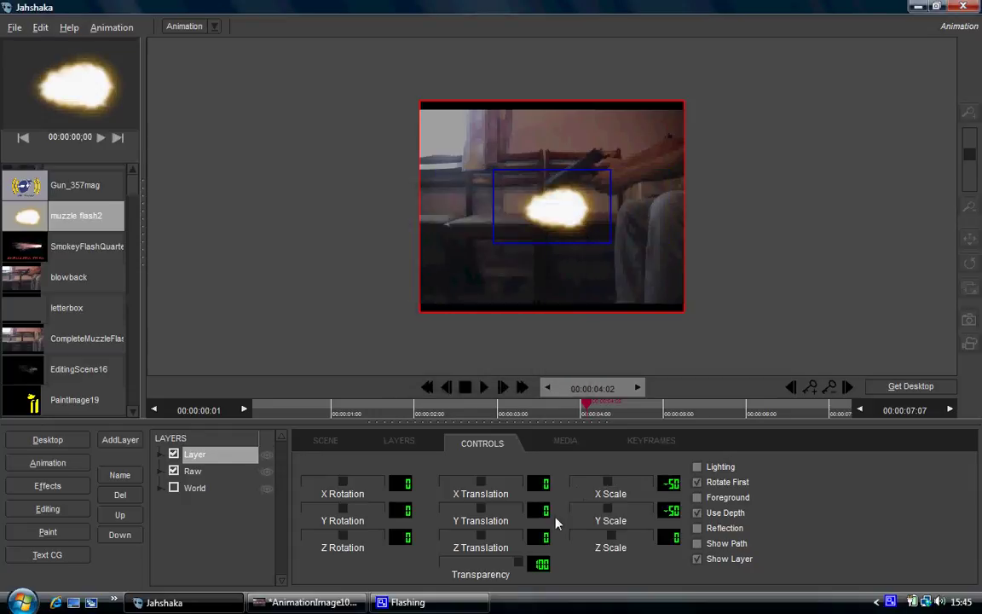
Step: Align the flash with the gun barrel's tip using X translation -104, Y translation 2 and Z rotation 34
left_click_drag(539, 508, 455, 469)
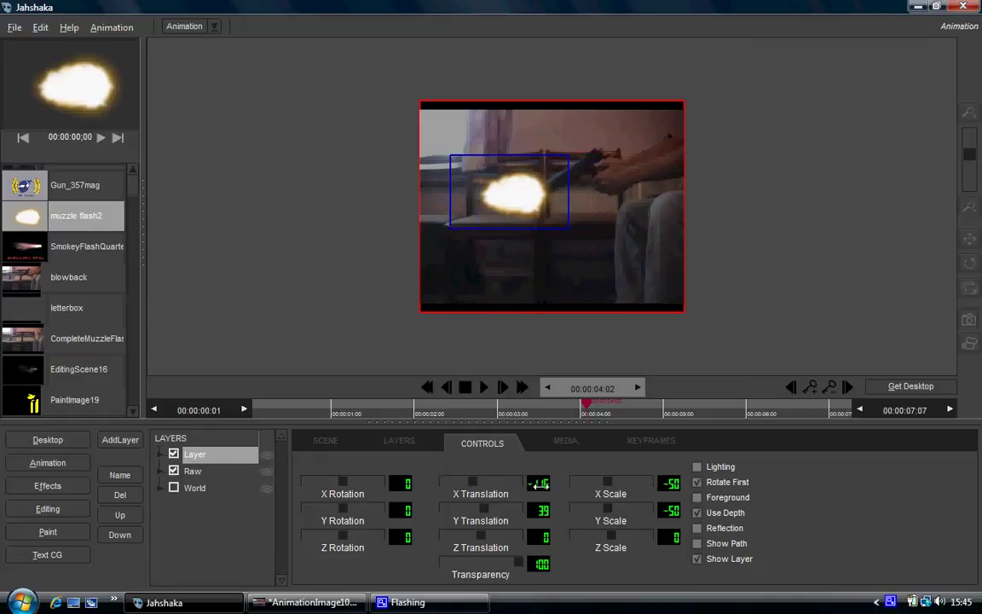
left_click_drag(540, 484, 487, 437)
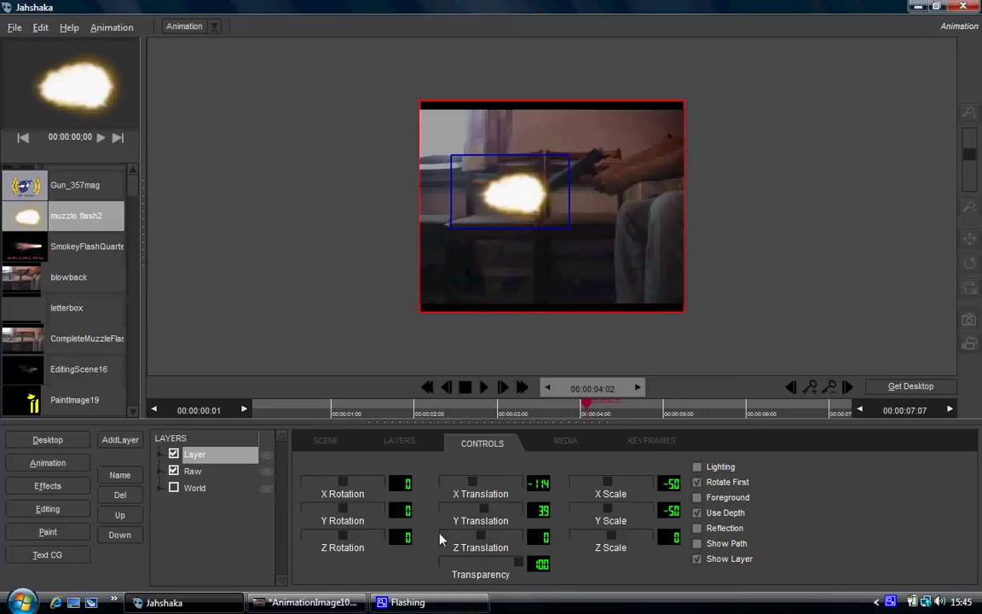
left_click_drag(410, 538, 440, 538)
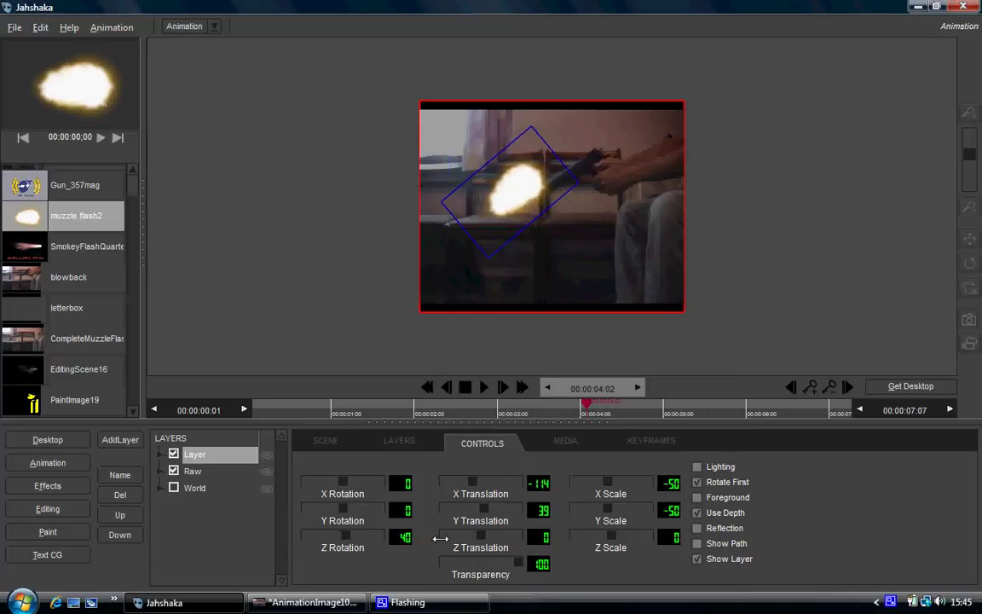
mouse_move(548, 510)
left_mouse_down()
mouse_move(505, 511)
mouse_move(547, 484)
mouse_move(550, 506)
left_mouse_up()
left_click_drag(396, 536, 401, 537)
left_click_drag(539, 509, 546, 508)
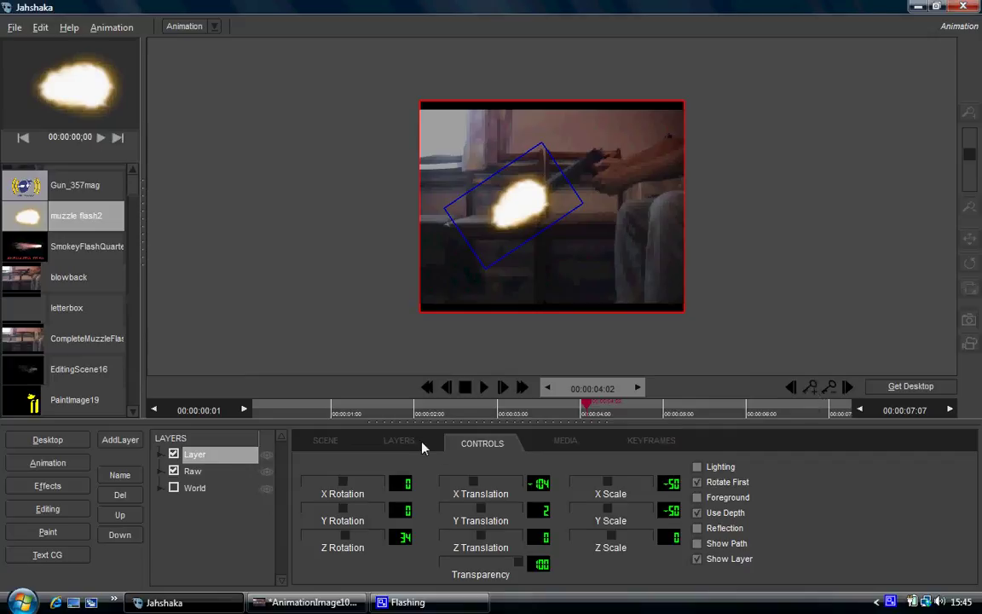
Step: Keyframe the flash layer's transparency to 0 at 00:00:04:01 and 00:00:04:03, on either side of the flash frame 00:00:04:02
left_click(446, 389)
left_click_drag(522, 566, 444, 562)
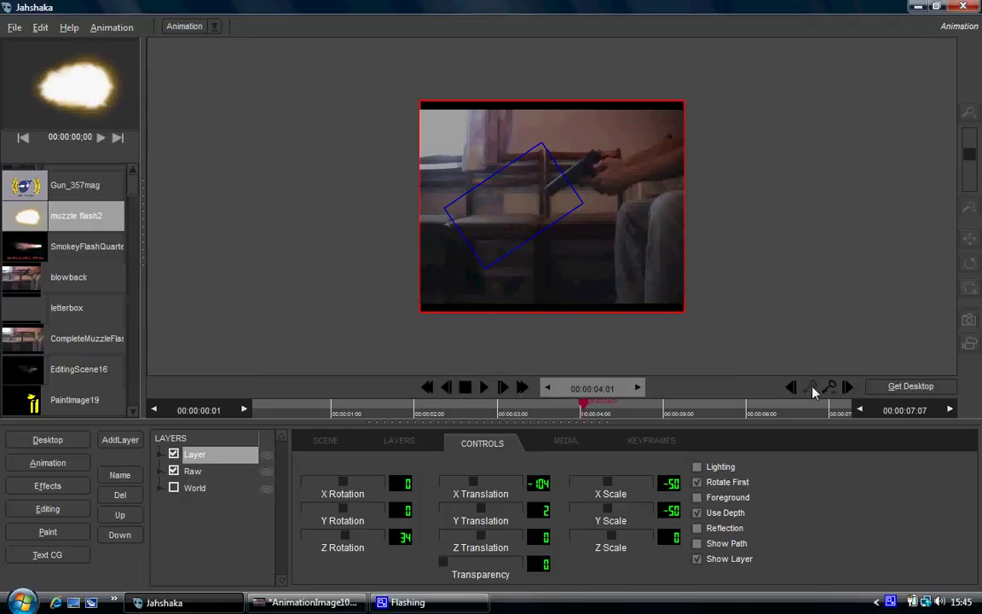
left_click(510, 393)
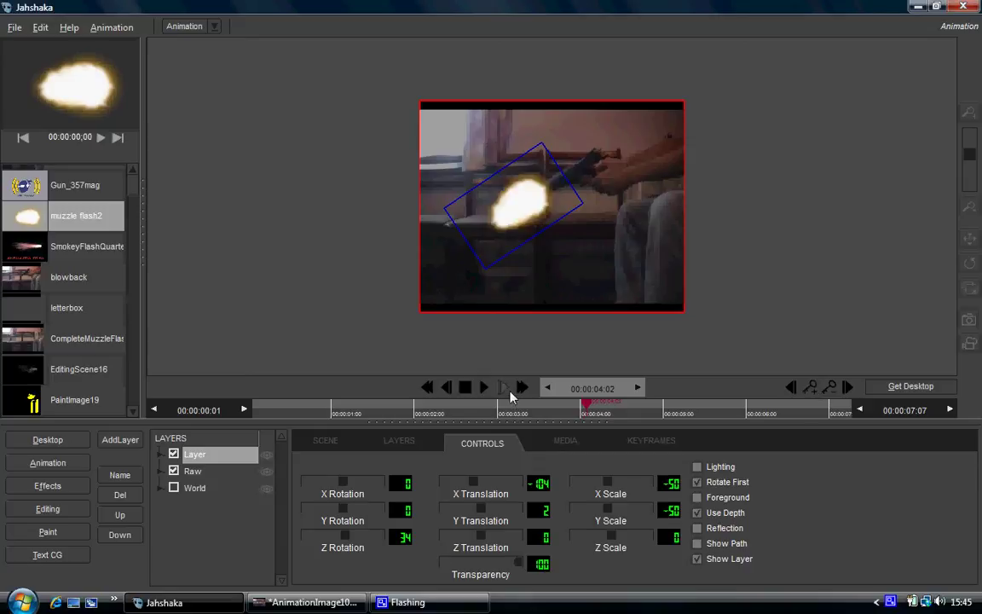
left_click(510, 393)
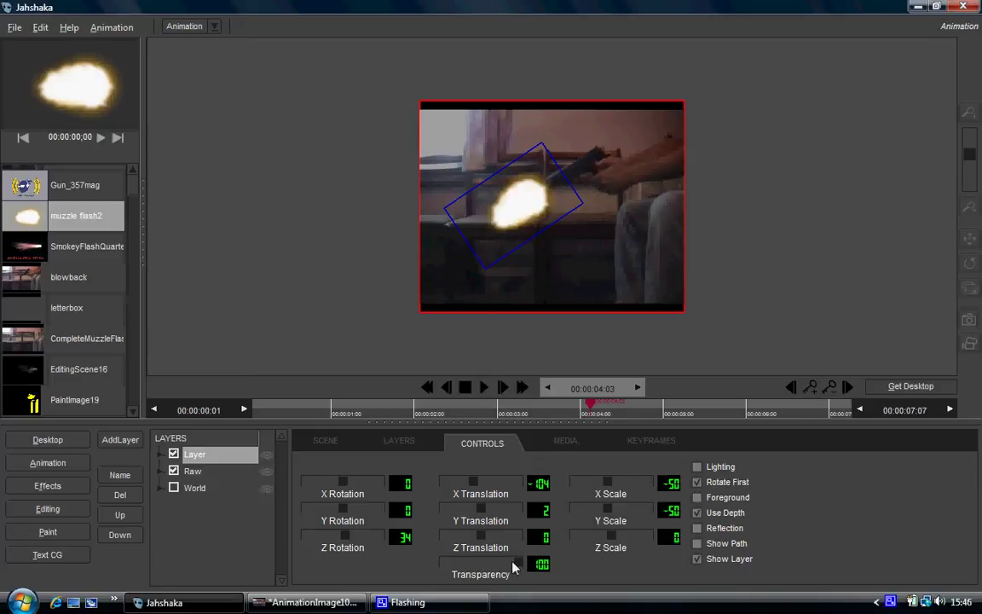
left_click_drag(520, 565, 418, 560)
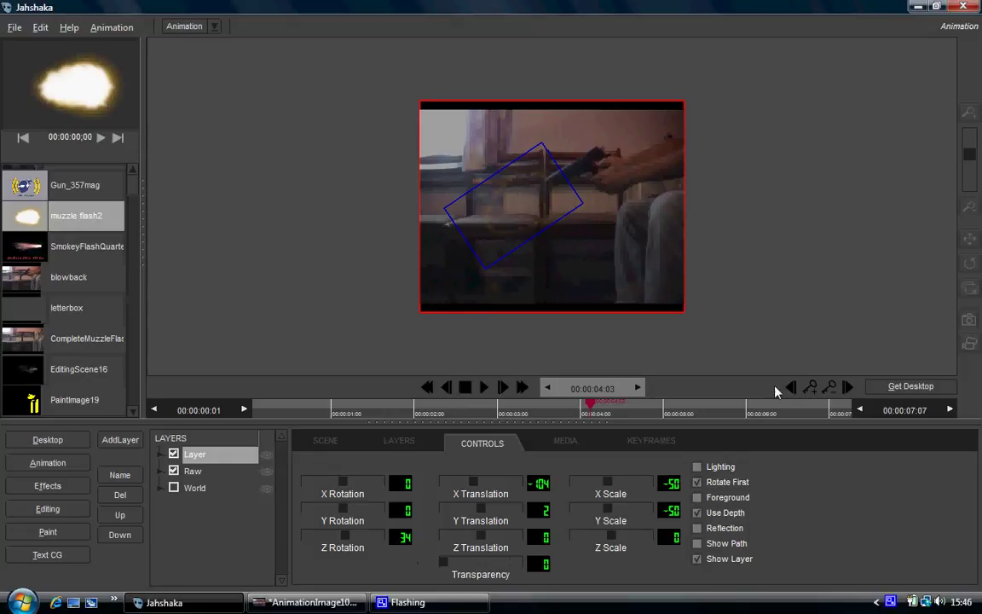
mouse_move(590, 406)
left_mouse_down()
mouse_move(578, 405)
mouse_move(612, 403)
mouse_move(586, 408)
left_mouse_up()
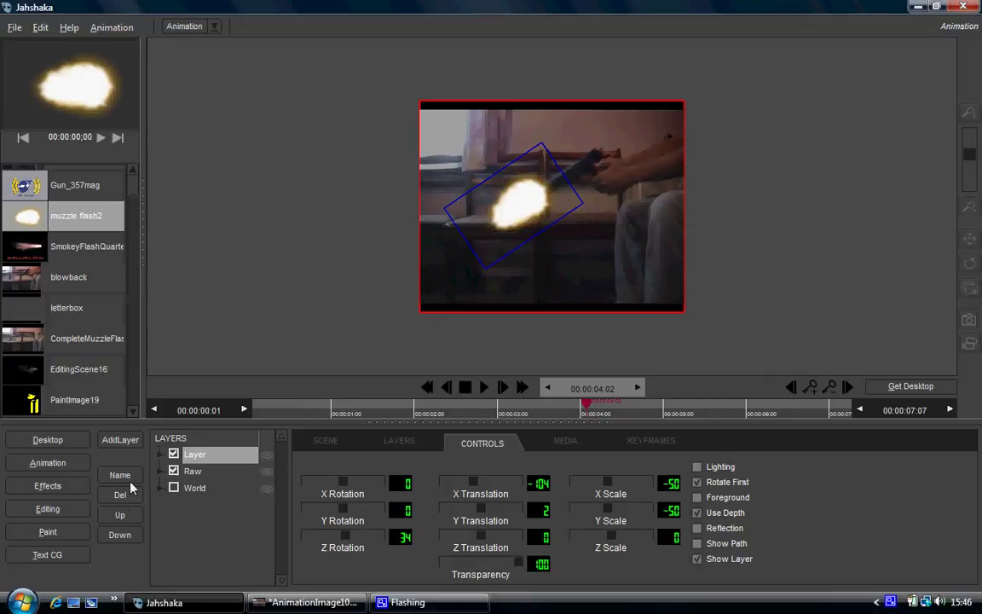
Step: Rename the muzzle flash layer as "flash"
left_click(120, 475)
left_click_drag(133, 504, 34, 509)
type("flas")
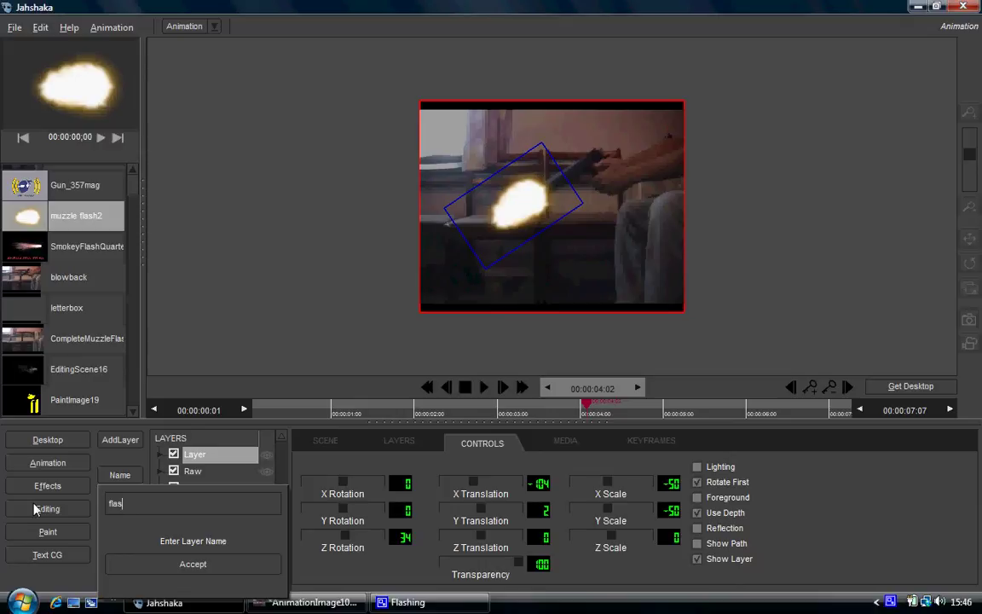
type("h")
key("Return")
Step: Add another layer above flash and load the EditingScene16 smoke clip into it
left_click(120, 440)
left_click(129, 459)
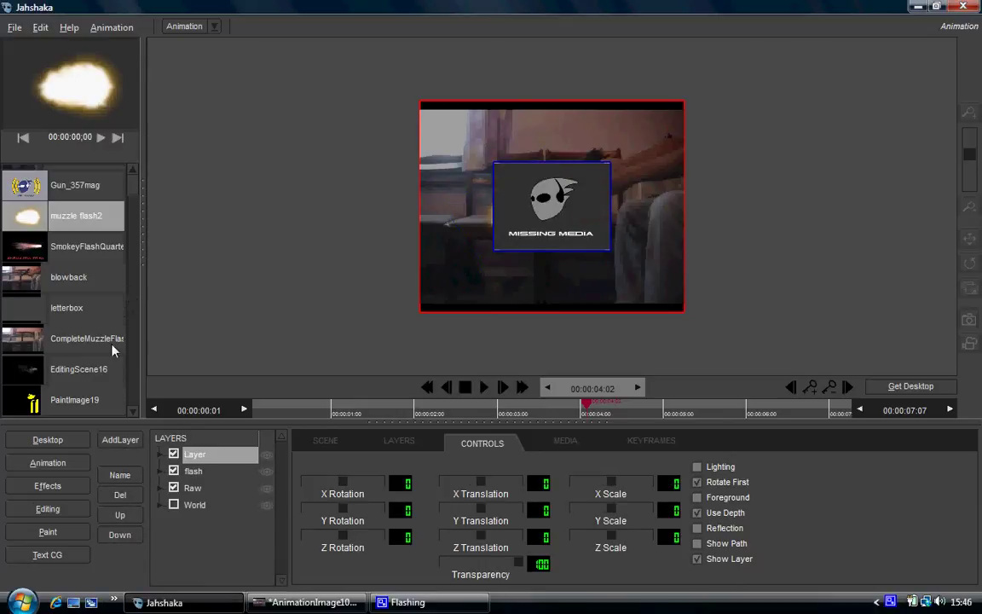
left_click(117, 367)
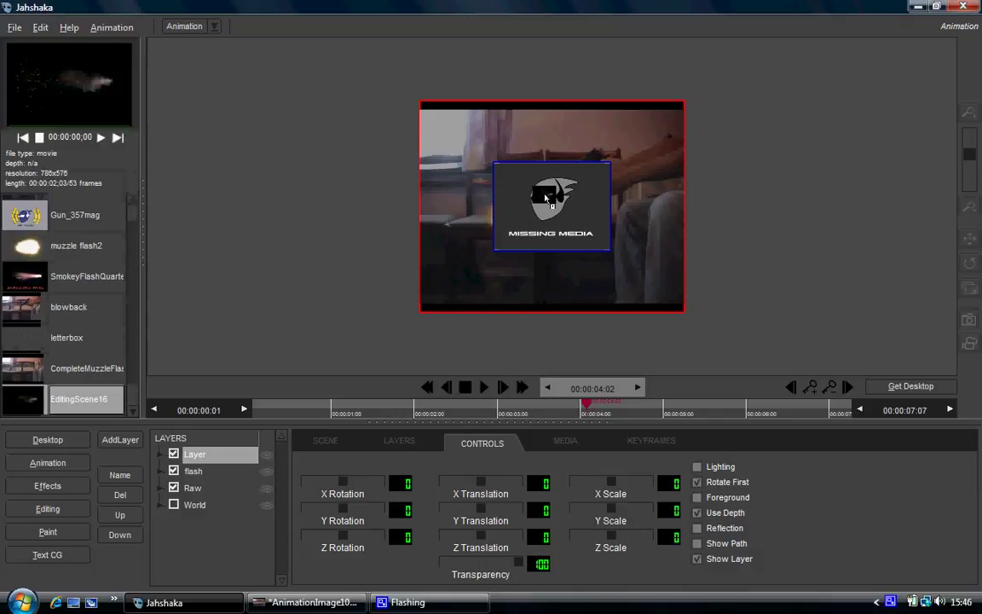
Step: Enable the Key option in the smoke layer's media settings, with the playhead at 00:00:04:02
left_click_drag(509, 414, 271, 407)
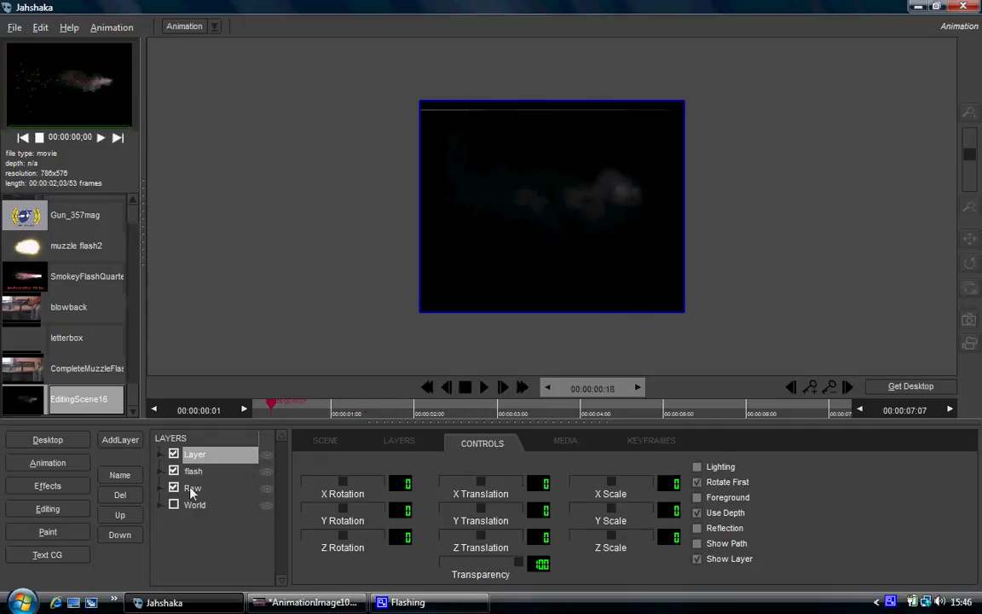
left_click(563, 443)
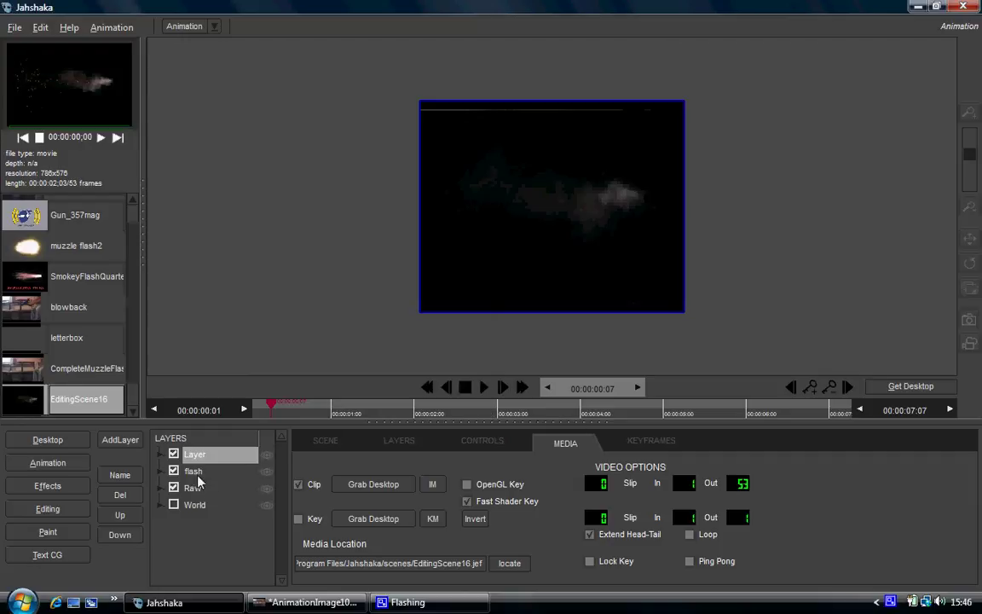
left_click_drag(407, 399, 597, 407)
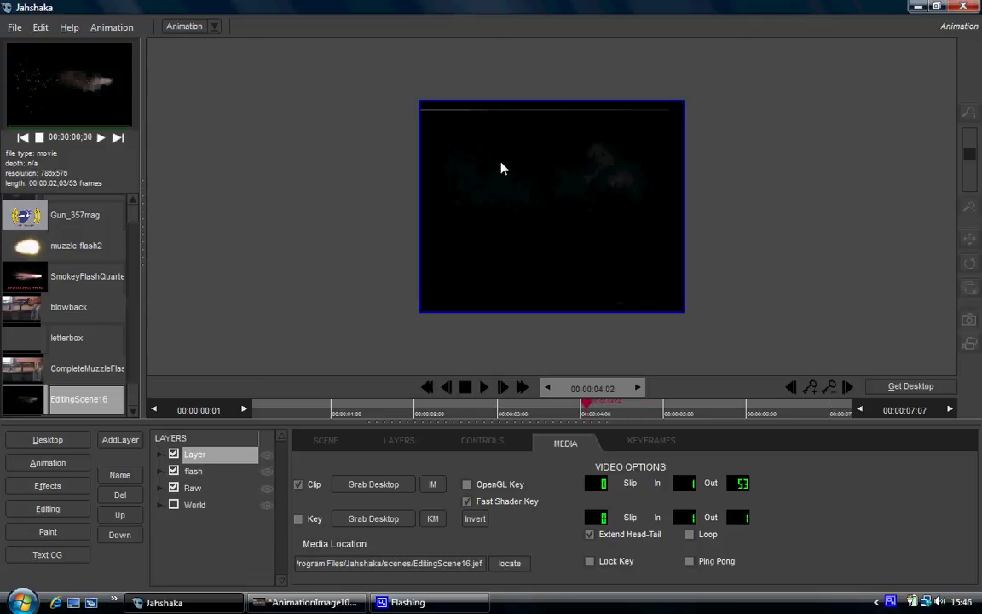
left_click(212, 459)
left_click(565, 445)
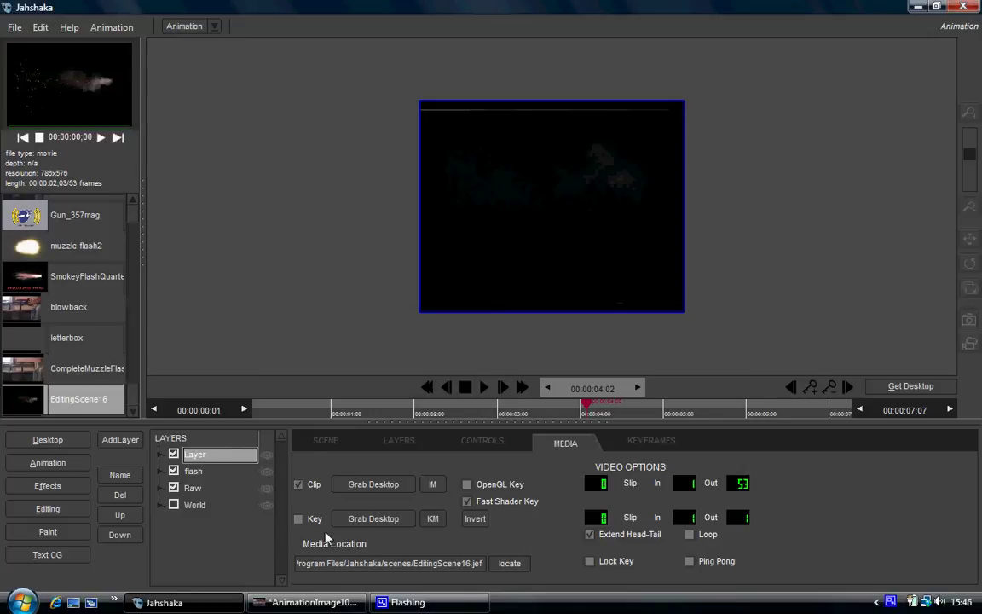
left_click(299, 519)
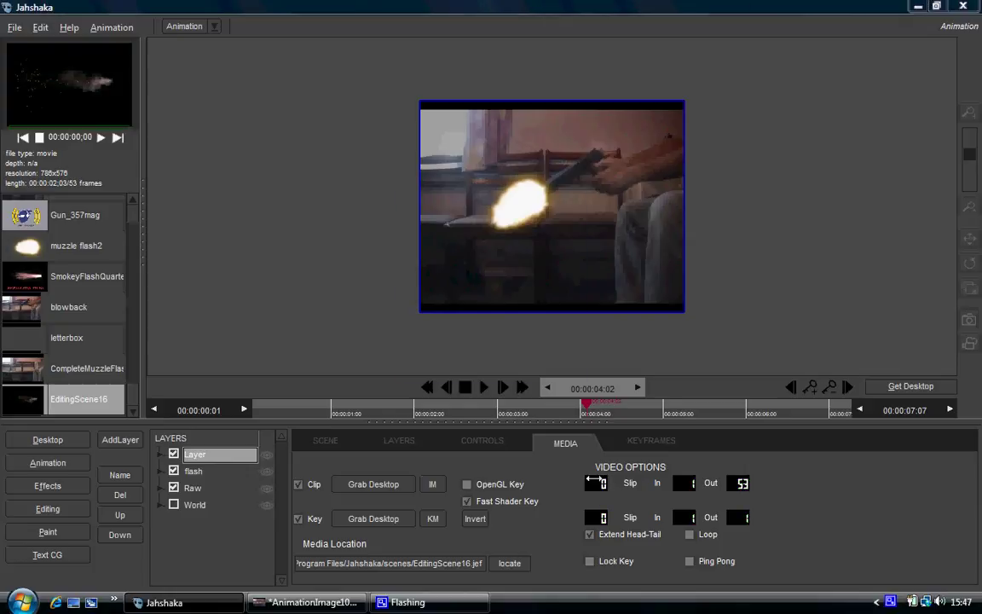
Step: Set the smoke clip's video slip to 102
left_click(594, 483)
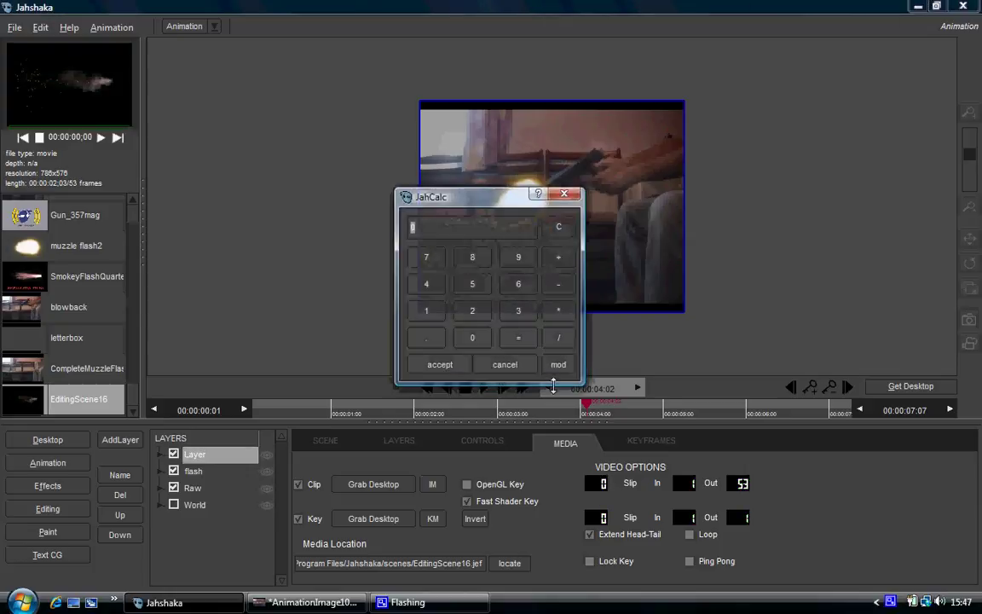
type("10")
left_click(468, 318)
left_click(456, 368)
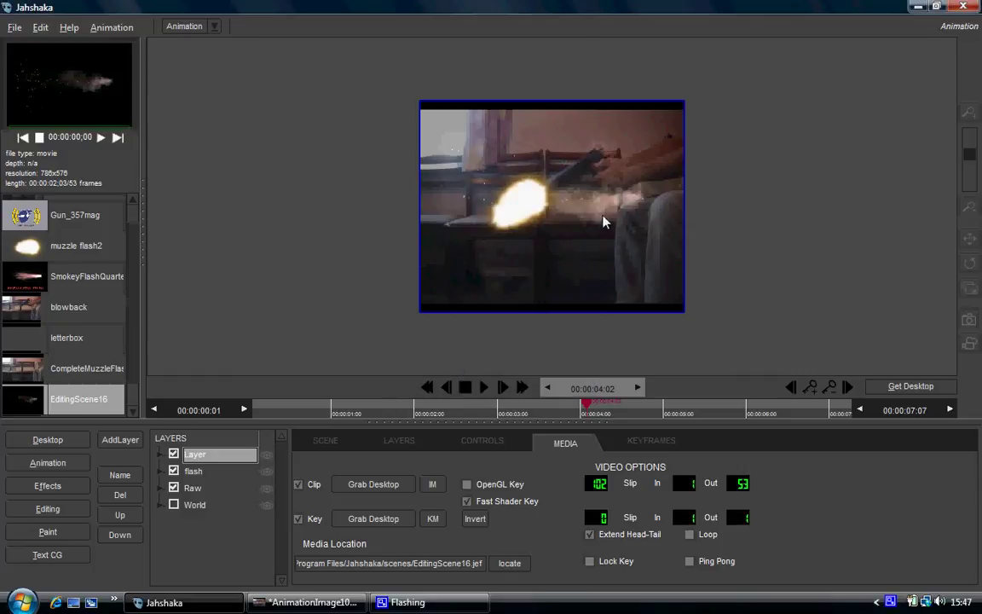
Step: Fine-tune the smoke clip's slip around frame 00:00:04:02 to match the start of the smoke with the flash
mouse_move(591, 407)
left_mouse_down()
mouse_move(611, 408)
mouse_move(585, 406)
left_mouse_up()
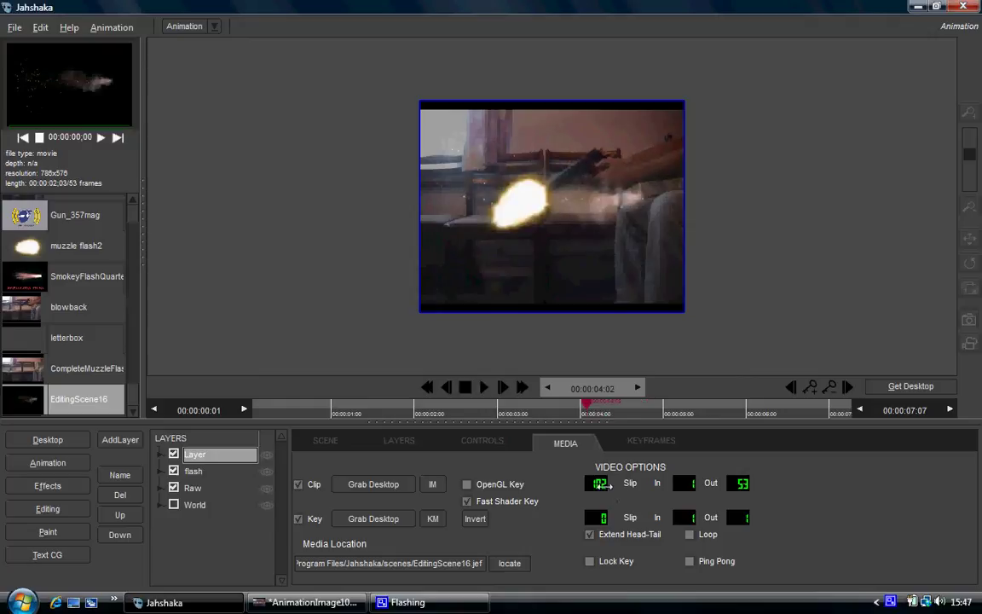
left_click_drag(600, 483, 597, 482)
left_click_drag(598, 483, 599, 483)
mouse_move(585, 411)
left_mouse_down()
mouse_move(574, 411)
mouse_move(616, 409)
mouse_move(589, 415)
left_mouse_up()
Step: Rotate the smoke layer 47 about Z and set its X translation to -200 and Y translation to -158
left_click(482, 441)
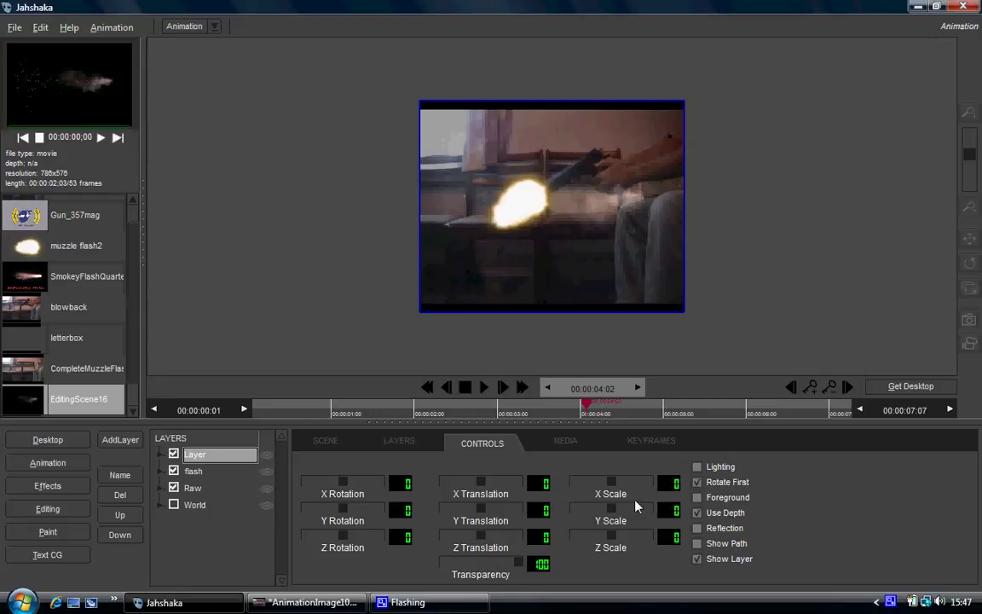
left_click_drag(609, 509, 296, 456)
left_click(662, 511)
left_click_drag(390, 544, 436, 526)
left_click_drag(537, 483, 628, 482)
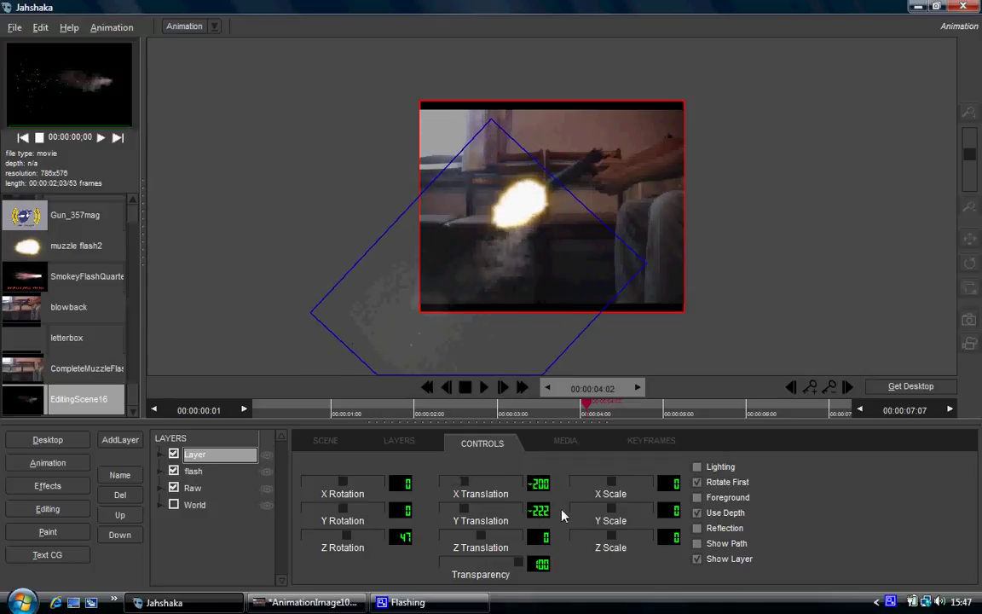
left_click_drag(539, 515, 592, 494)
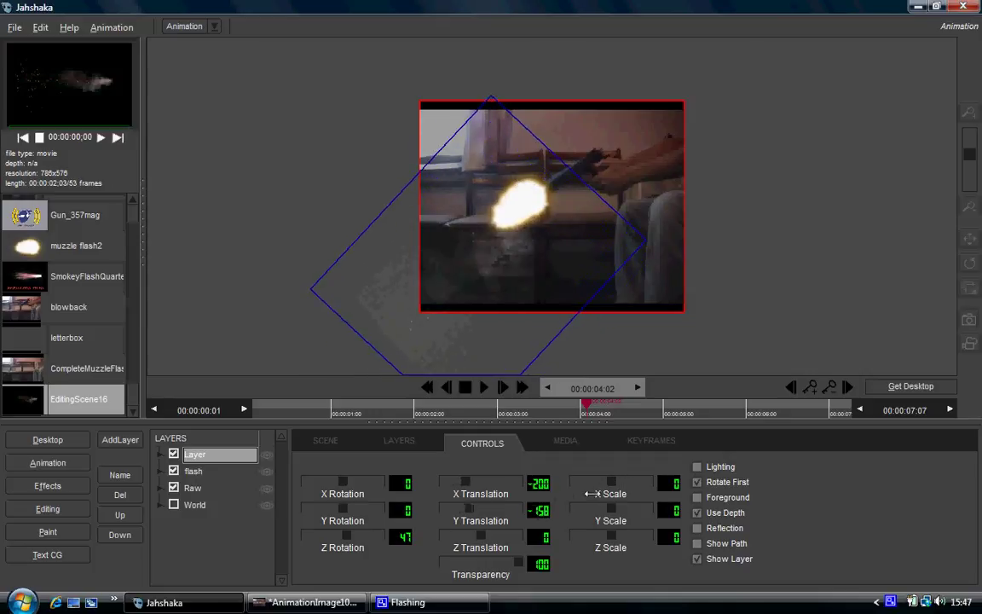
Step: Refine the smoke layer's translation to X -183 and Y -171, checking its alignment with the gun barrel around frame 00:00:04:07
mouse_move(600, 411)
left_mouse_down()
mouse_move(588, 408)
mouse_move(642, 415)
mouse_move(647, 406)
mouse_move(602, 419)
left_mouse_up()
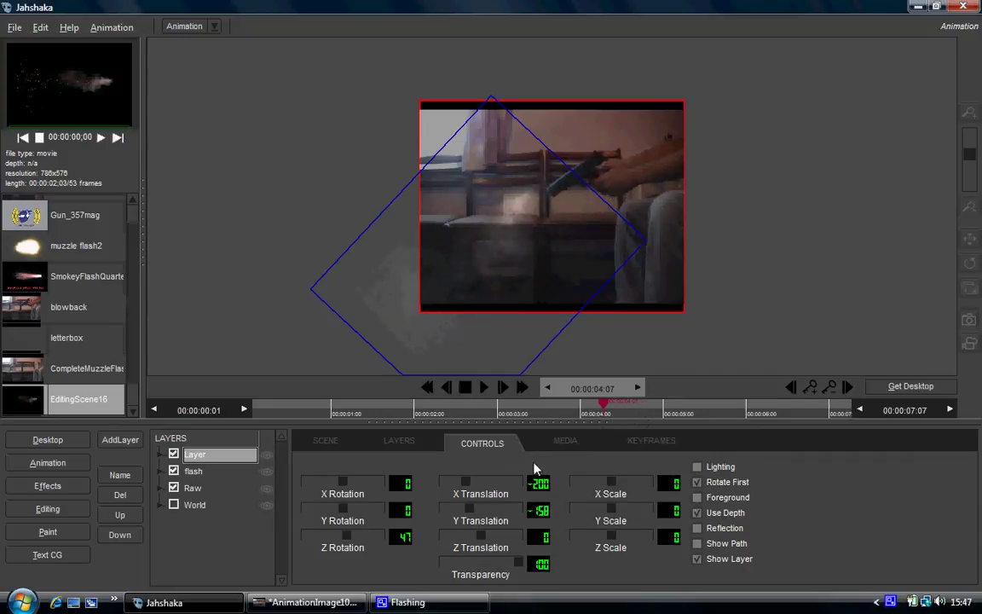
left_click_drag(539, 511, 470, 468)
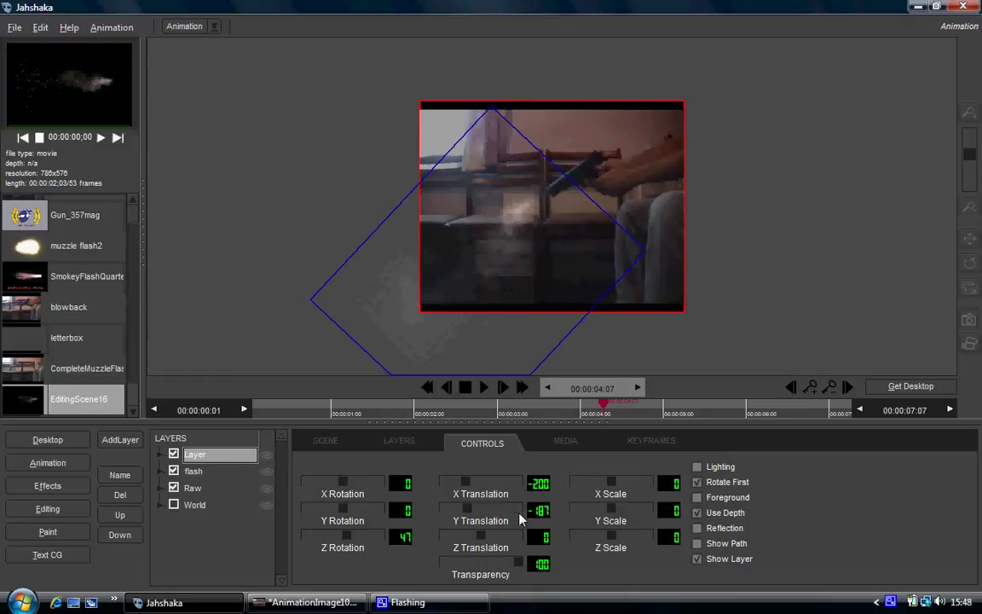
left_click_drag(542, 483, 556, 500)
left_click_drag(592, 415, 517, 412)
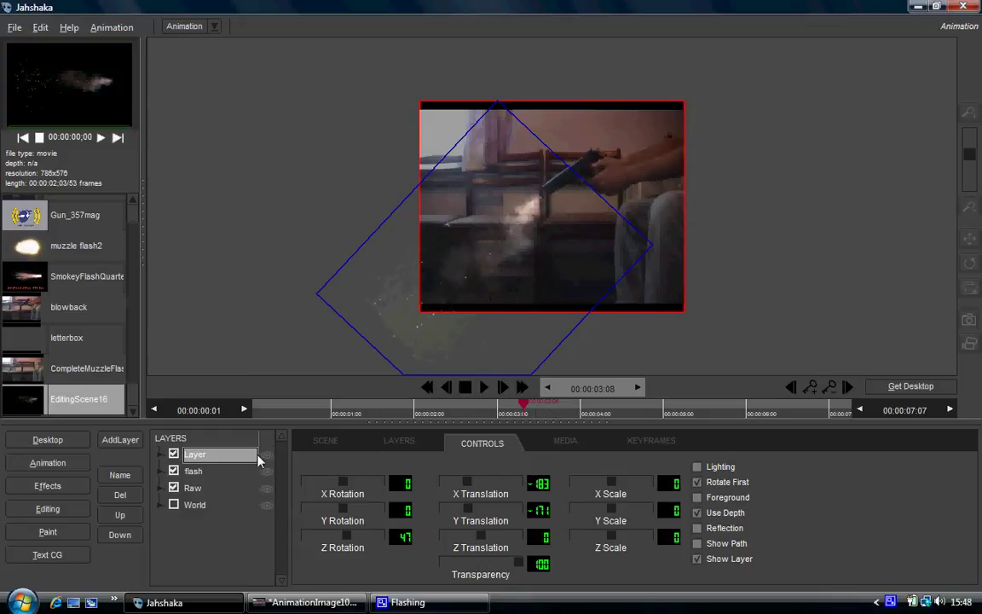
Step: Add a Colorize CPU effect to the smoke layer
left_click(402, 444)
left_click(488, 491)
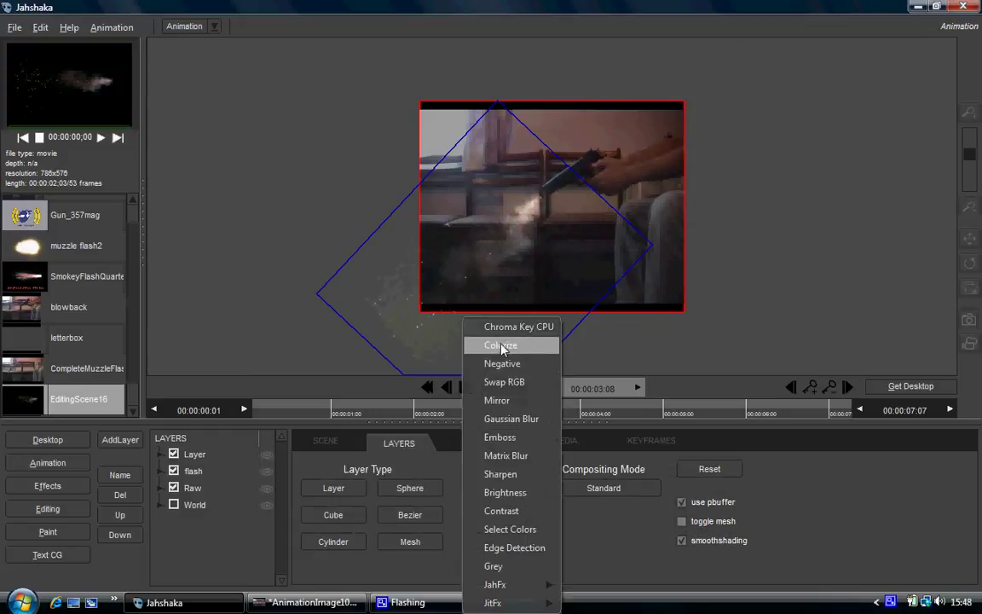
left_click(503, 354)
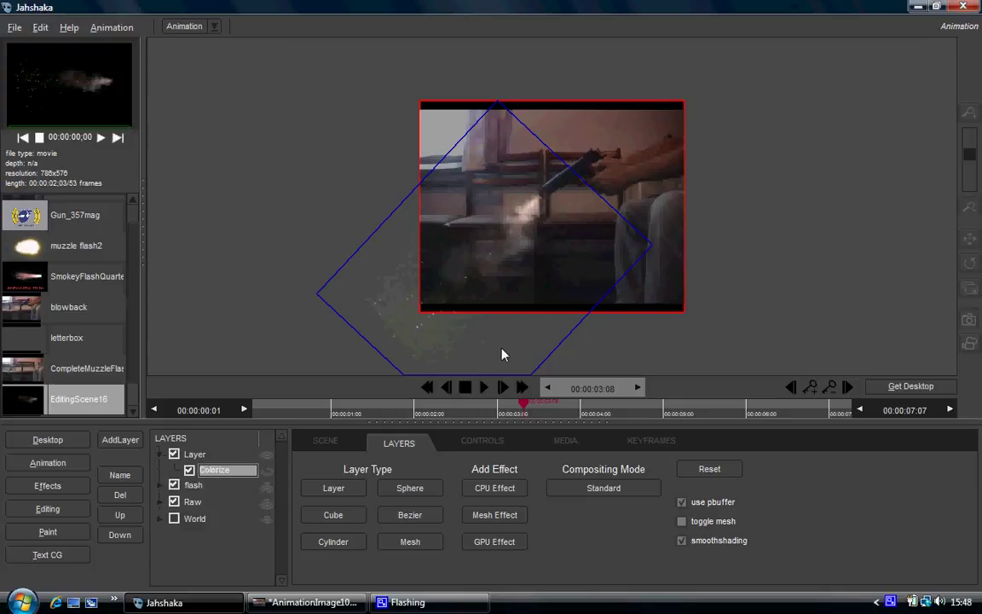
Step: Keyframe the Colorize brightness at -500 on frame 00:00:04:01 and review the smoke over the following frames
left_click_drag(526, 408, 590, 407)
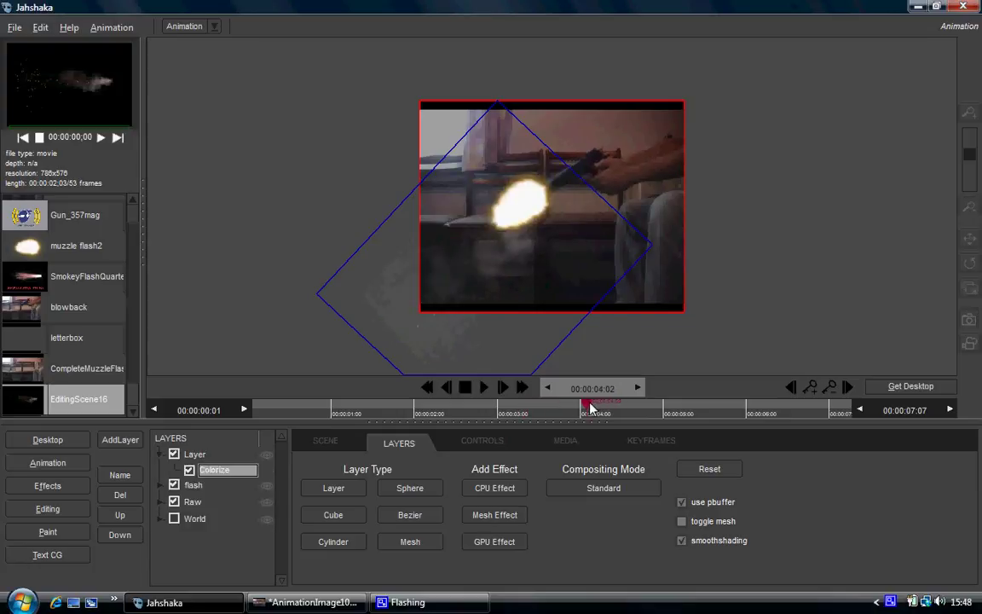
left_click(494, 442)
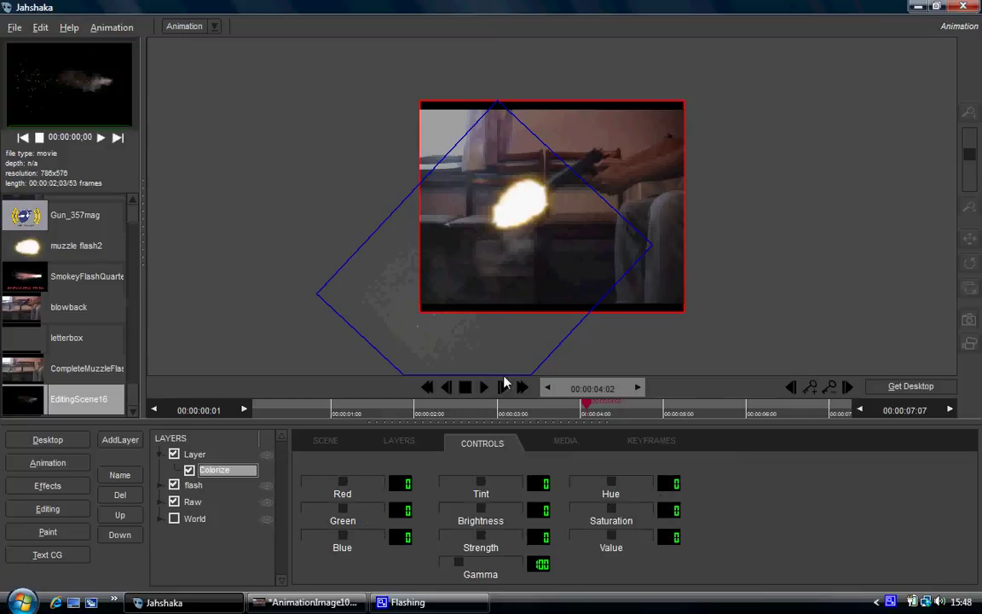
left_click(450, 388)
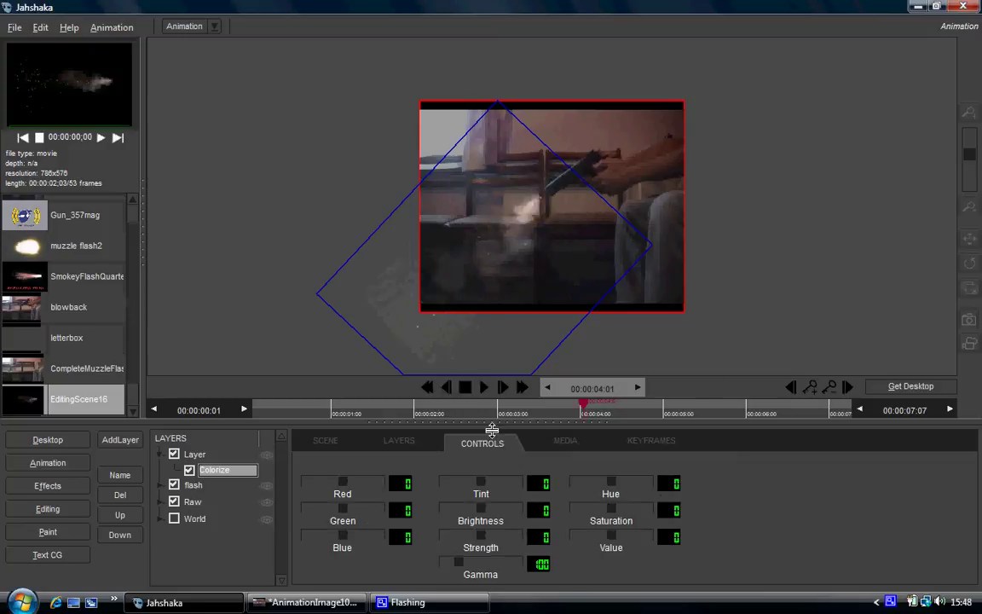
left_click_drag(481, 510, 396, 506)
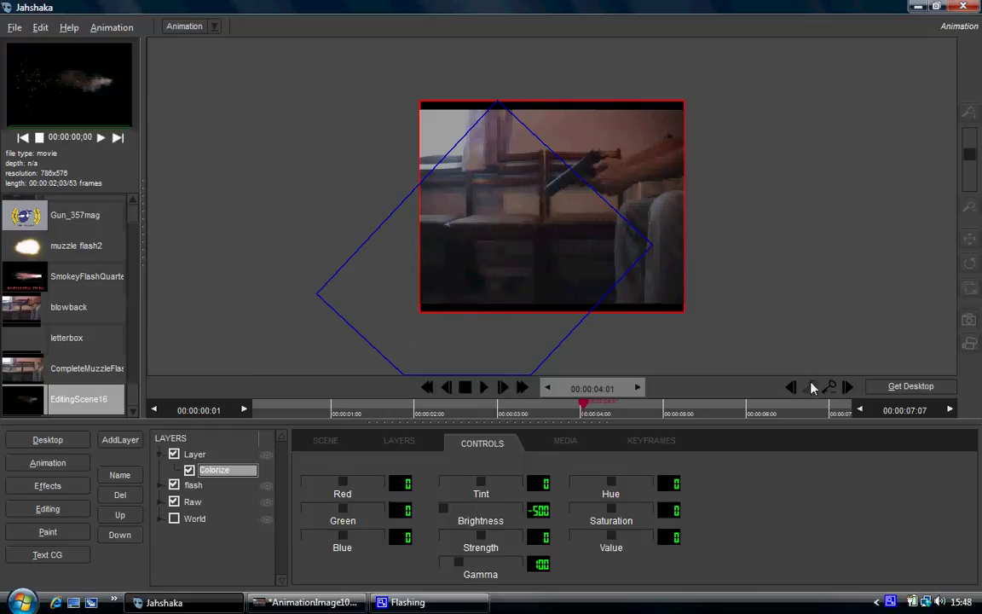
left_click_drag(583, 409, 611, 409)
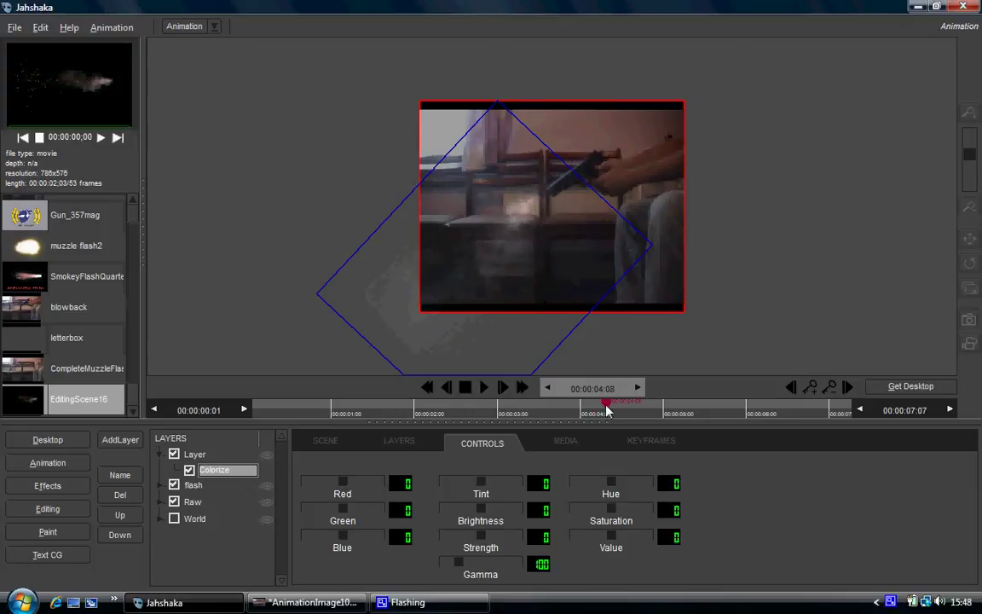
Step: Keyframe the Colorize brightness at -124 on frame 00:00:04:02 and -66 on frame 00:00:04:03, temporarily hiding the flash layer to judge the smoke
left_click_drag(602, 410, 585, 410)
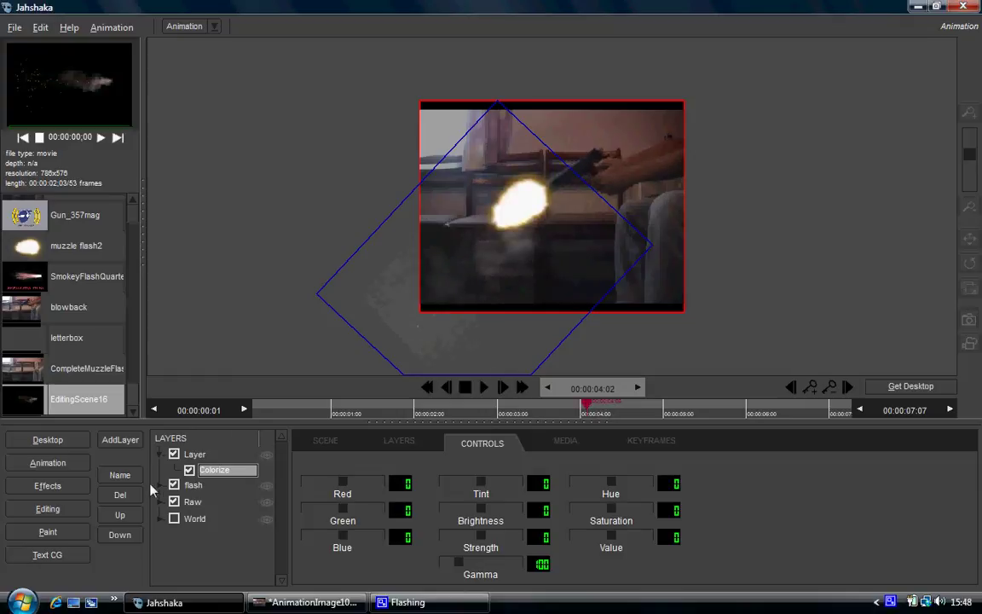
left_click(174, 485)
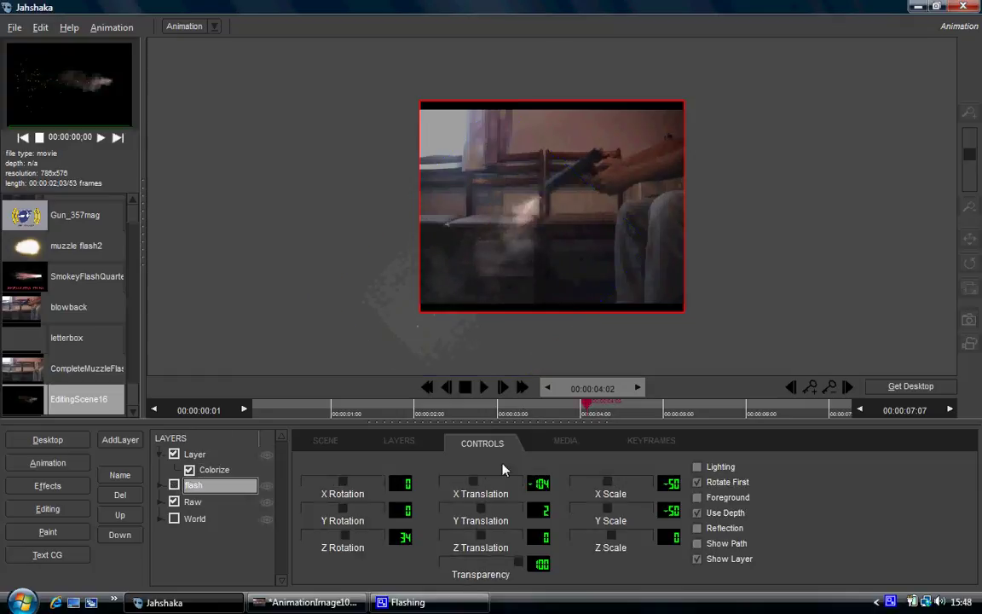
left_click(217, 470)
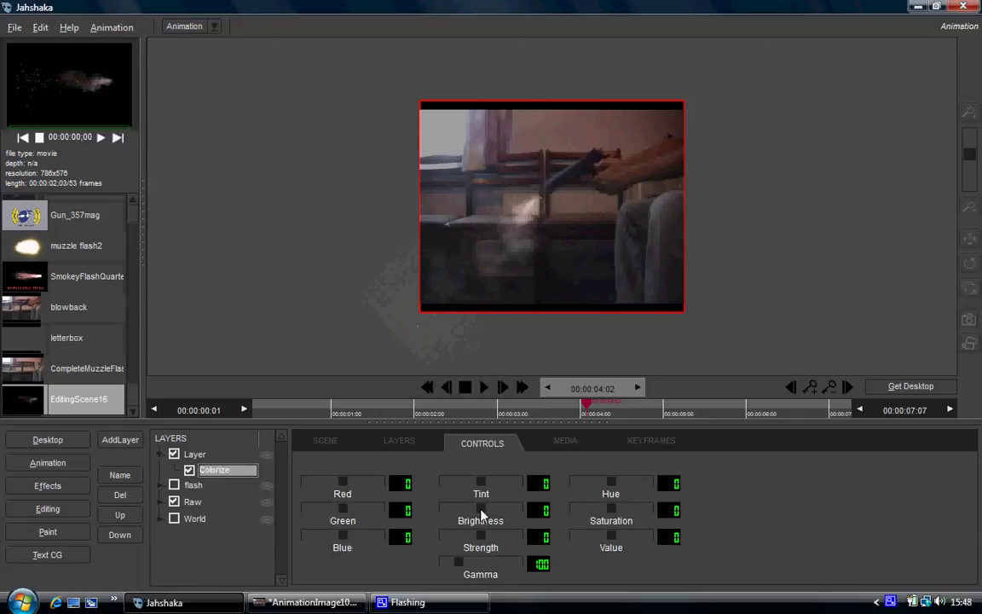
left_click_drag(483, 511, 479, 512)
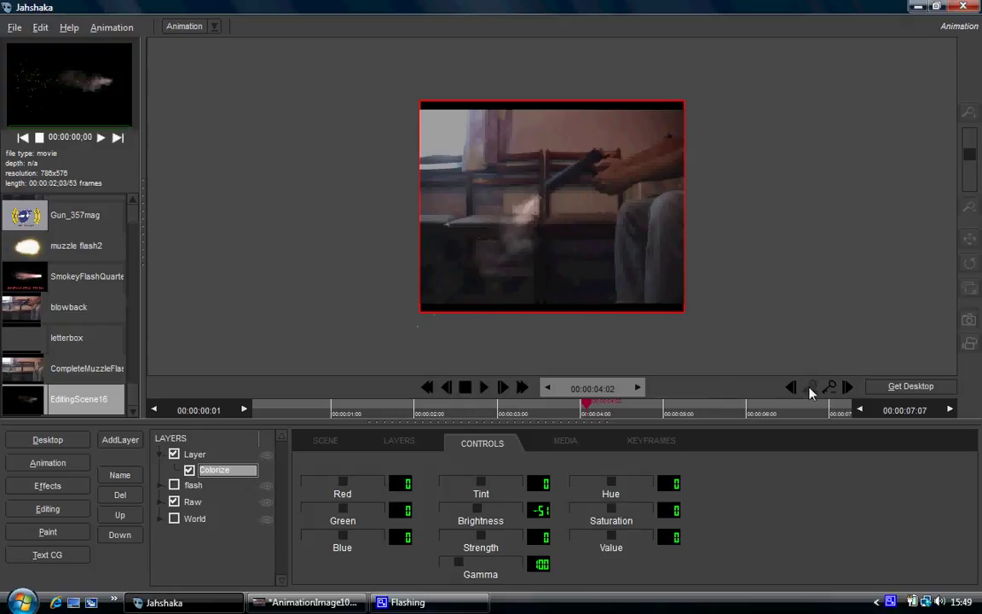
mouse_move(586, 403)
left_mouse_down()
mouse_move(606, 404)
mouse_move(588, 407)
left_mouse_up()
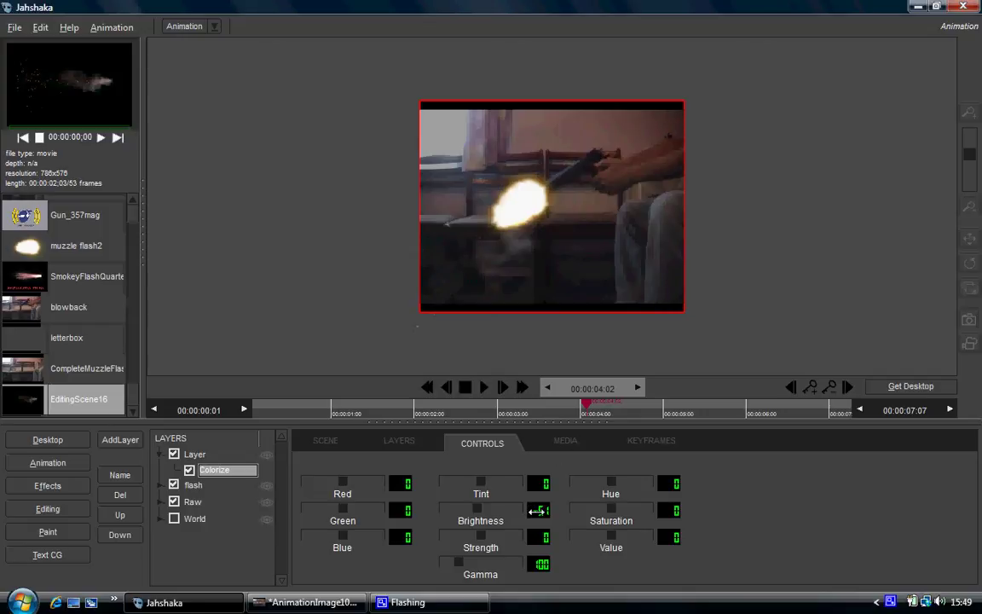
left_click_drag(533, 511, 482, 517)
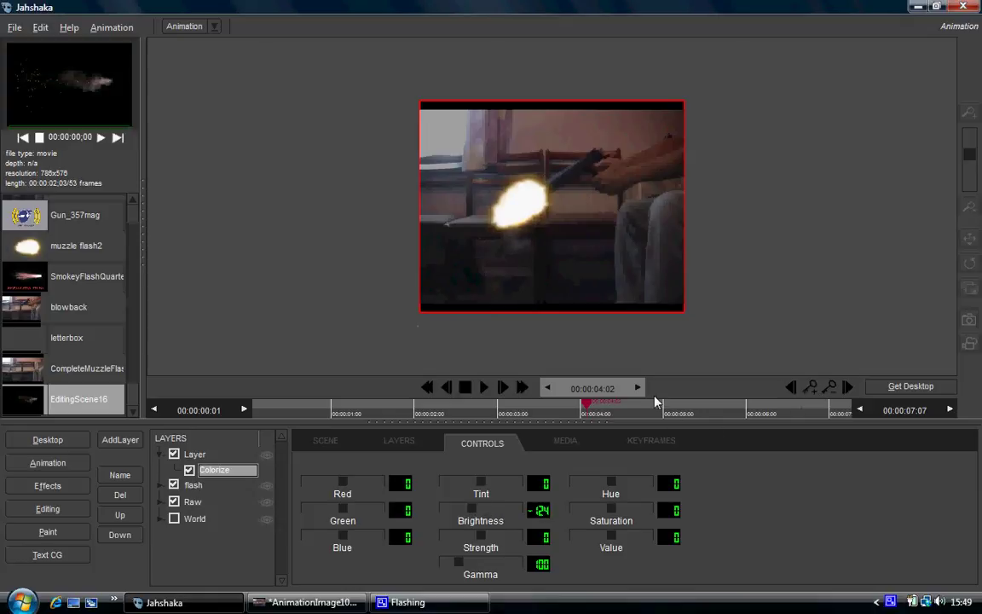
left_click(591, 409)
left_click_drag(539, 509, 573, 510)
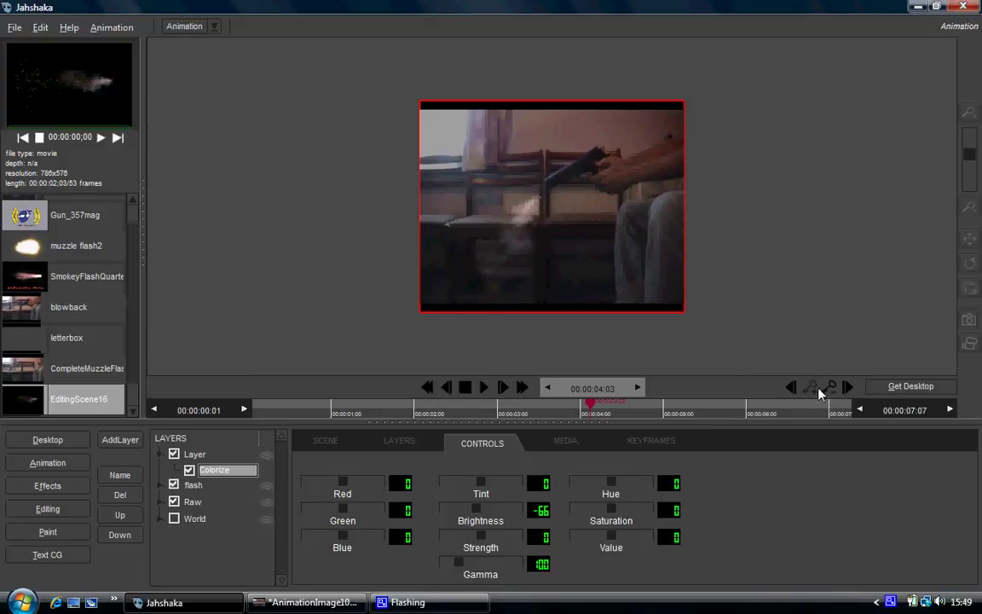
Step: Hide the smoke and flash layers and take a snapshot of the raw footage at frame 00:00:04:01
mouse_move(589, 412)
left_mouse_down()
mouse_move(577, 412)
mouse_move(704, 399)
mouse_move(603, 404)
mouse_move(568, 418)
mouse_move(566, 404)
mouse_move(611, 406)
mouse_move(585, 413)
left_mouse_up()
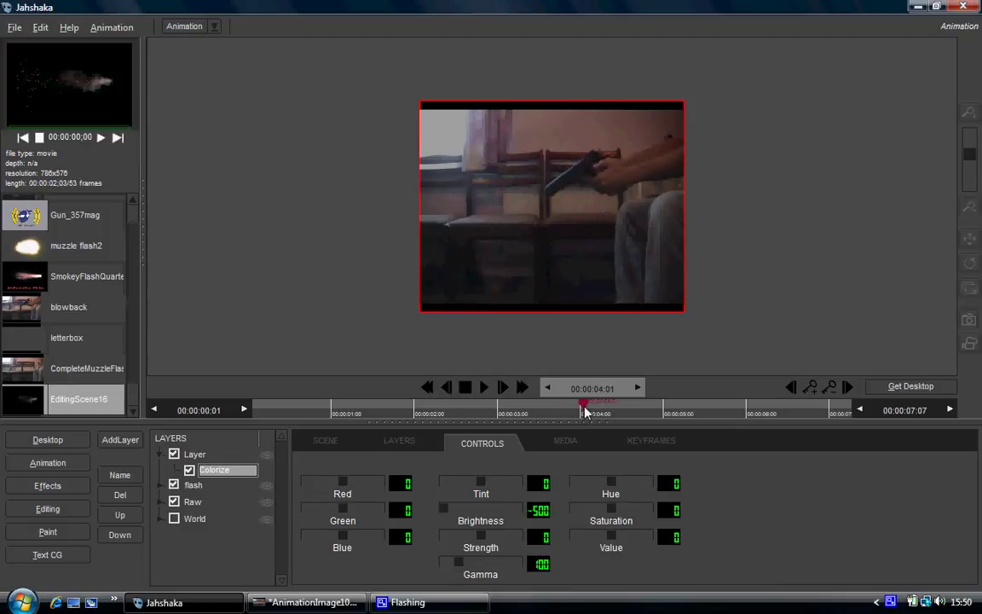
left_click(174, 454)
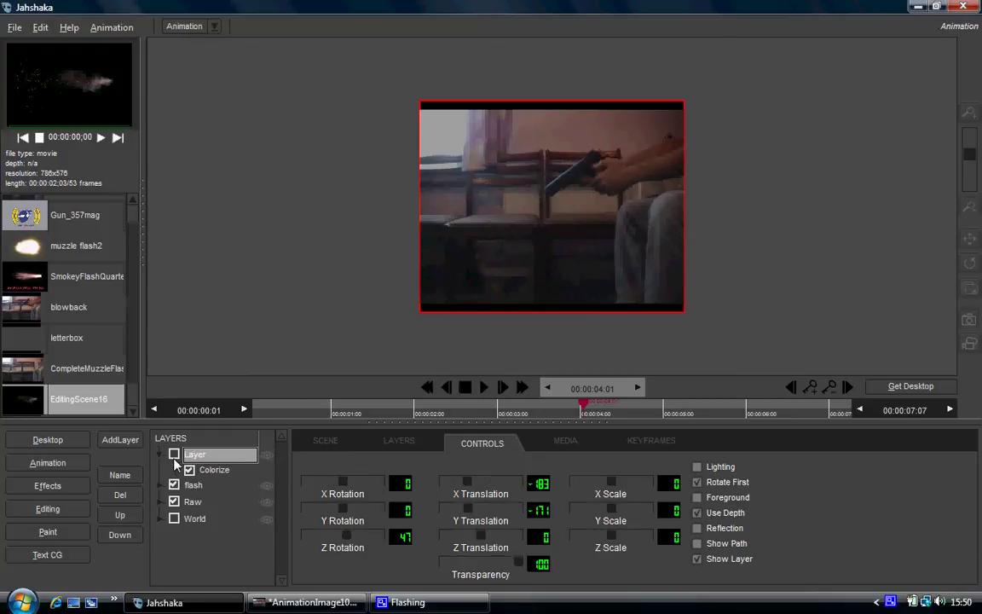
left_click(174, 484)
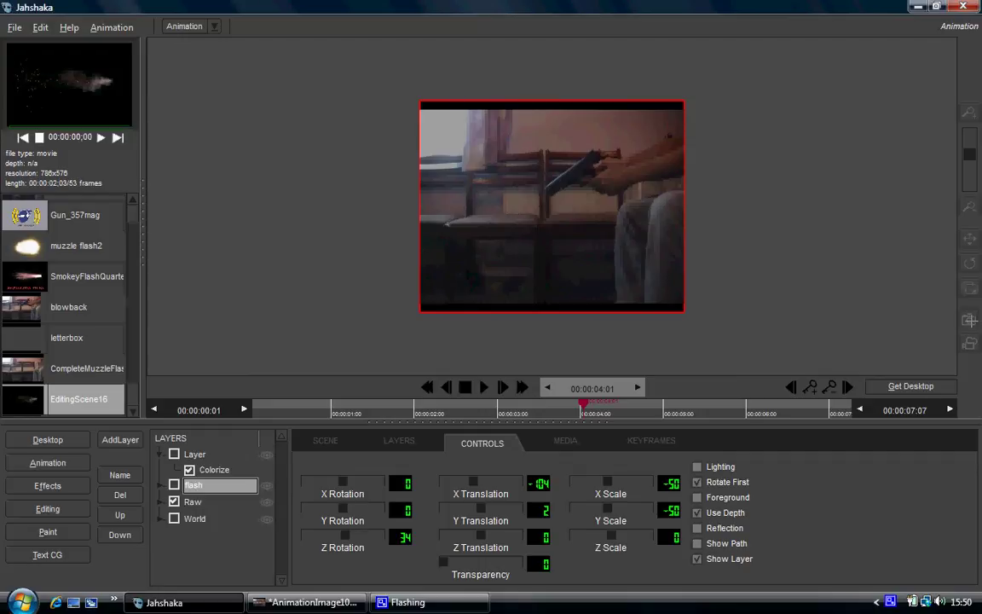
left_click(968, 320)
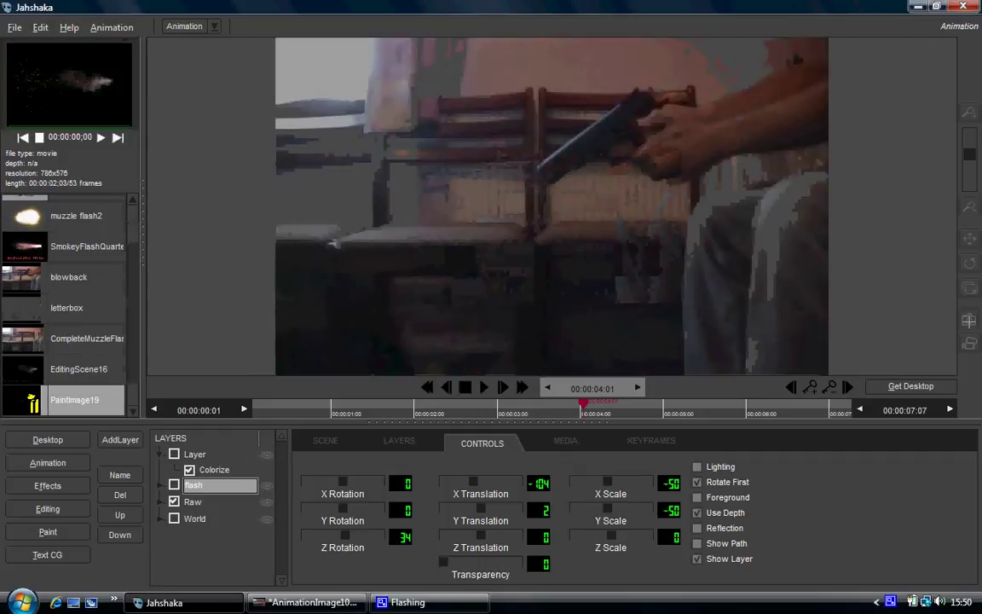
Step: Select the new snapshot in the media desktop, reset the Paint scene and load the snapshot into it
left_click(57, 442)
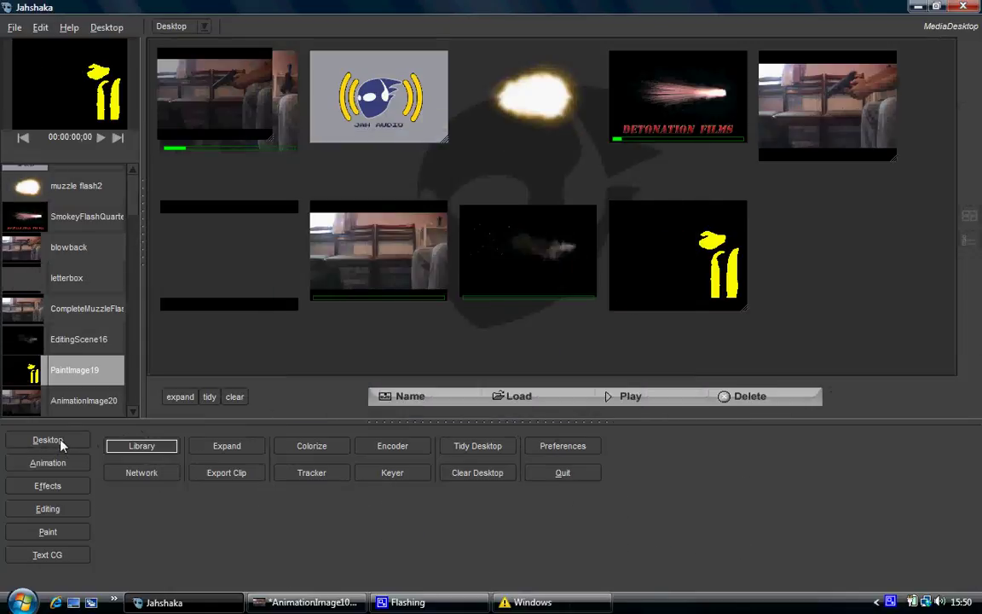
left_click(223, 101)
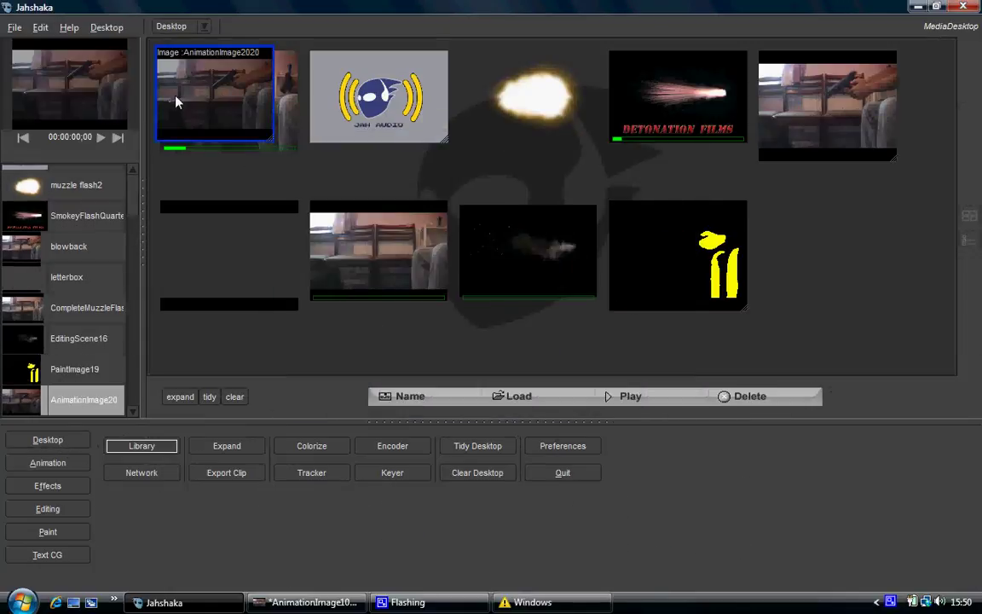
left_click(66, 535)
left_click(318, 438)
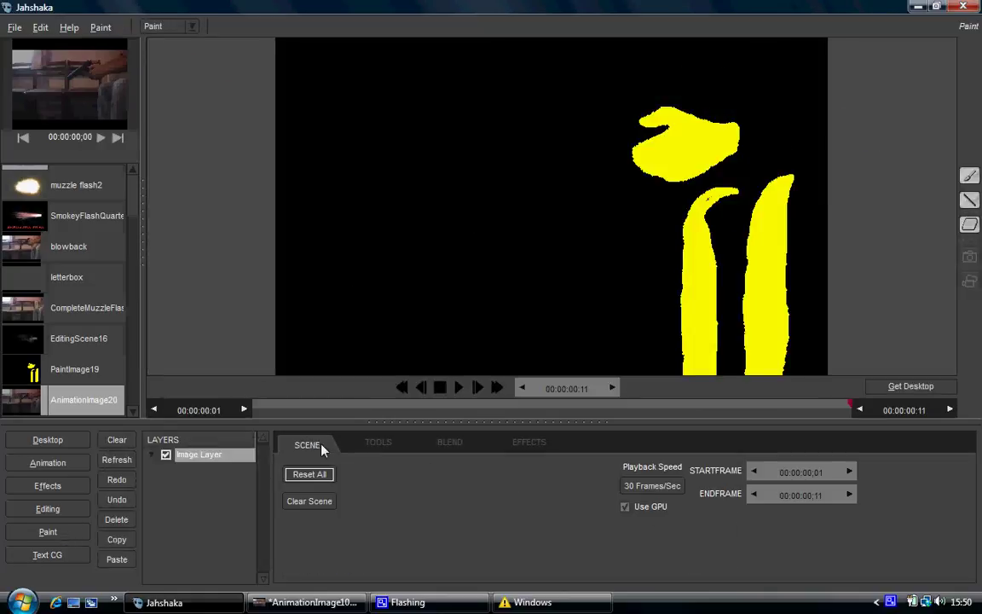
left_click(303, 474)
mouse_move(84, 400)
left_mouse_down()
mouse_move(207, 325)
mouse_move(588, 237)
left_mouse_up()
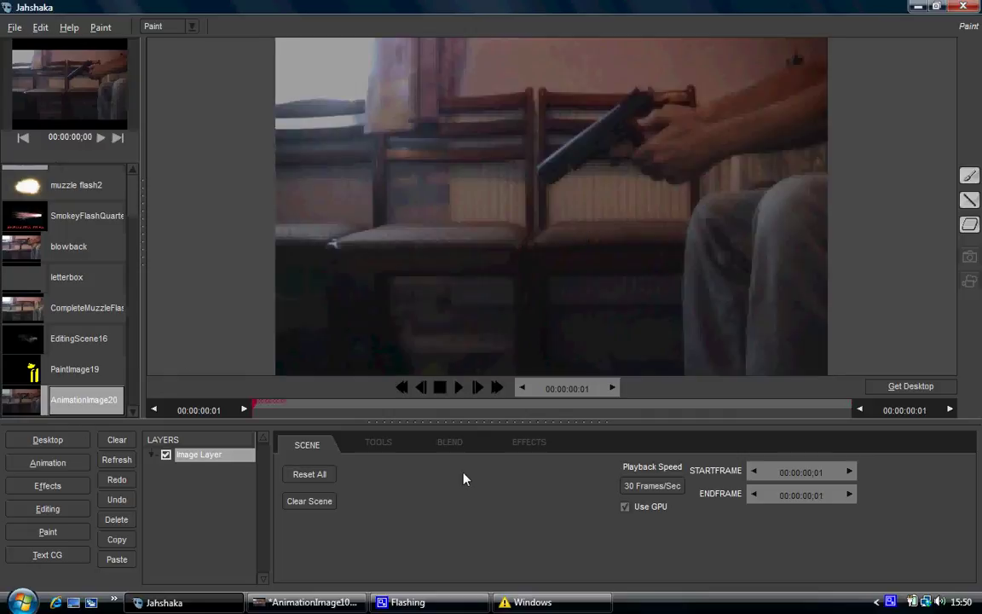
Step: Choose the freehand brush and set both the pen and fill colours to yellow (255, 255, 0)
left_click(377, 442)
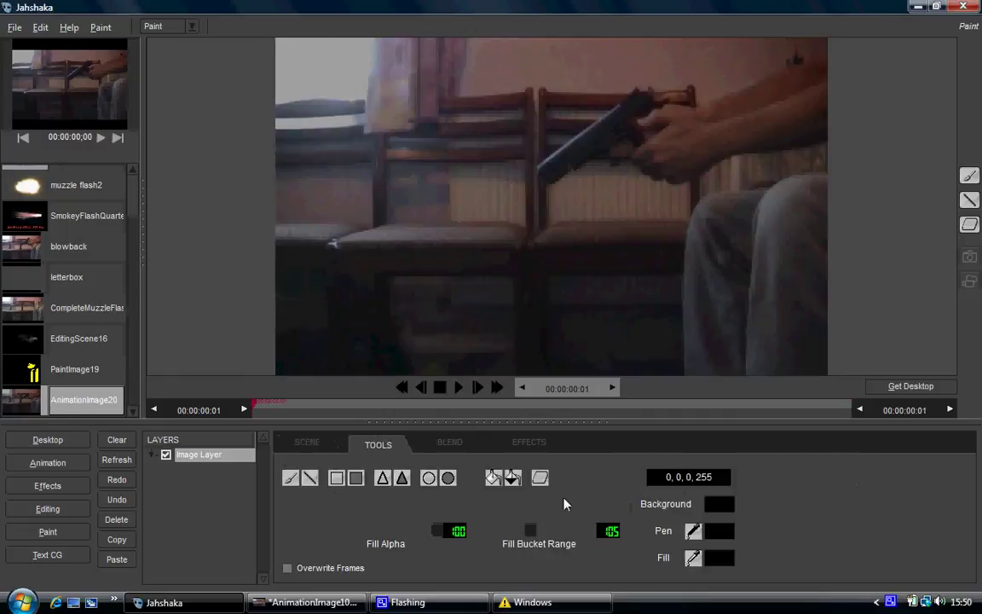
left_click(293, 481)
left_click(714, 530)
left_click(382, 196)
left_click(234, 364)
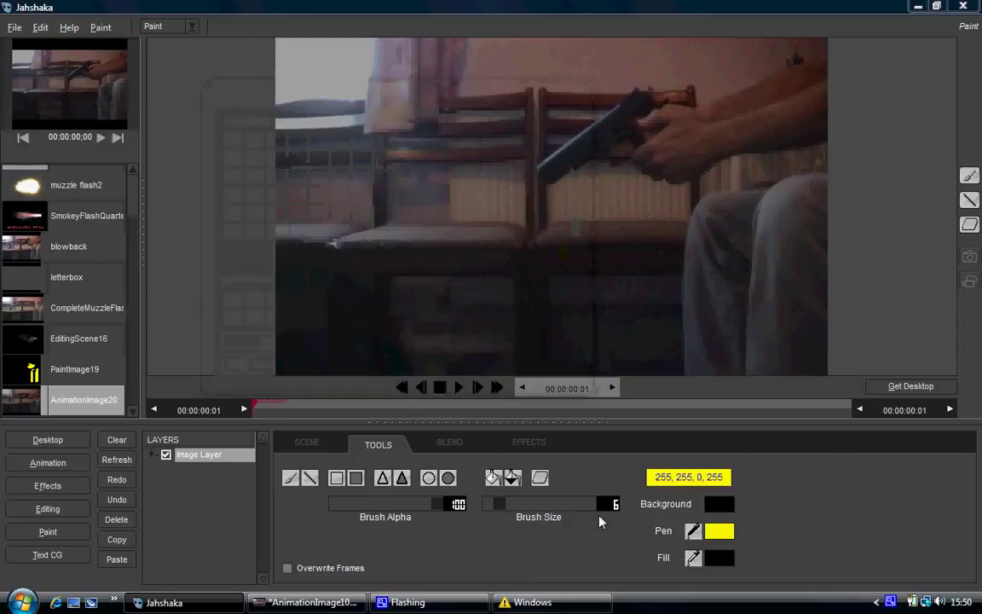
left_click(716, 558)
left_click(382, 197)
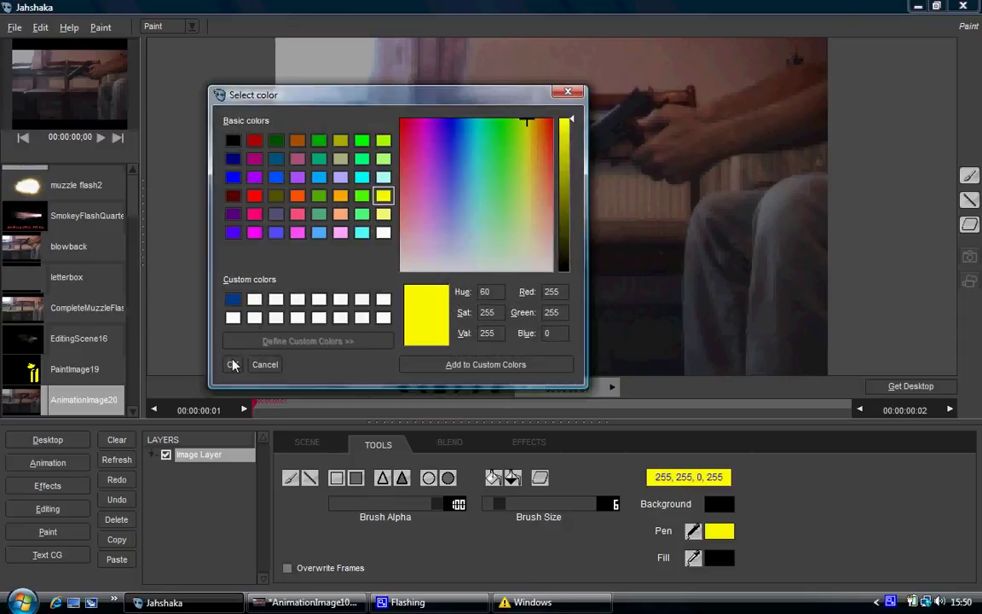
left_click(234, 365)
Step: Paint closed yellow outlines around the hand holding the gun and along the lit edges of both trouser legs
mouse_move(636, 120)
left_mouse_down()
mouse_move(666, 108)
mouse_move(745, 130)
mouse_move(746, 146)
mouse_move(677, 184)
mouse_move(637, 169)
mouse_move(665, 118)
left_mouse_up()
mouse_move(727, 194)
left_mouse_down()
mouse_move(706, 248)
mouse_move(701, 375)
mouse_move(685, 338)
mouse_move(685, 271)
mouse_move(689, 231)
mouse_move(713, 191)
left_mouse_up()
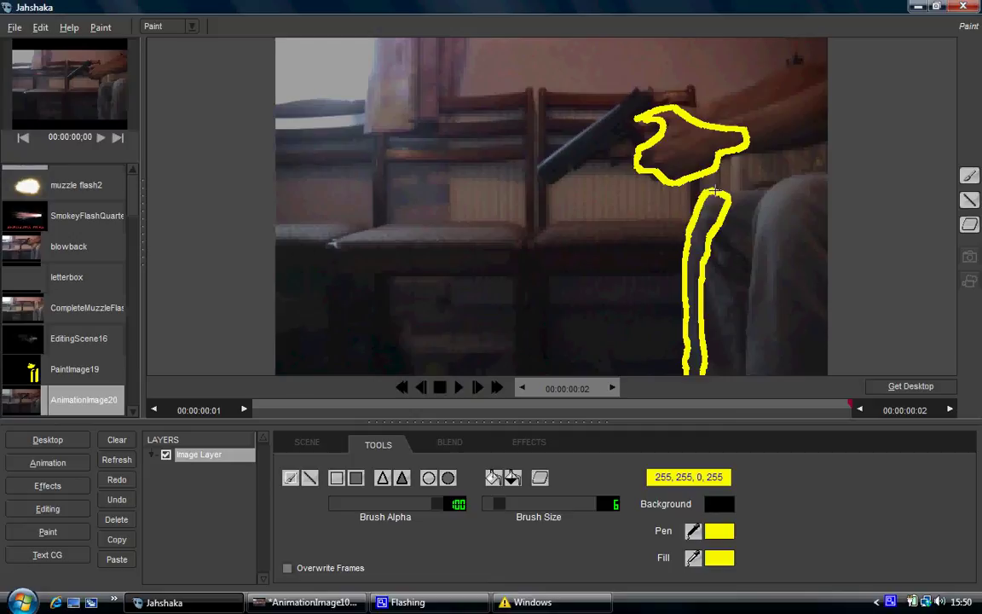
mouse_move(793, 175)
left_mouse_down()
mouse_move(776, 358)
mouse_move(761, 384)
mouse_move(745, 374)
mouse_move(753, 244)
mouse_move(757, 212)
mouse_move(791, 176)
left_mouse_up()
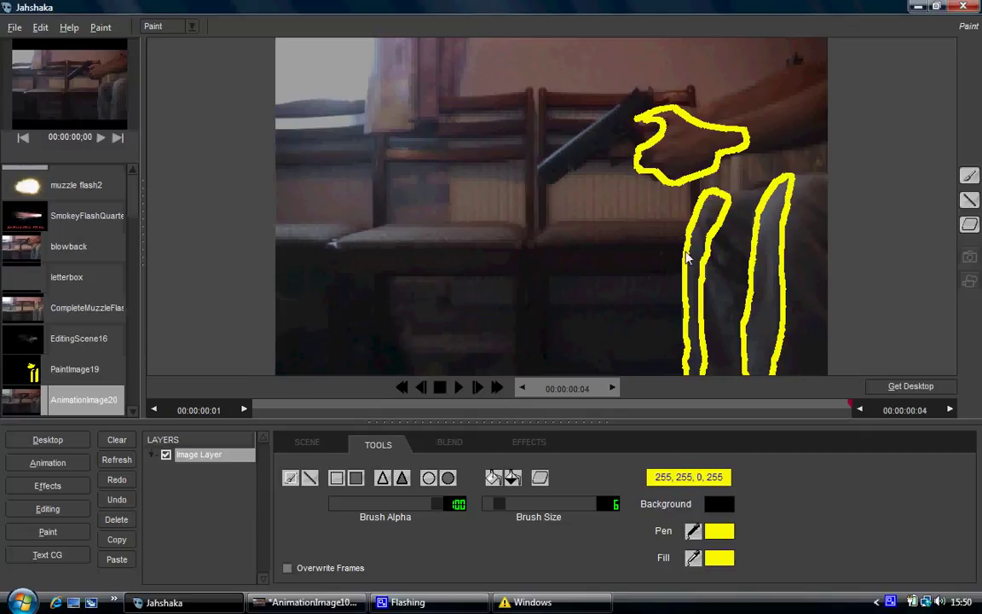
Step: Flood-fill both trouser-leg outlines with yellow using a fill bucket range of 17, including the unfilled patches near their upper ends
left_click(495, 481)
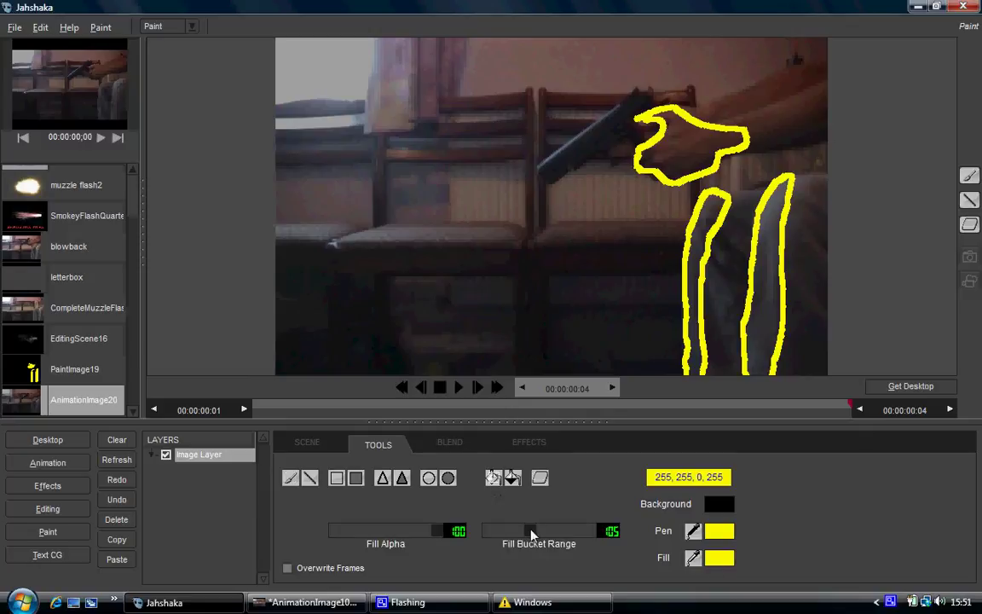
left_click_drag(507, 533, 522, 534)
left_click(767, 303)
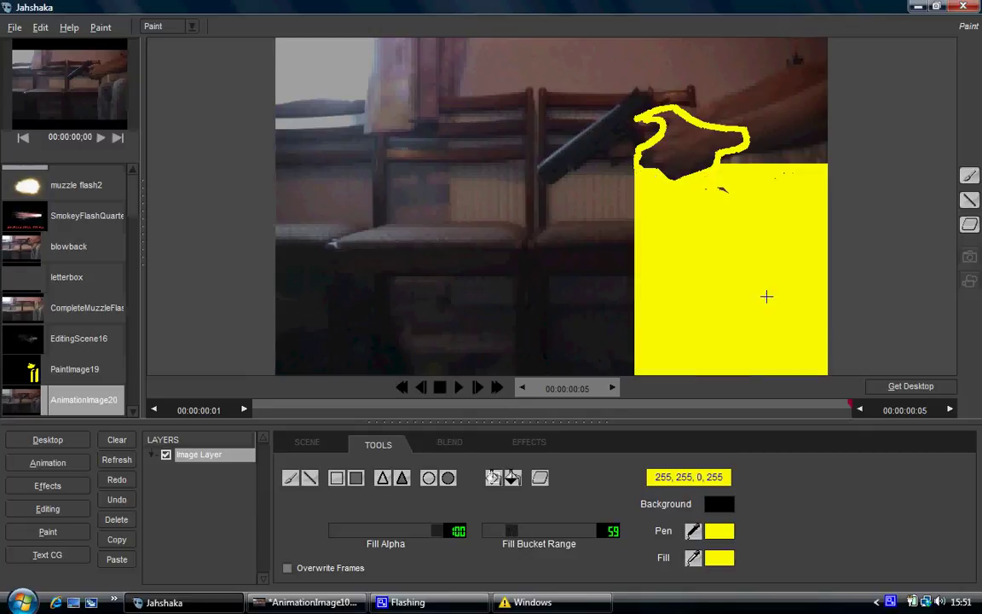
left_click(117, 499)
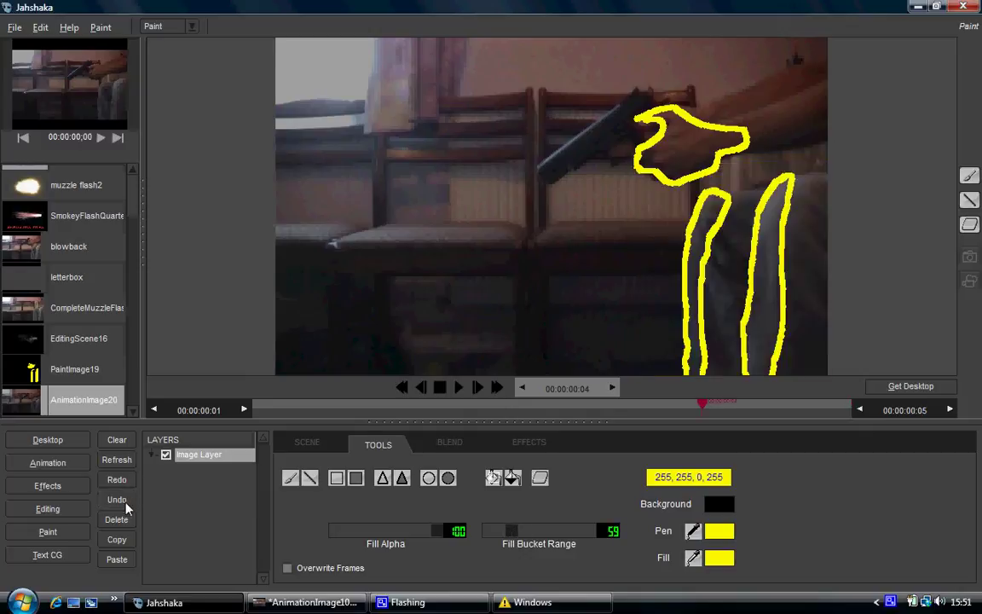
left_click_drag(511, 532, 496, 535)
left_click(769, 300)
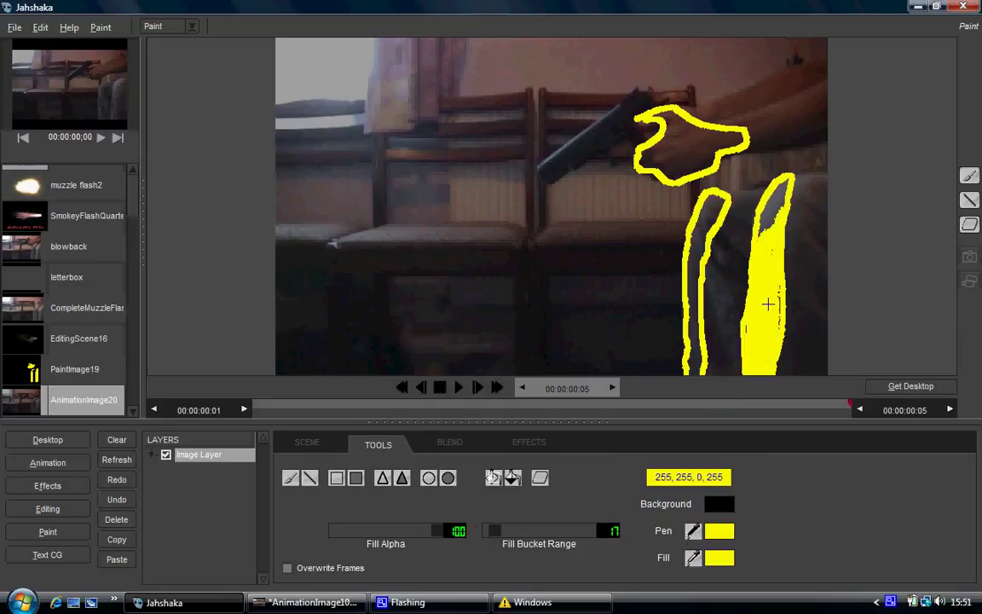
left_click(772, 213)
left_click(700, 249)
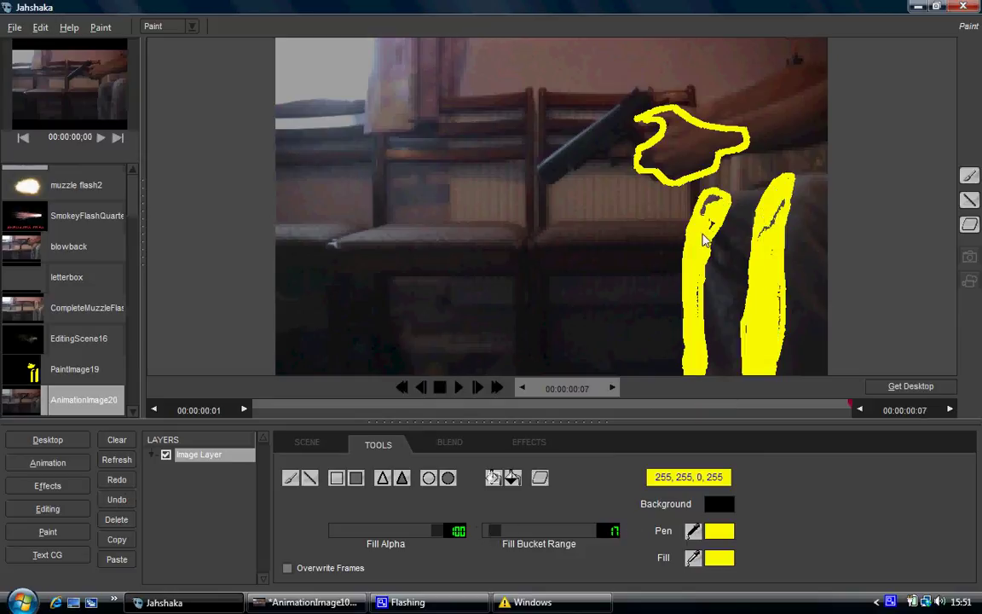
left_click(712, 205)
Step: Flood-fill the outlined hand holding the gun with yellow, covering its remaining unfilled patches
left_click(692, 155)
left_click(678, 129)
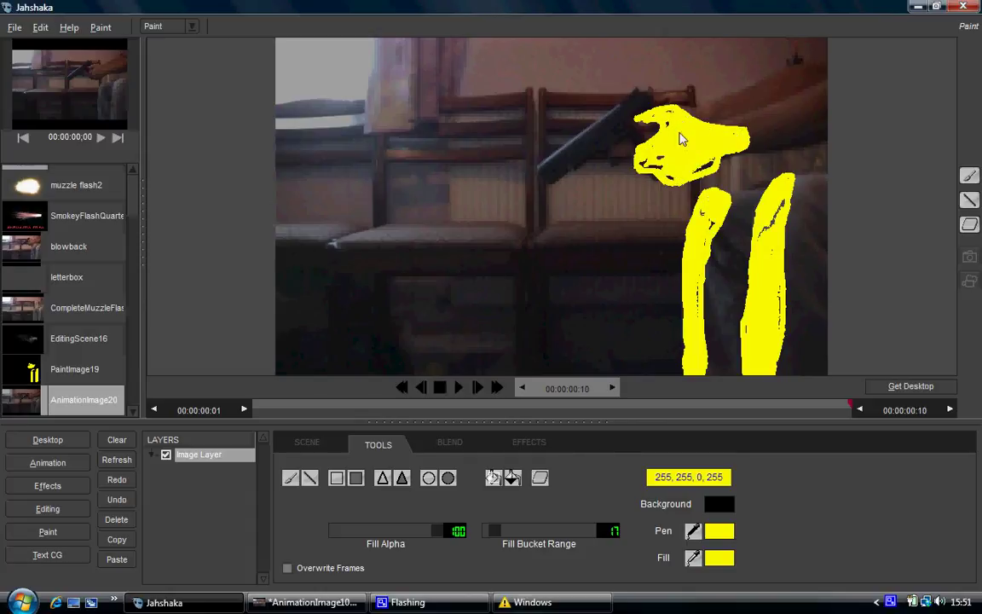
left_click(710, 166)
Step: Fill the entire background around the yellow shapes with black (0, 0, 0), using a fill bucket range of 80
left_click(714, 562)
left_click(233, 141)
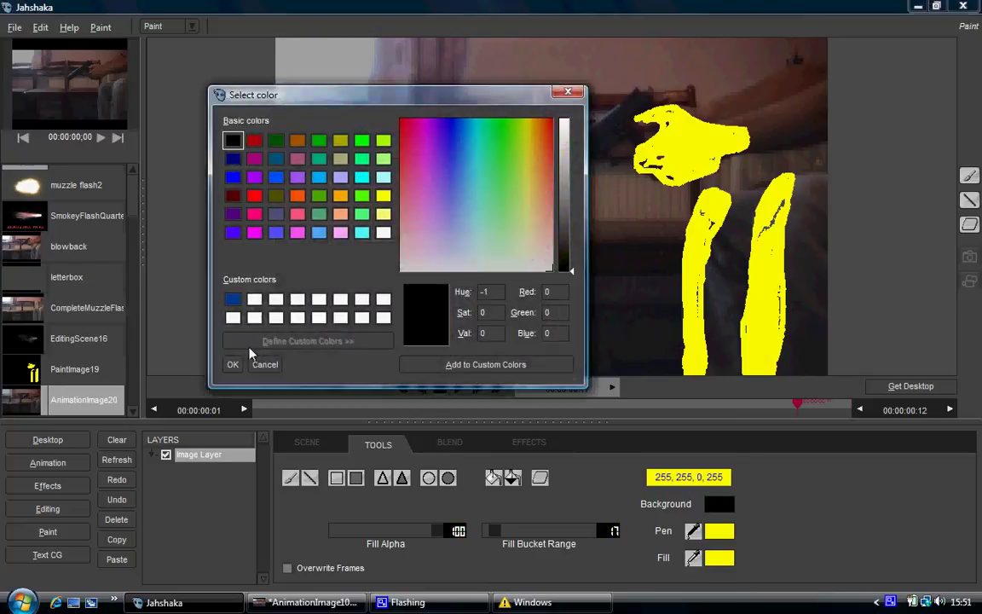
left_click(233, 364)
left_click(529, 532)
left_click_drag(530, 532, 463, 533)
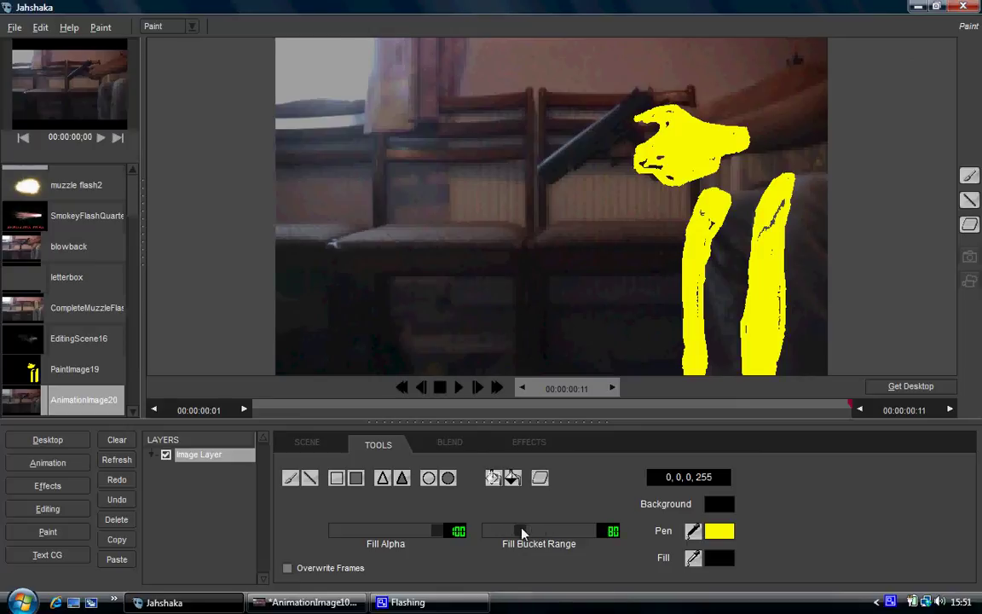
left_click(620, 69)
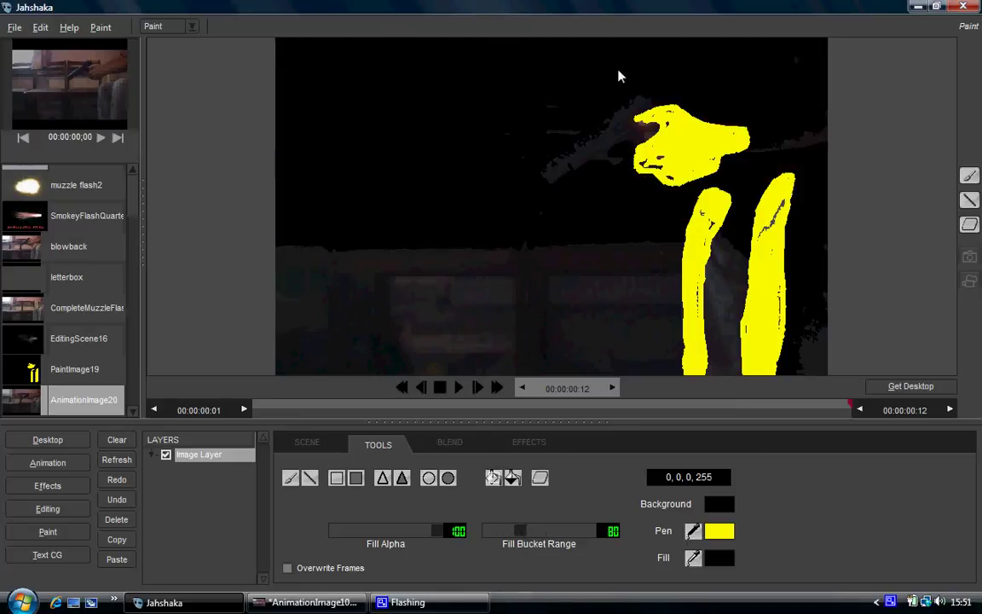
left_click(576, 280)
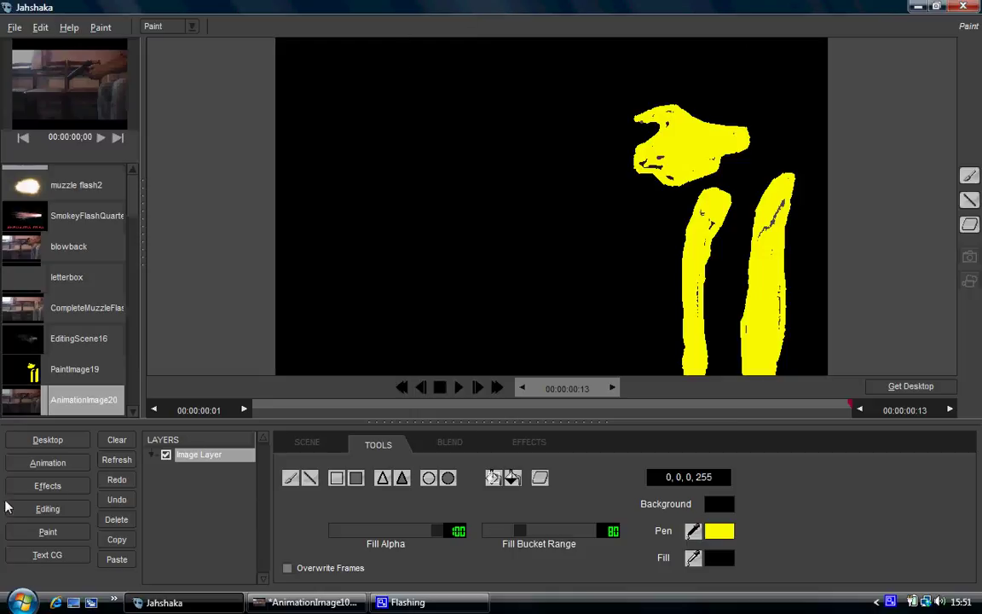
Step: Select the yellow-on-black PaintImage19 mask in the media desktop and return to the animation scene
left_click(47, 440)
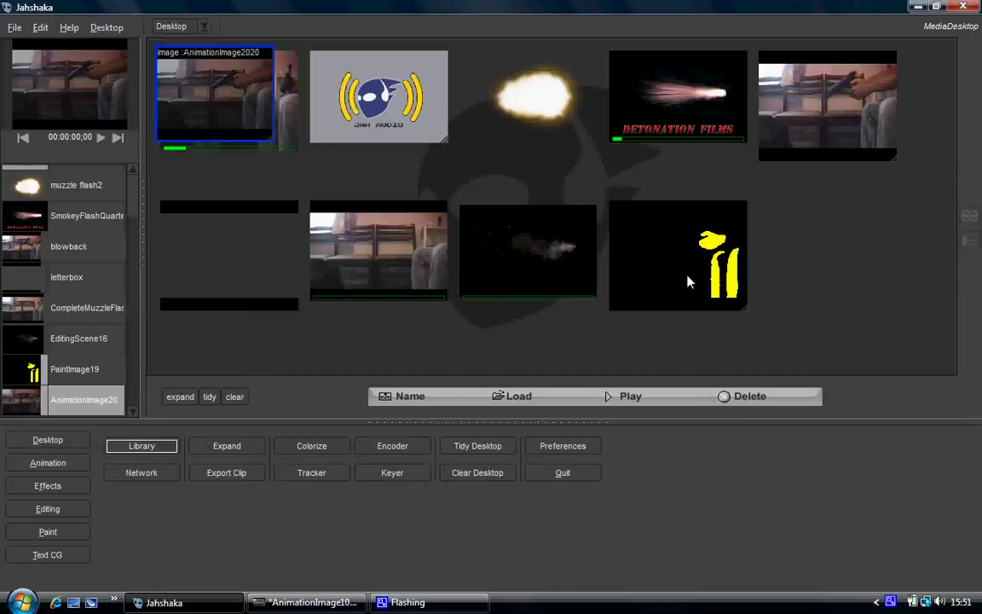
left_click(634, 261)
left_click(34, 465)
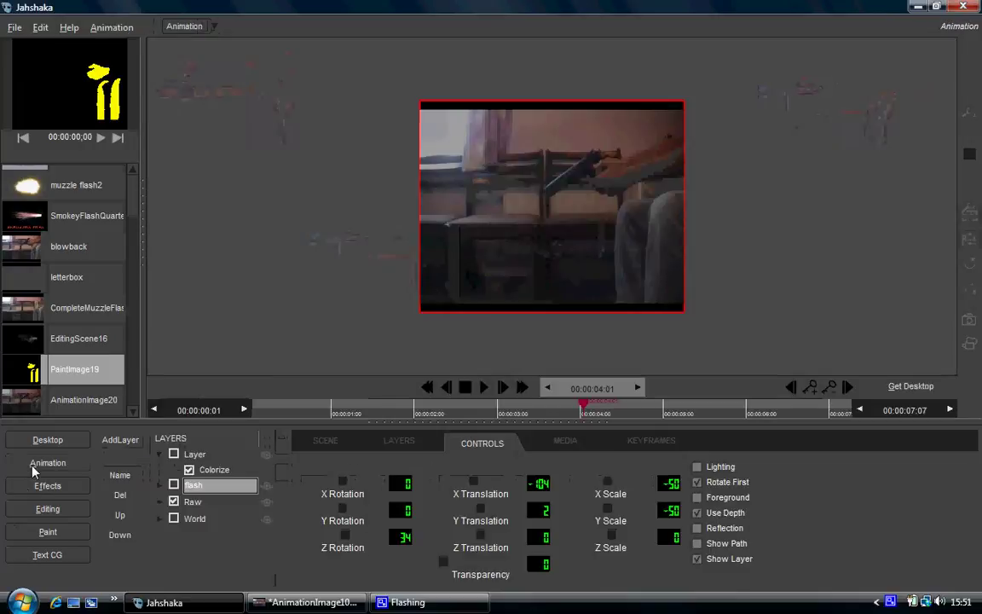
Step: Show the smoke and flash layers again and load the PaintImage19 mask into a new layer above the smoke
left_click(194, 454)
left_click(120, 440)
left_click(136, 460)
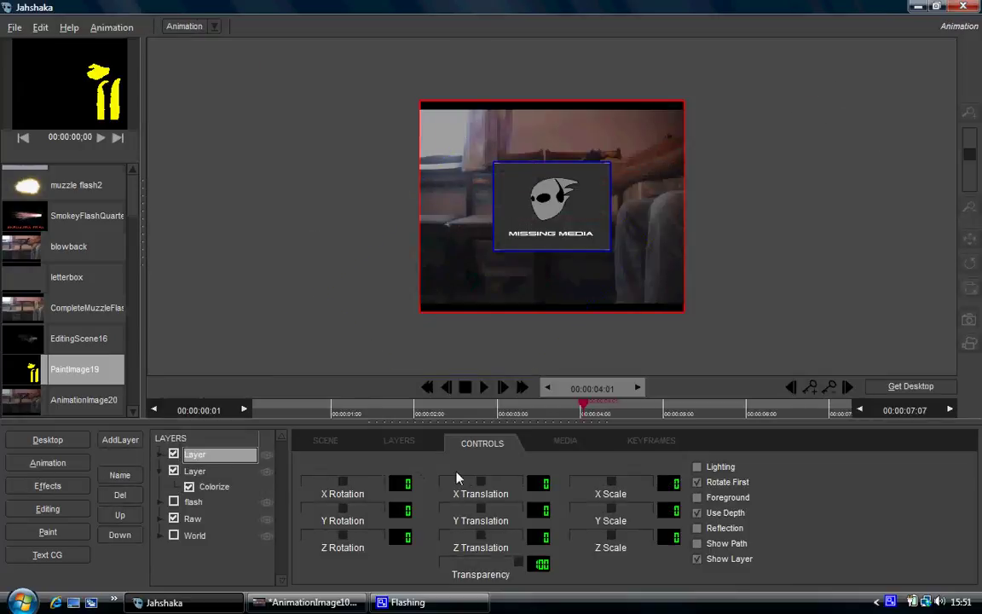
left_click(195, 503)
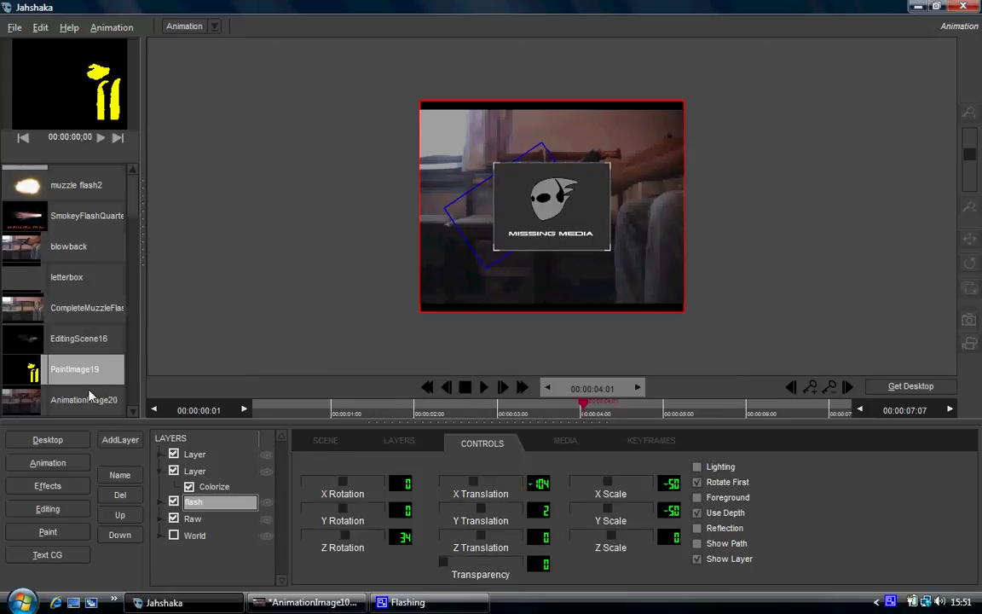
left_click(197, 455)
mouse_move(76, 372)
left_mouse_down()
mouse_move(208, 345)
mouse_move(551, 231)
mouse_move(573, 261)
left_mouse_up()
Step: Keyframe the mask layer's transparency at 0 on frame 00:00:04:01, 100 on 00:00:04:02 and 0 on 00:00:04:03
left_click(587, 410)
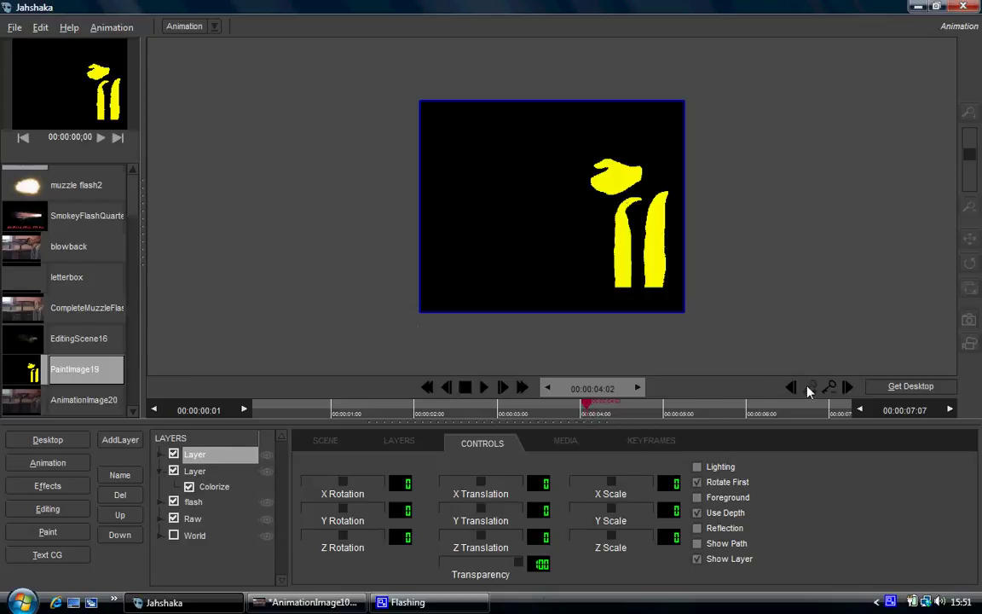
left_click(585, 410)
left_click_drag(519, 565, 417, 565)
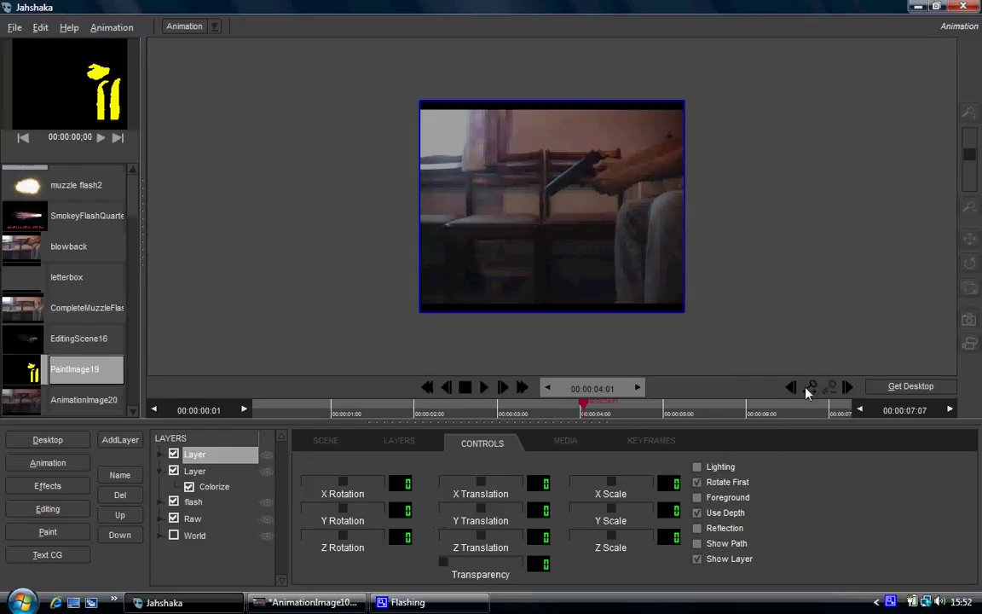
left_click(593, 411)
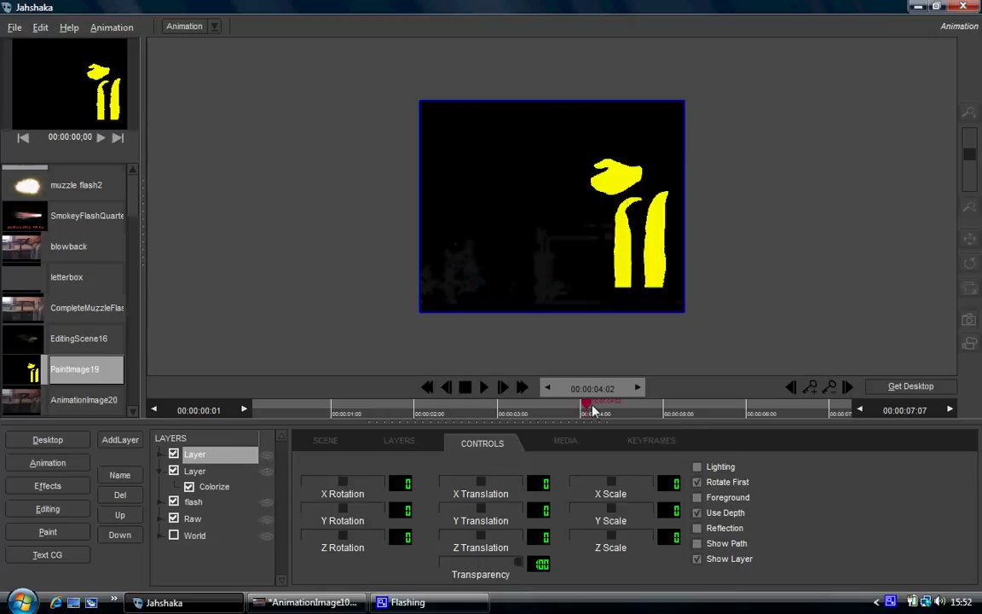
left_click(594, 411)
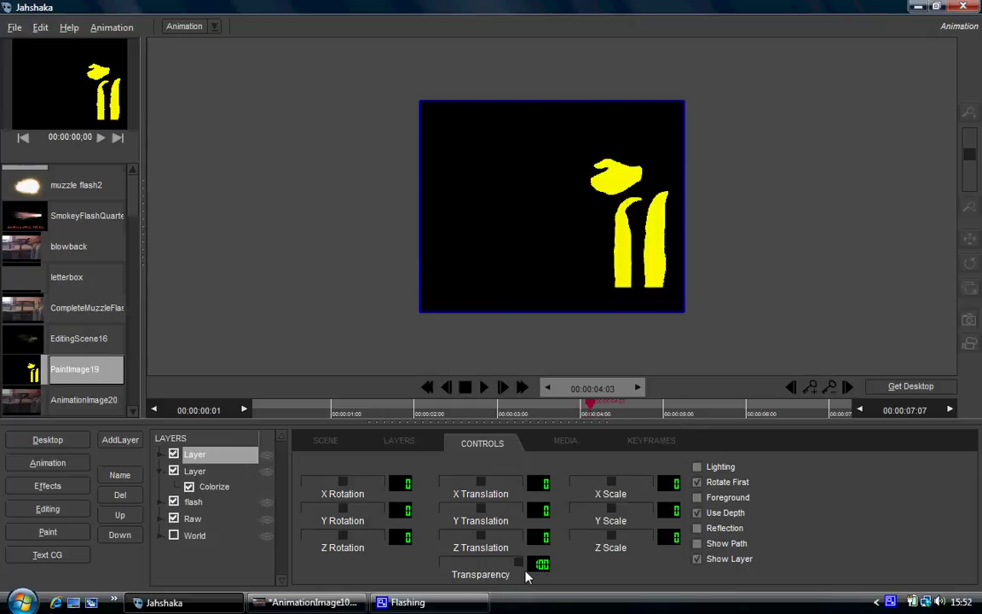
left_click_drag(518, 564, 426, 565)
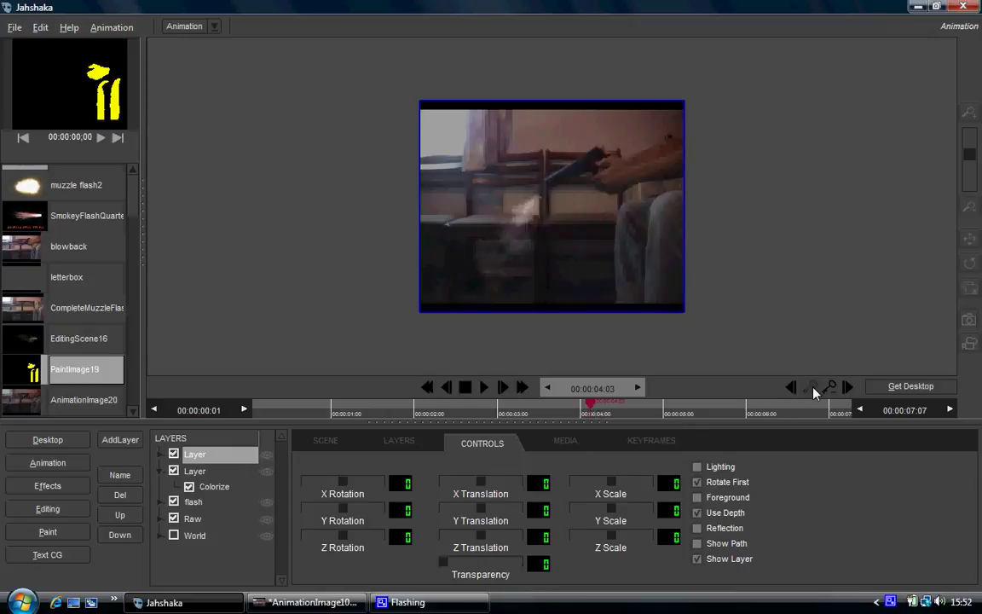
Step: Add a Chroma Key CPU effect to the mask layer while on frame 00:00:04:02
left_click(589, 409)
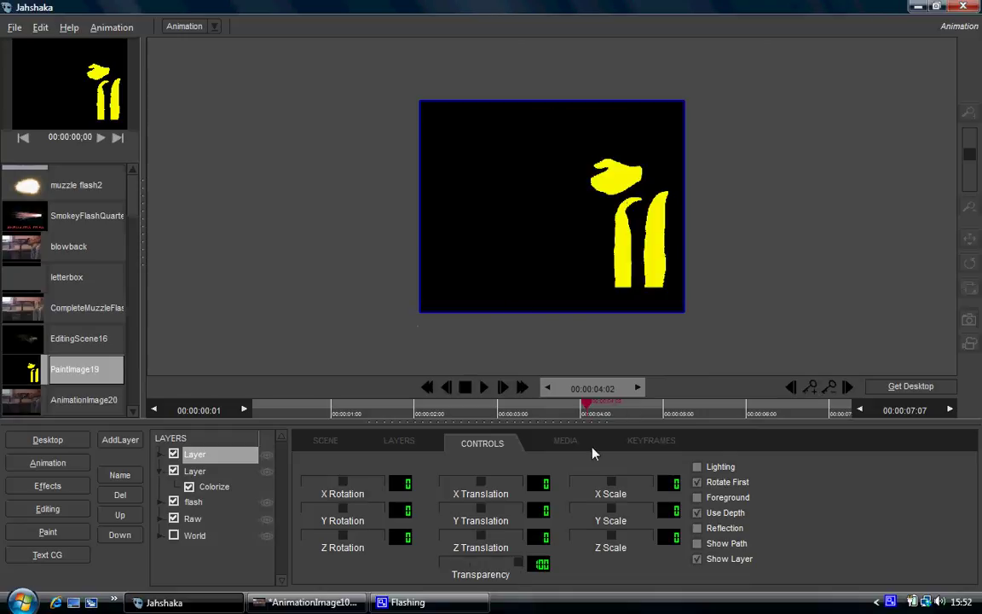
left_click(567, 442)
left_click(410, 448)
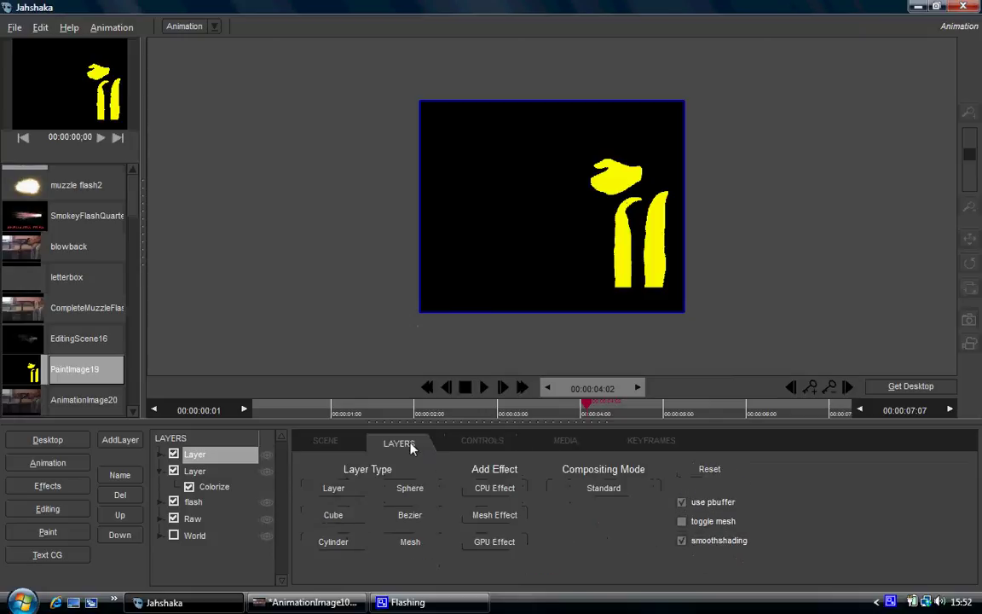
left_click(471, 489)
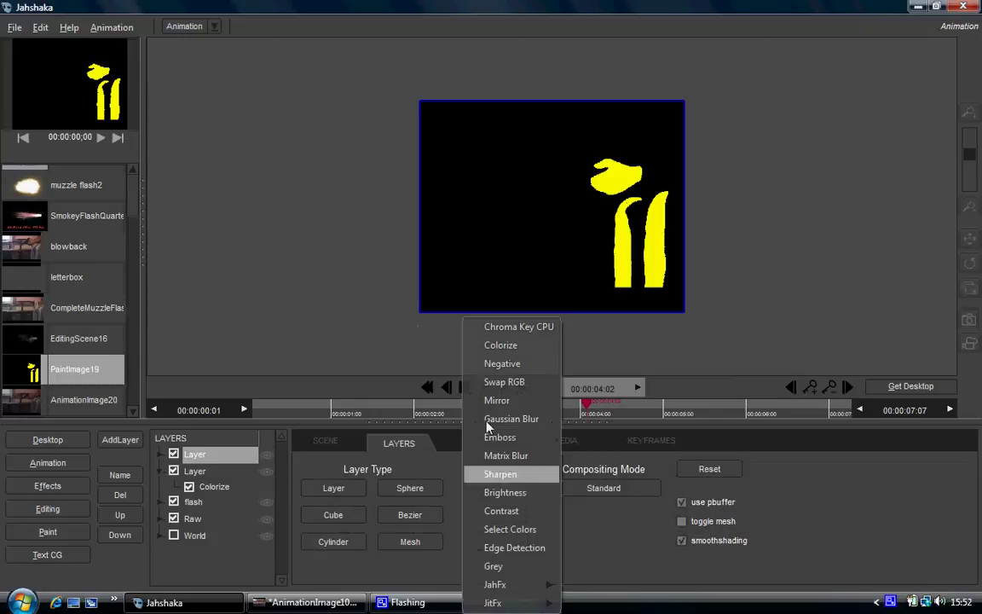
left_click(522, 327)
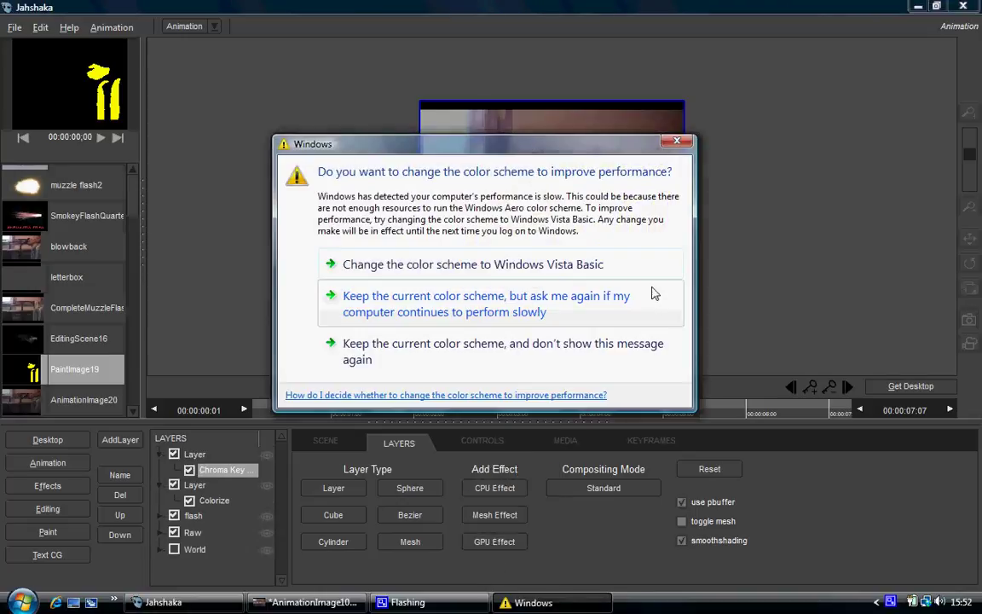
left_click(625, 6)
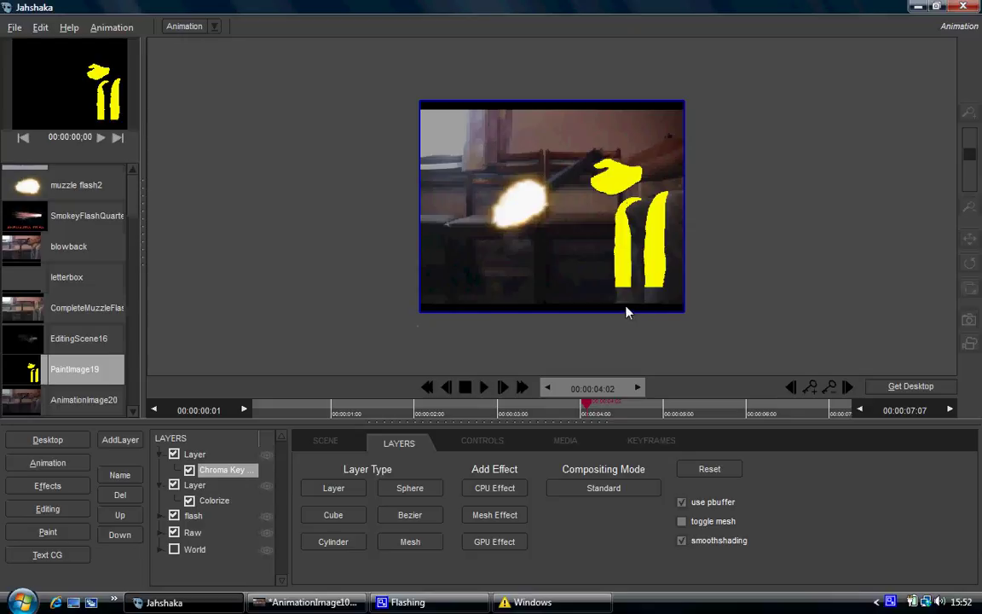
left_click(478, 444)
left_click(419, 444)
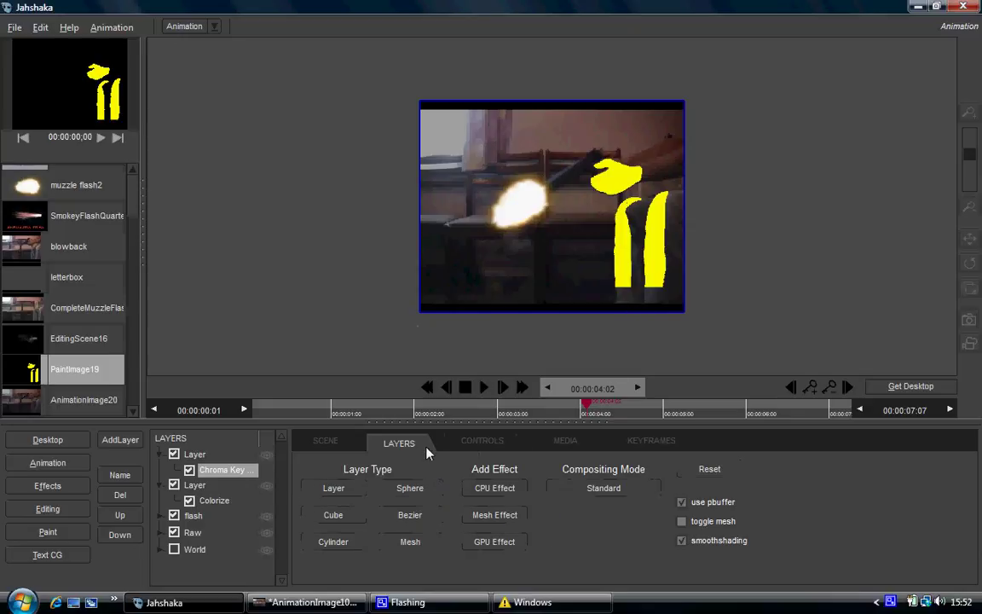
left_click(464, 445)
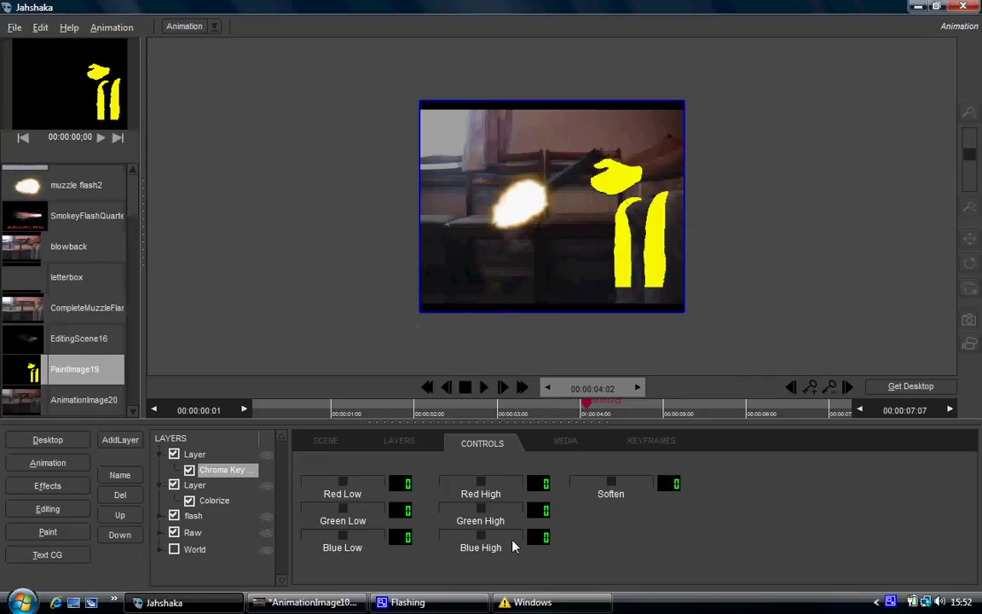
left_click(420, 444)
Step: Set the mask layer's transparency to 7 on frame 00:00:04:02 and keyframe it
left_click(220, 455)
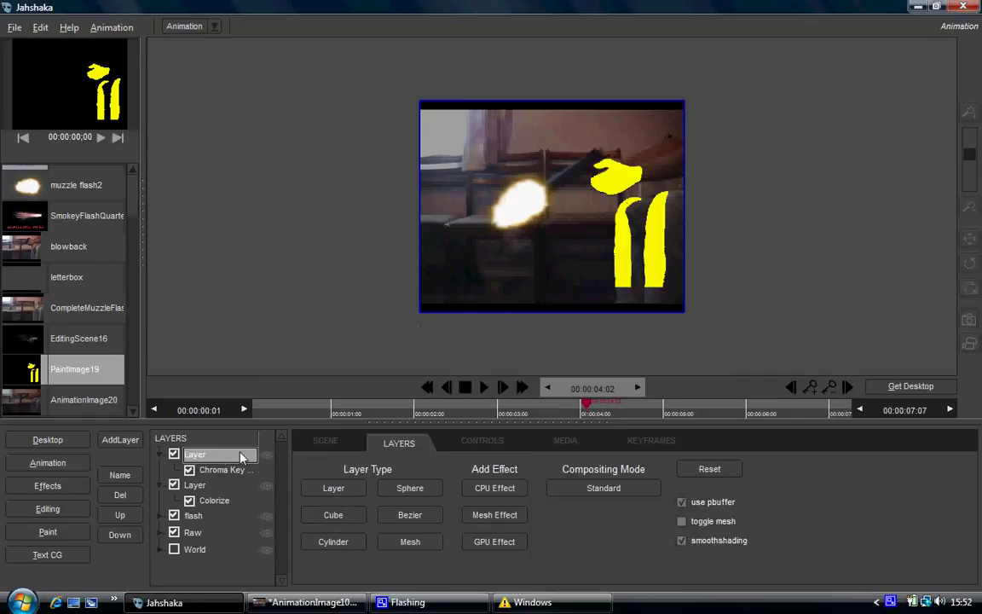
left_click(479, 442)
left_click_drag(522, 565, 452, 562)
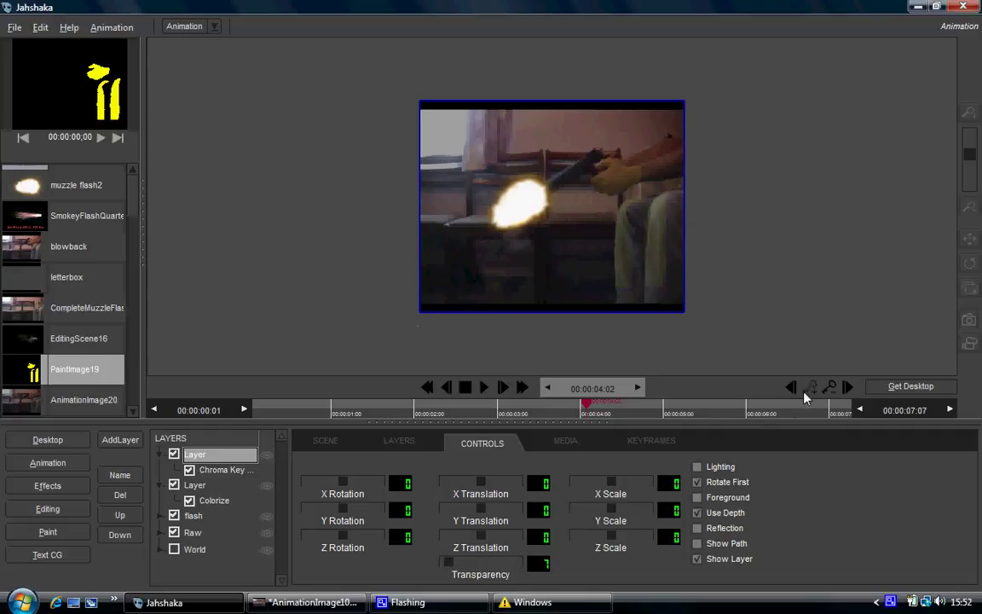
Step: Add a Gaussian Blur effect to the mask layer with a horizontal blur of 36 and a vertical blur of 31
left_click(406, 451)
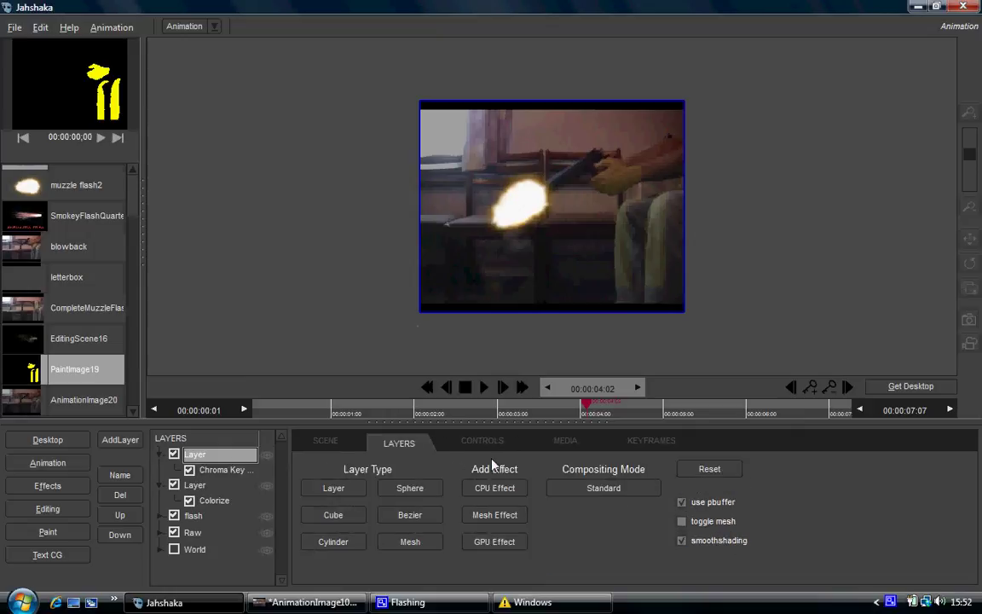
left_click(475, 490)
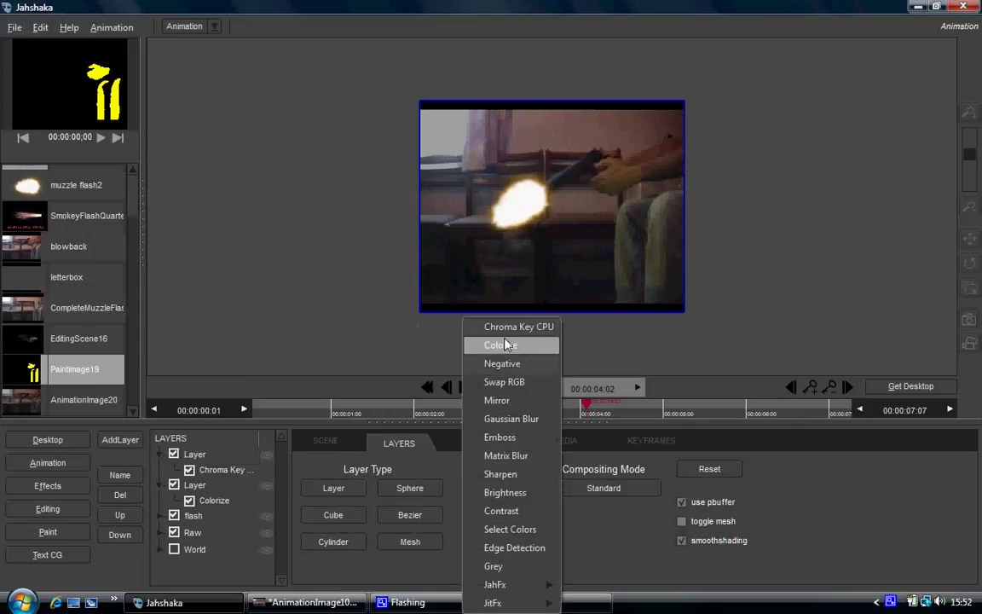
left_click(518, 419)
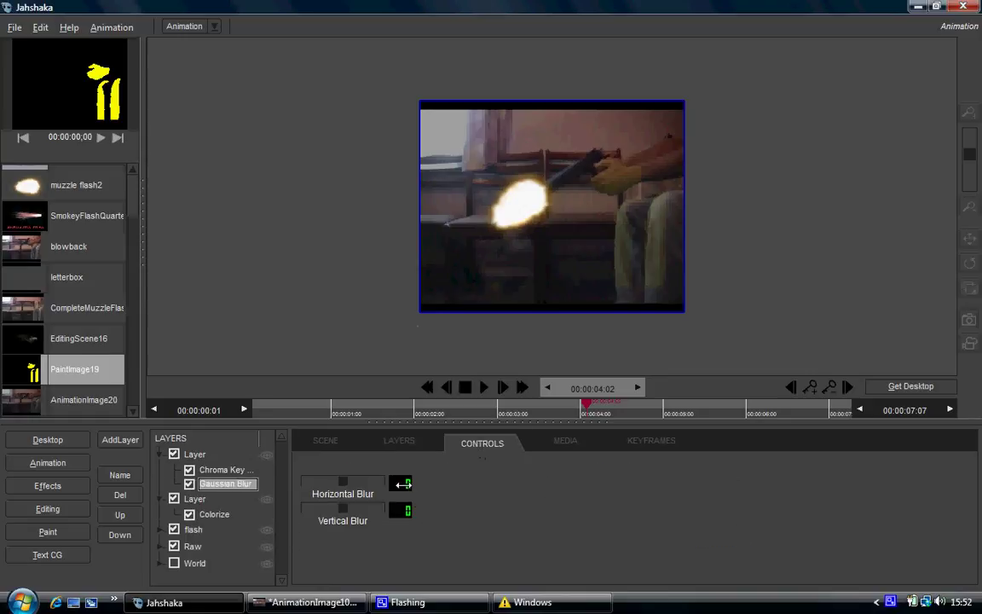
left_click_drag(403, 485, 421, 495)
left_click_drag(404, 498, 404, 509)
Step: Add a new layer above the mask layer and load the letterbox image into it
left_click(71, 407)
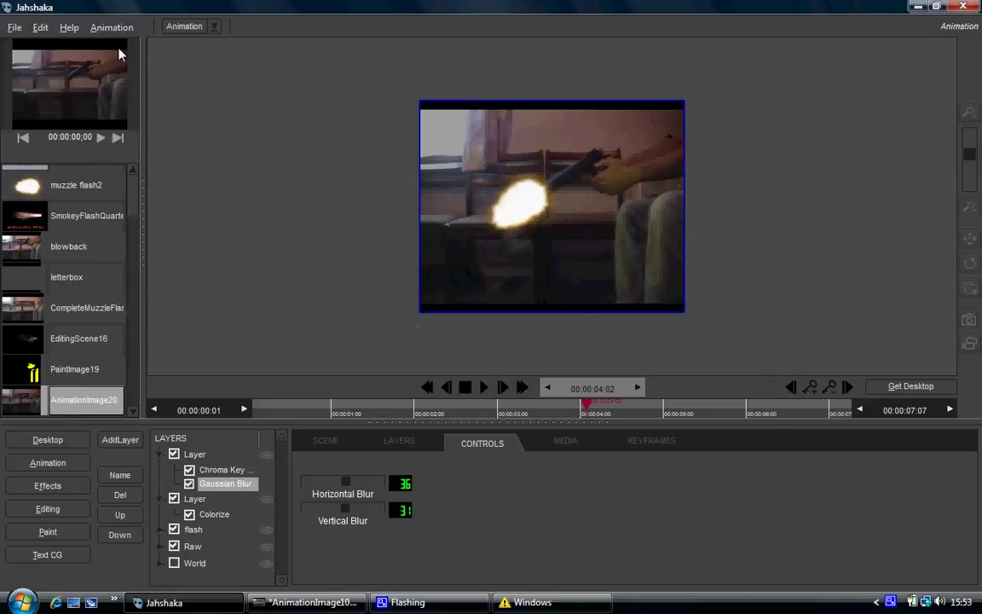
left_click(167, 460)
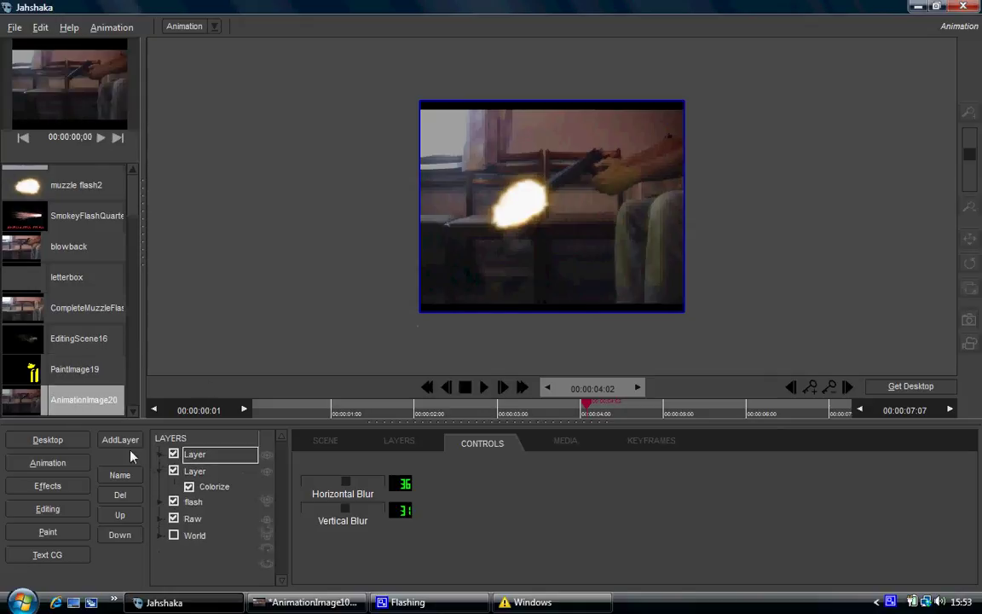
left_click(120, 440)
left_click(137, 462)
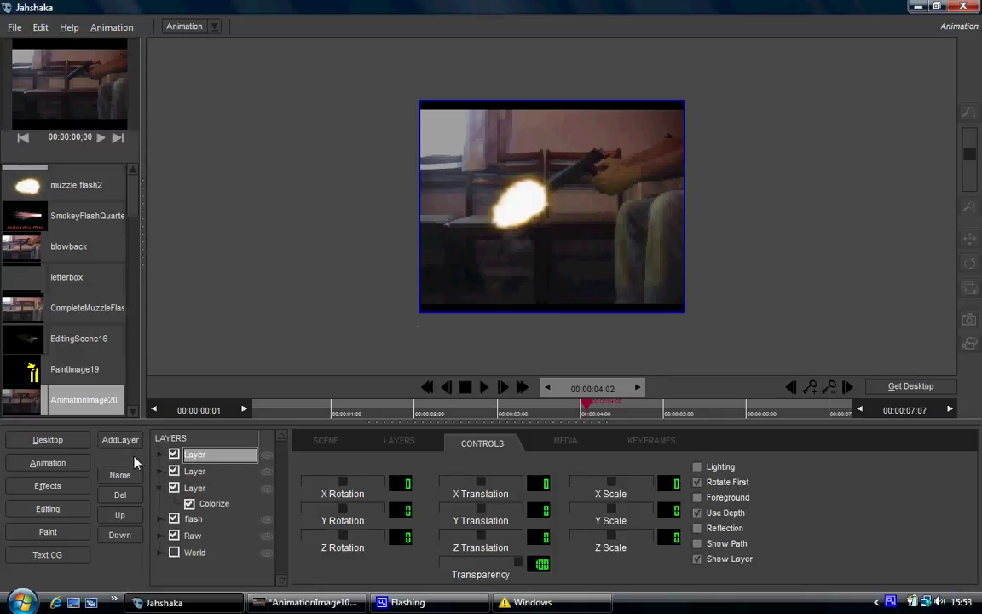
left_click(96, 282)
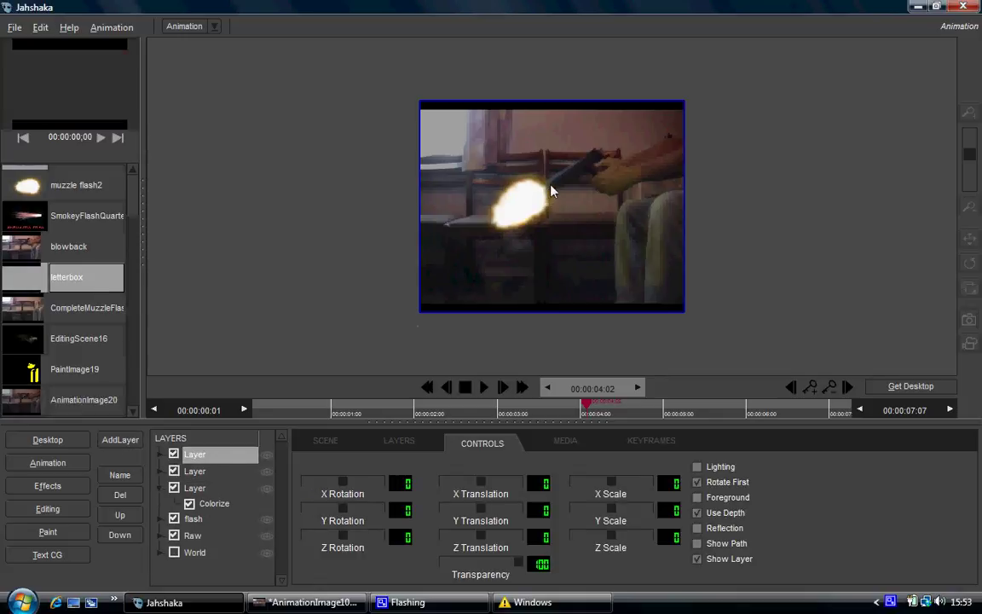
left_click(209, 475)
left_click(202, 460)
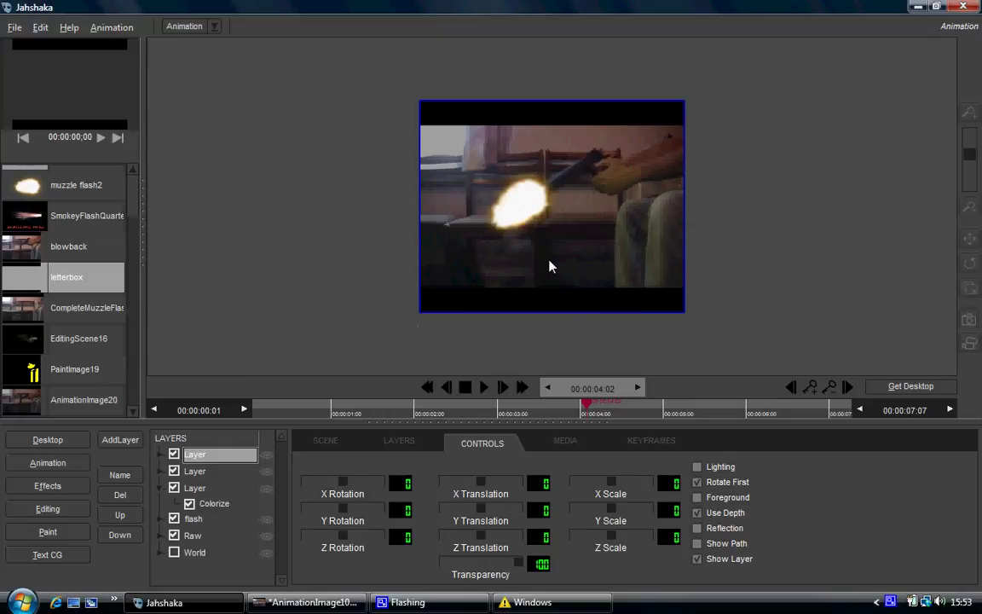
Step: Scrub the composite to frame 00:00:04:04 and look briefly at the still image open in GIMP before returning to Jahshaka
mouse_move(587, 407)
left_mouse_down()
mouse_move(528, 412)
mouse_move(595, 415)
left_mouse_up()
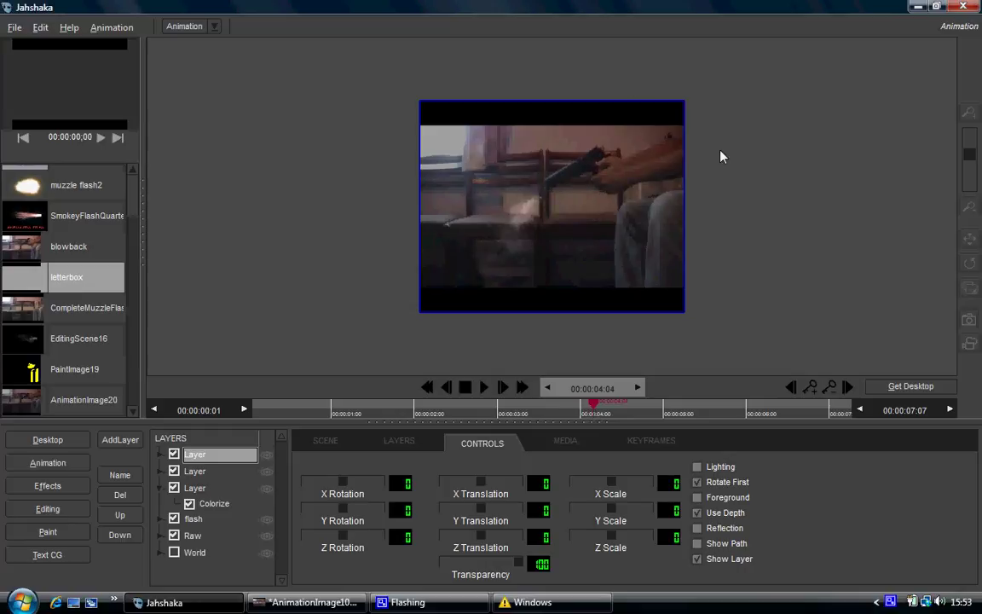
left_click(917, 9)
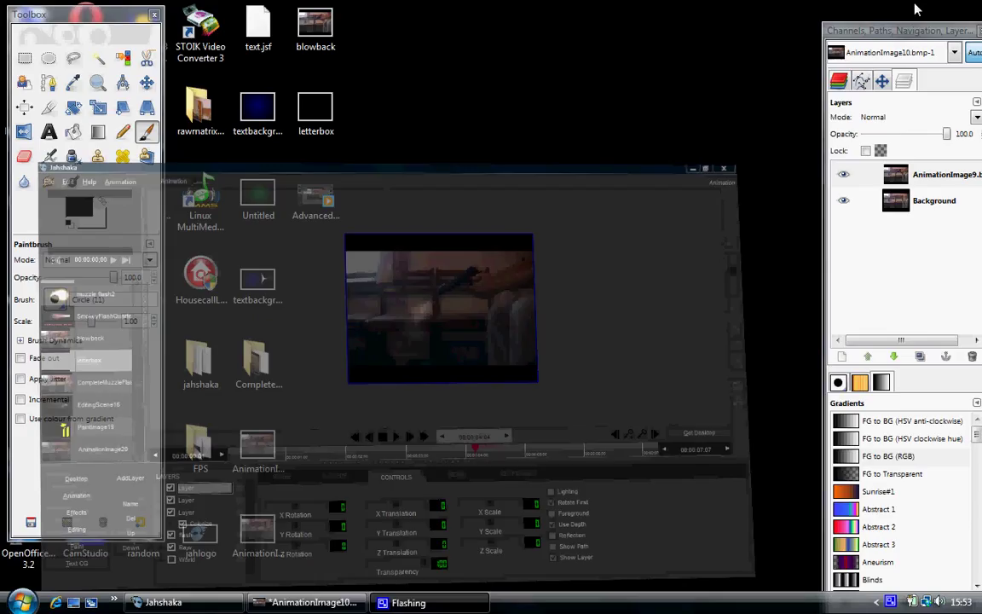
left_click(305, 602)
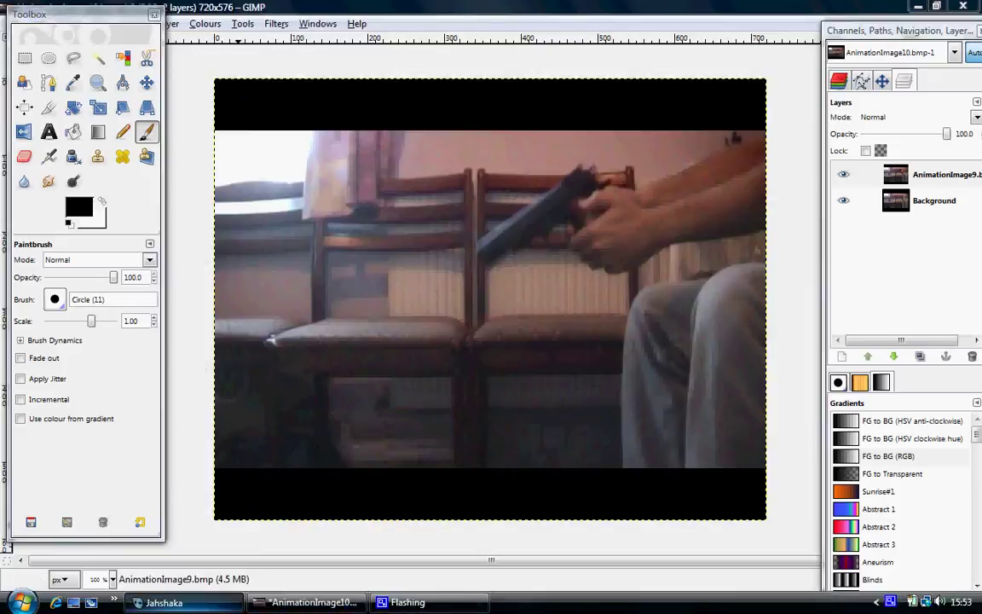
left_click(162, 602)
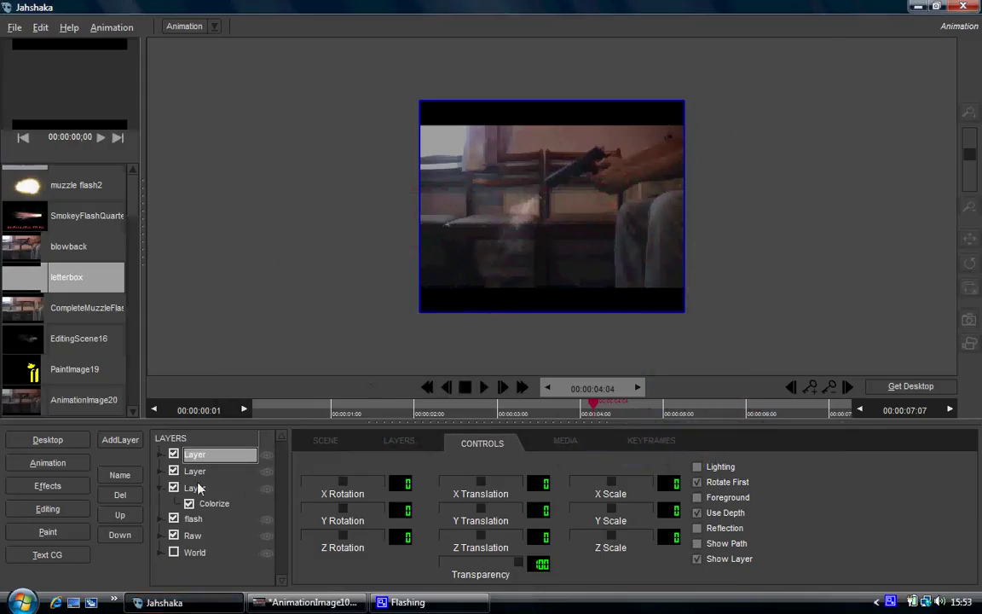
Step: Hide the layers above Raw and review the footage at the empty frame 00:00:02:05 and the firing frame 00:00:04:02
left_click(173, 454)
left_click(173, 470)
left_click(173, 488)
left_click(173, 518)
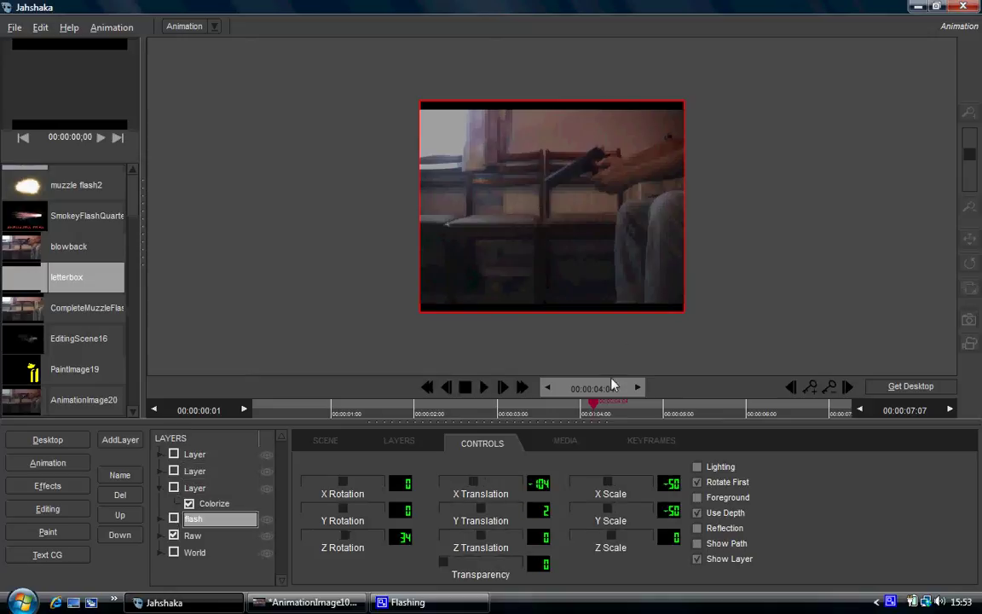
left_click_drag(595, 409, 431, 414)
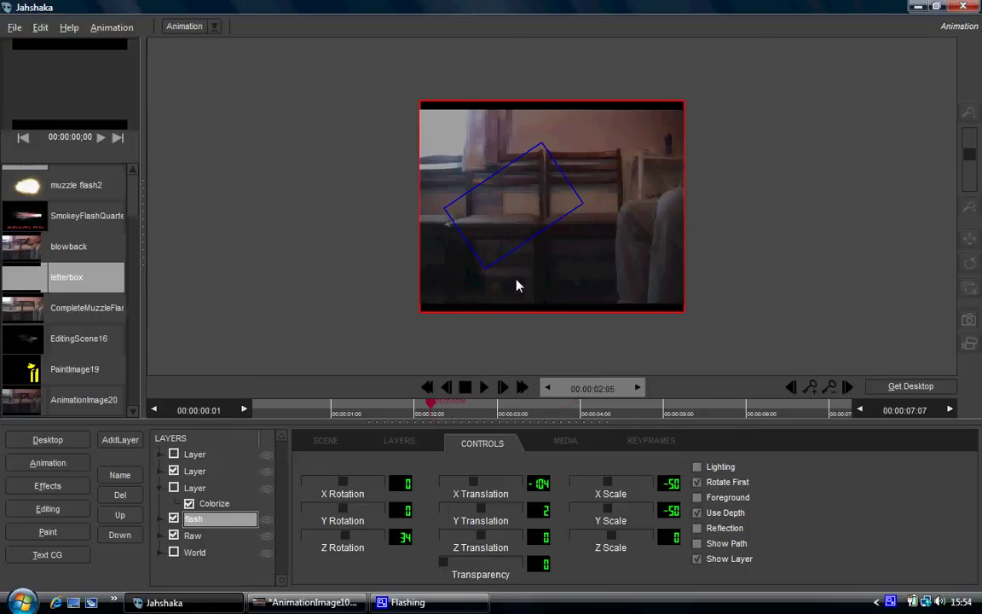
left_click_drag(431, 408, 588, 406)
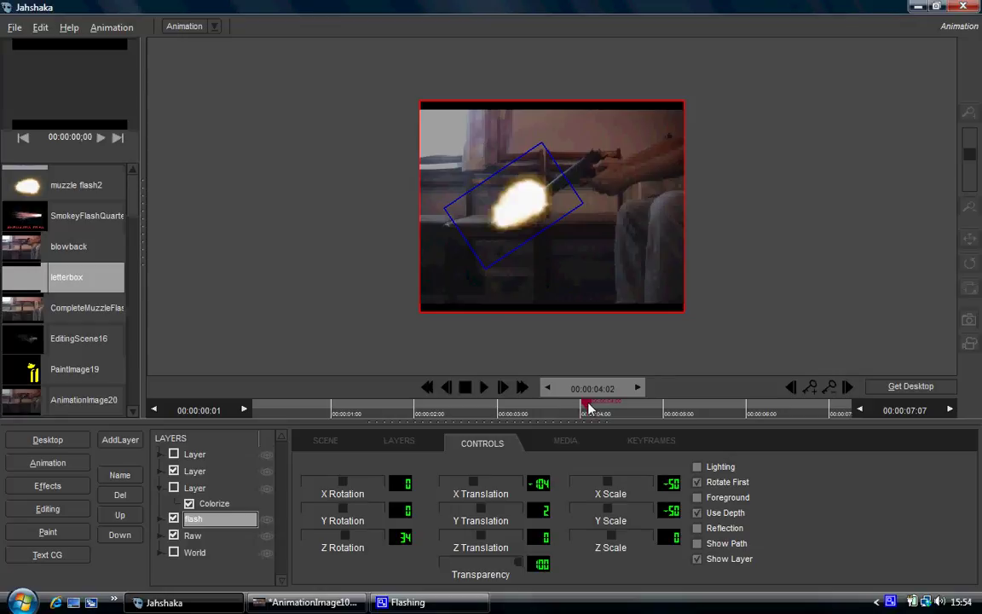
left_click(43, 440)
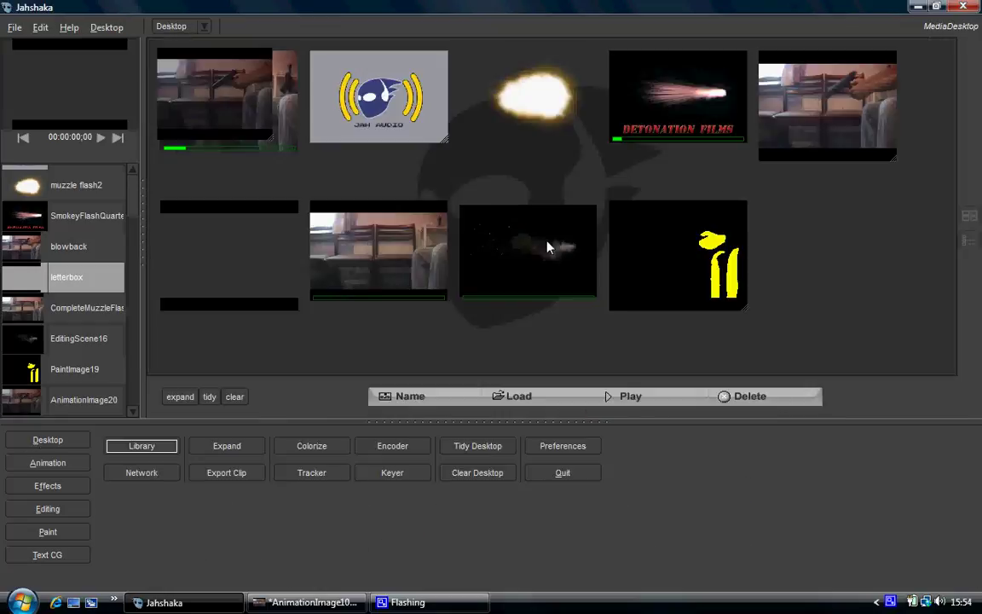
left_click(380, 270)
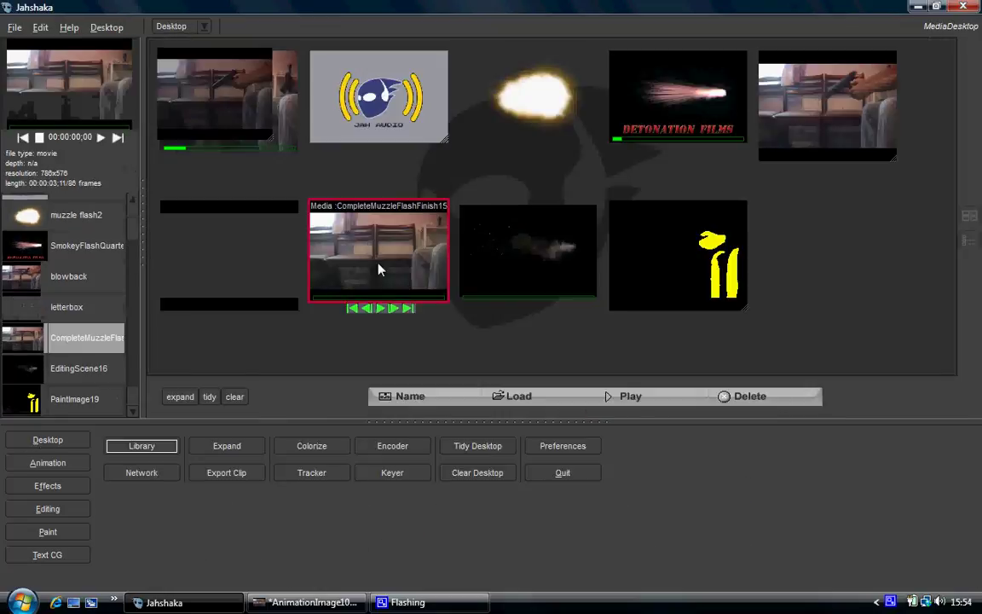
left_click(772, 110)
left_click(234, 475)
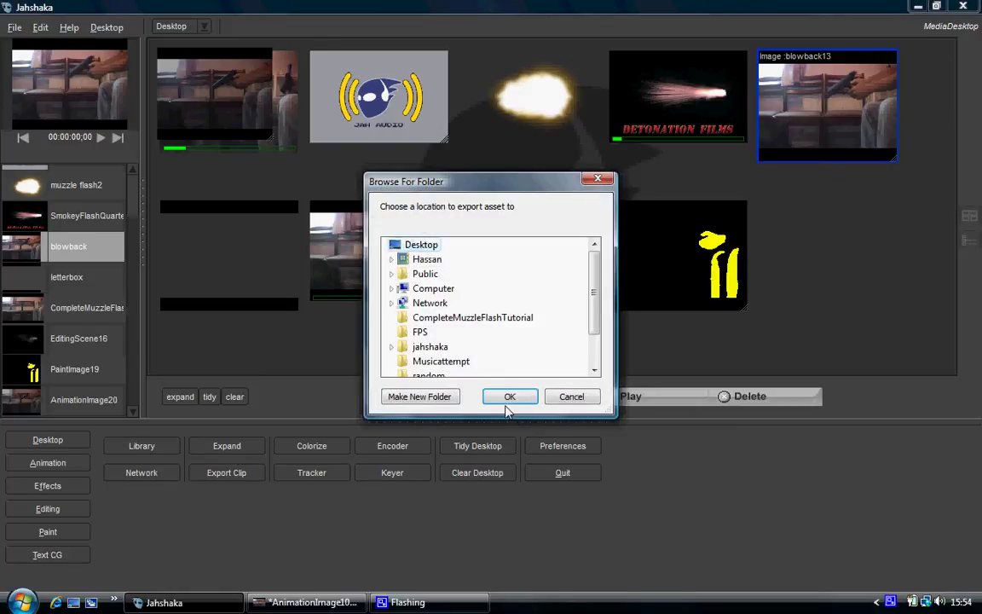
left_click(569, 396)
Step: Switch to GIMP and toggle the AnimationImage9.bmp layer's visibility to compare it with the Background frame
left_click(920, 7)
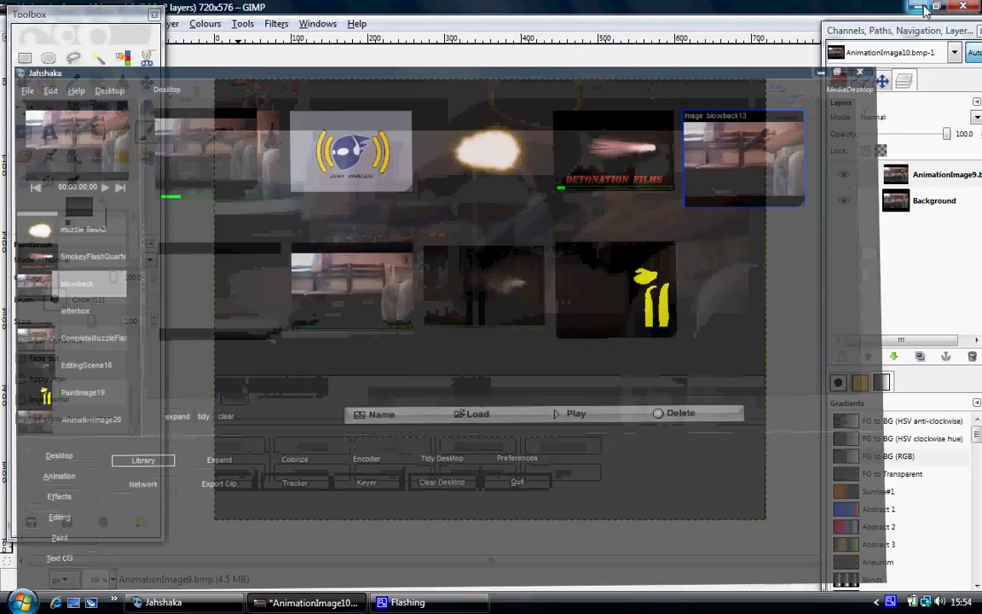
left_click(843, 175)
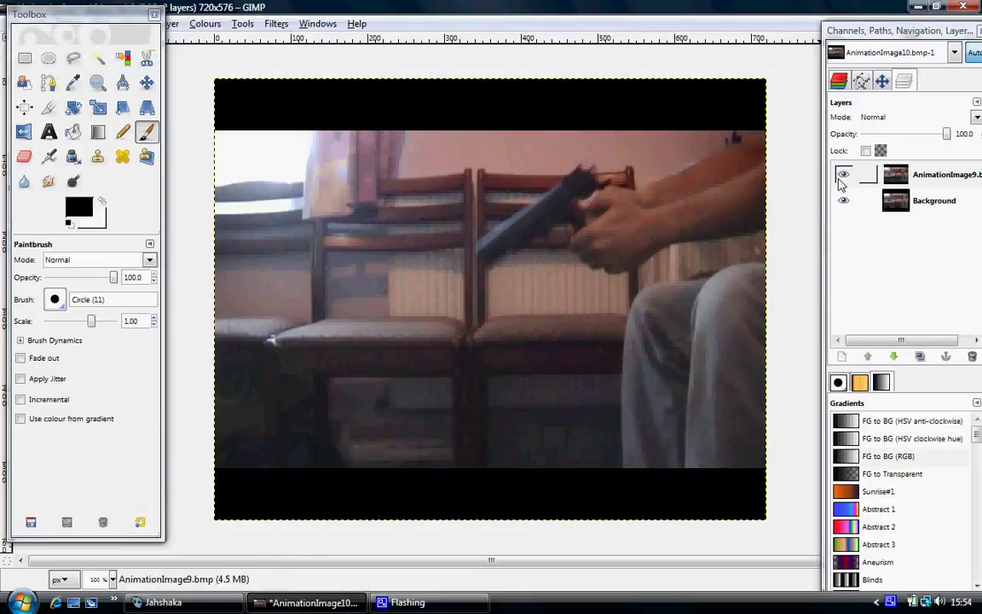
left_click(842, 175)
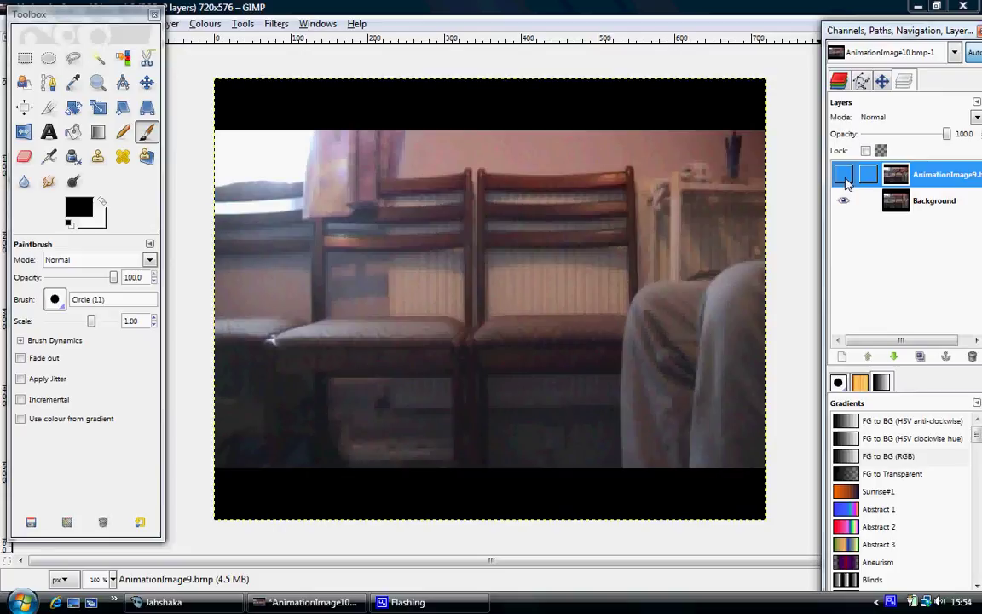
left_click(844, 177)
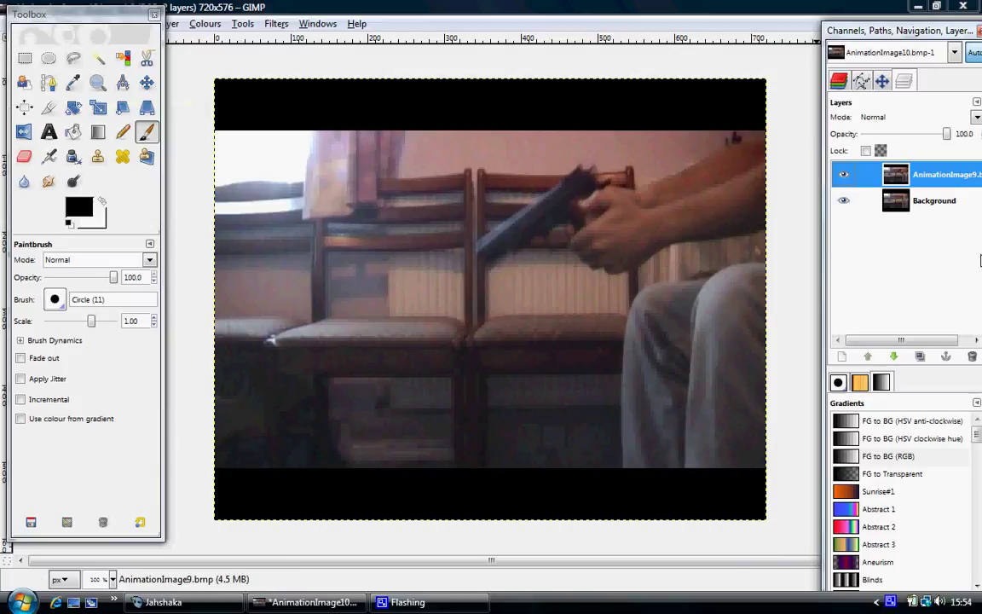
Step: Duplicate the AnimationImage9.bmp layer and select the gun's slide by tracing a closed path around it
right_click(863, 175)
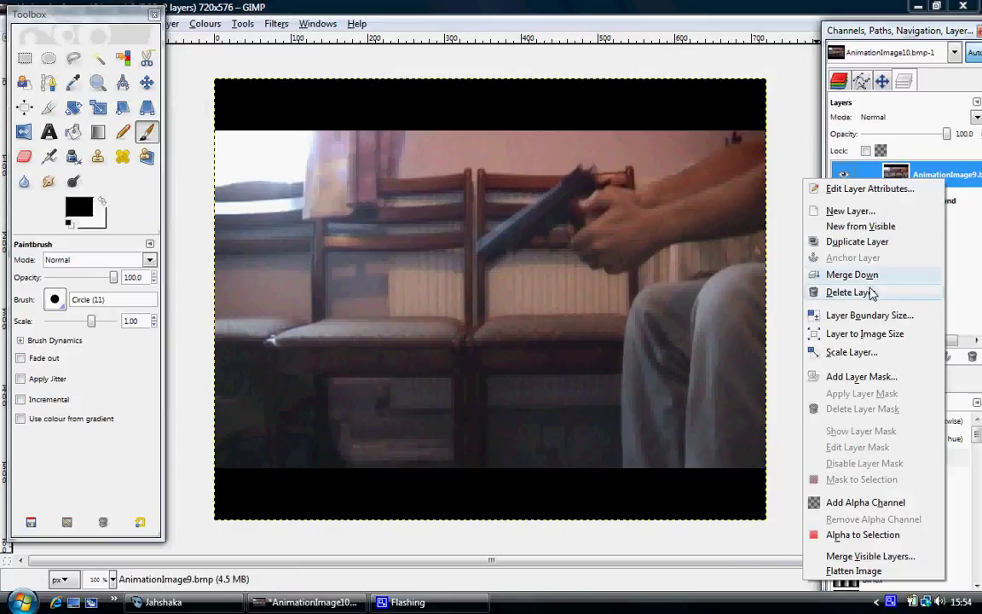
left_click(874, 242)
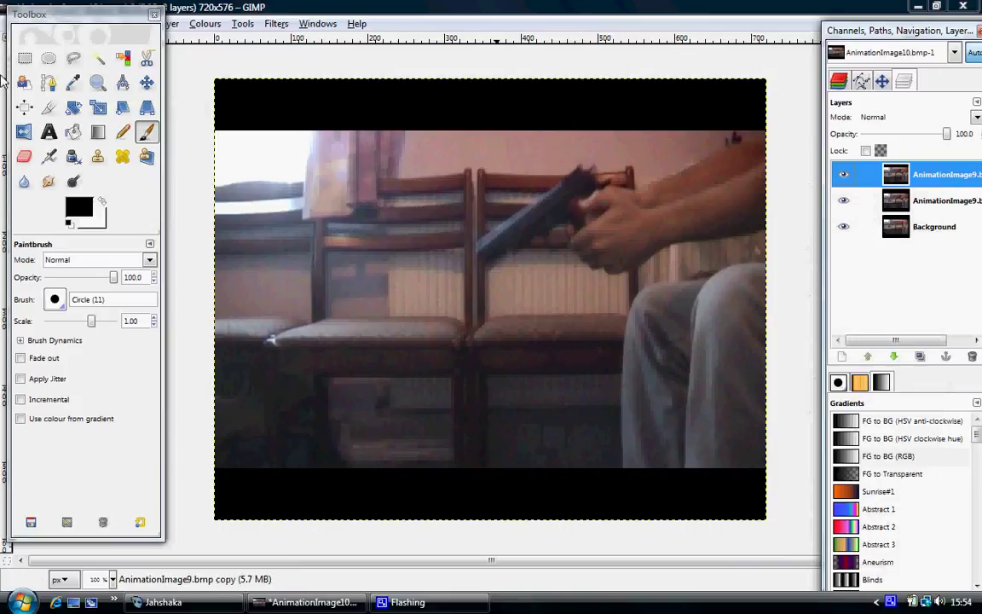
left_click(49, 83)
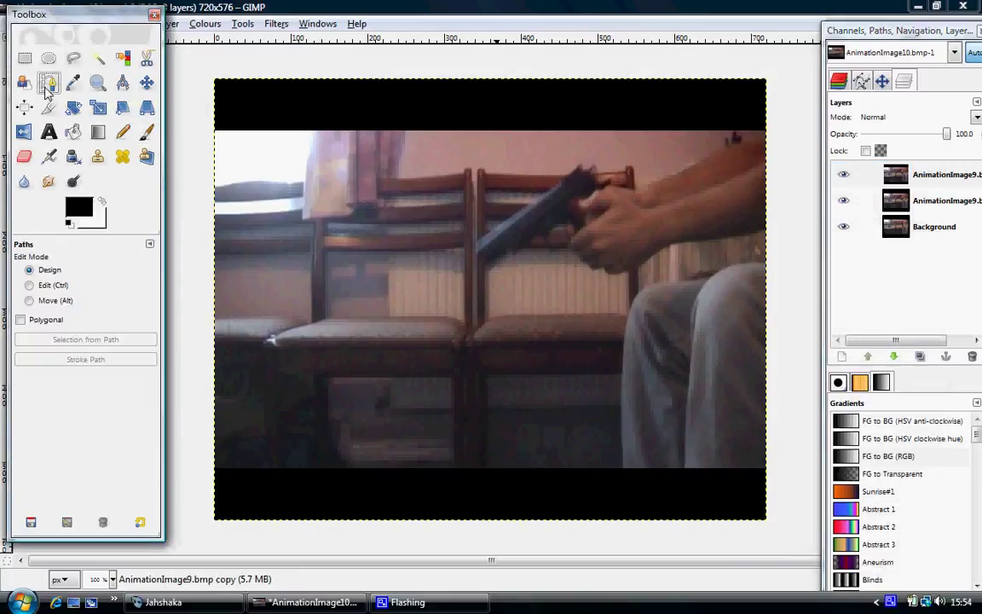
left_click(475, 246)
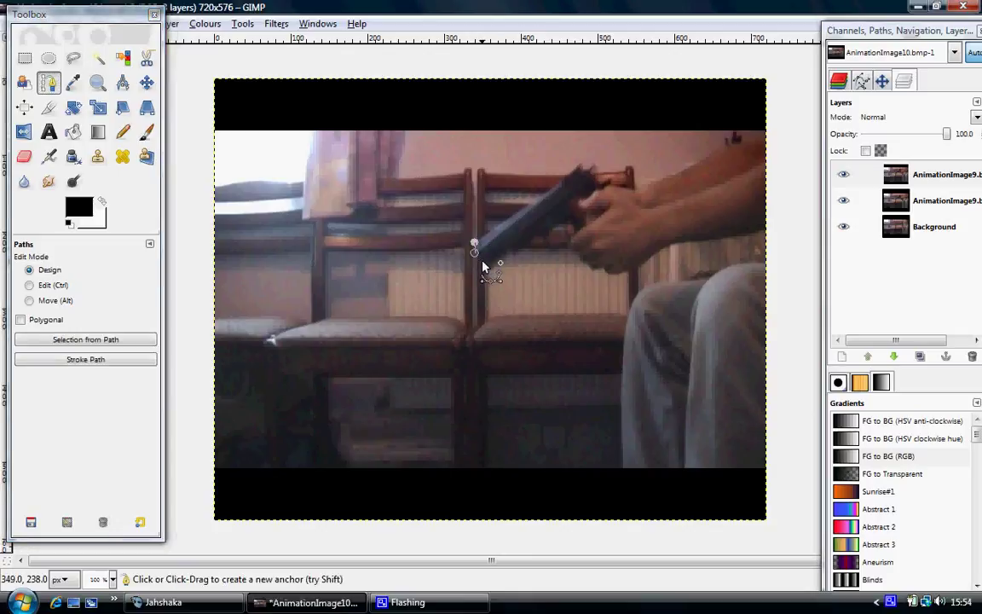
left_click(592, 181)
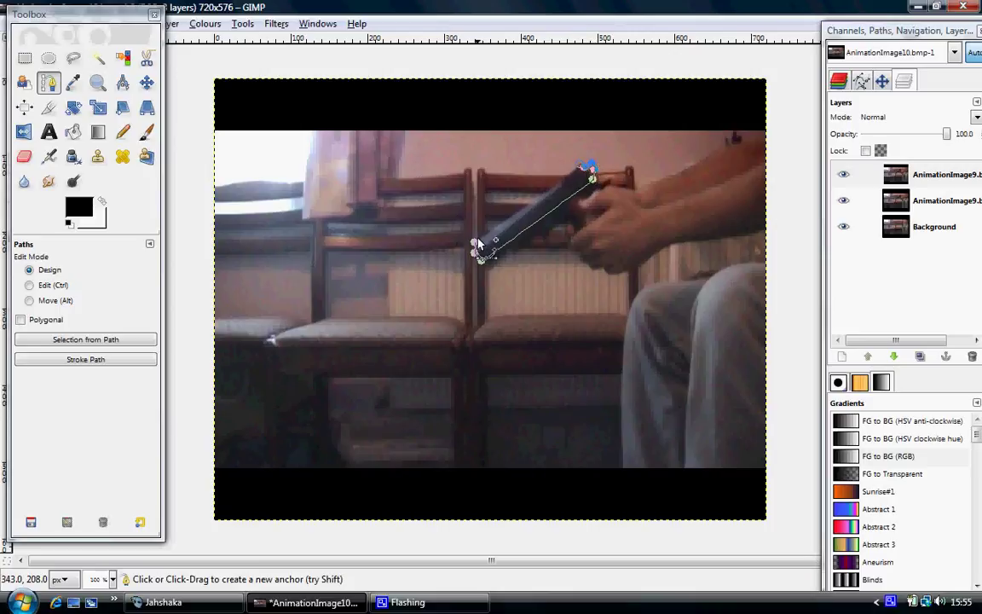
key("ctrl")
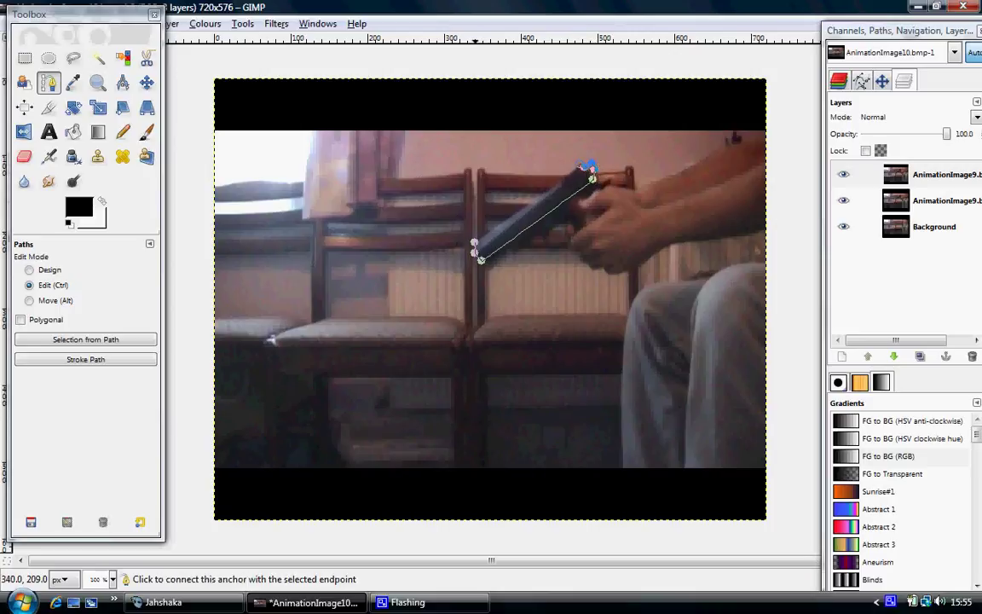
left_click(475, 244, "ctrl")
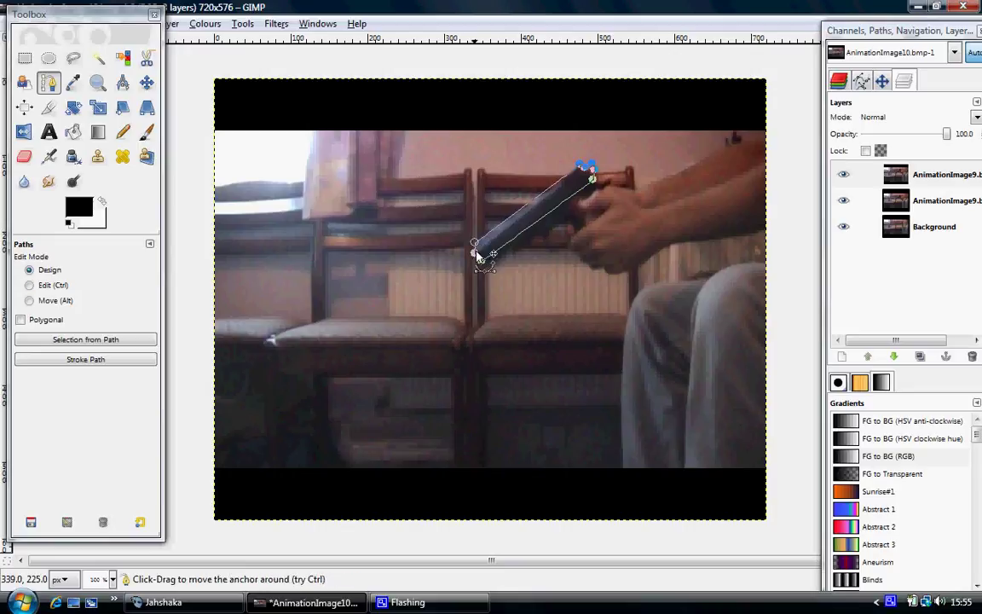
left_click(114, 340)
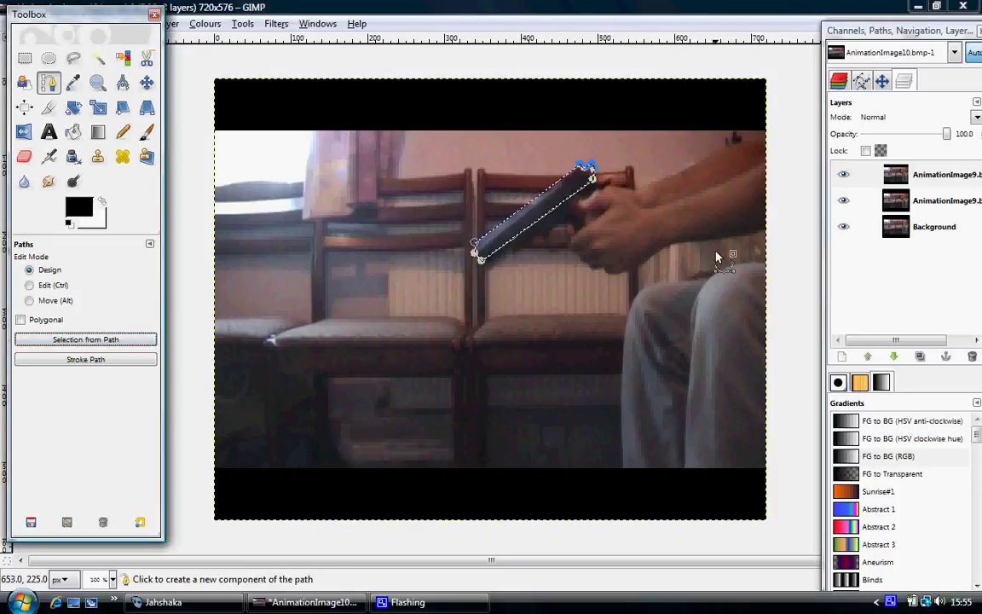
Step: Invert the selection, add an alpha channel to the duplicated layer and delete everything outside the gun's slide
left_click_drag(124, 15, 121, 69)
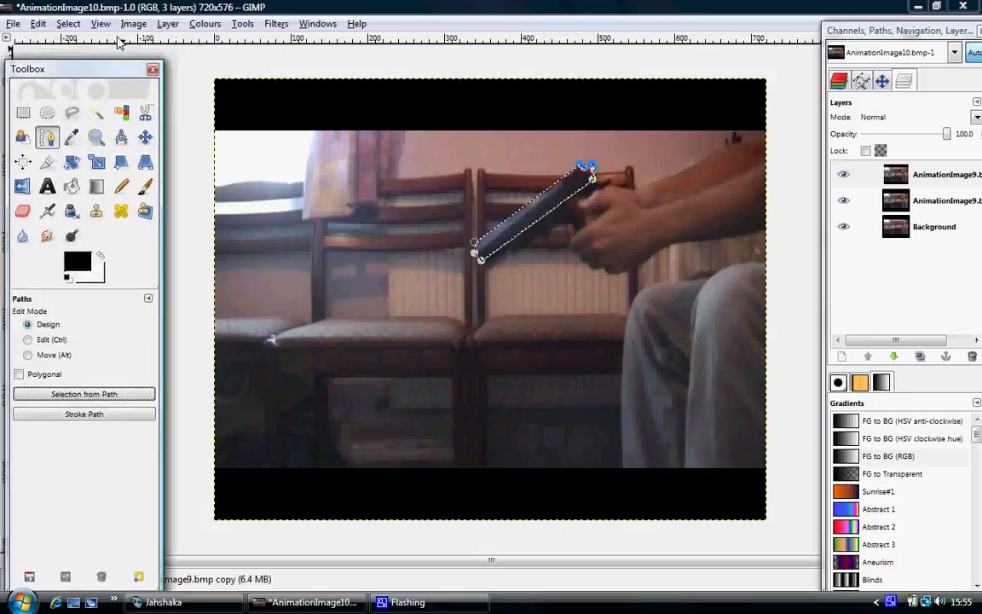
left_click(73, 24)
left_click(101, 77)
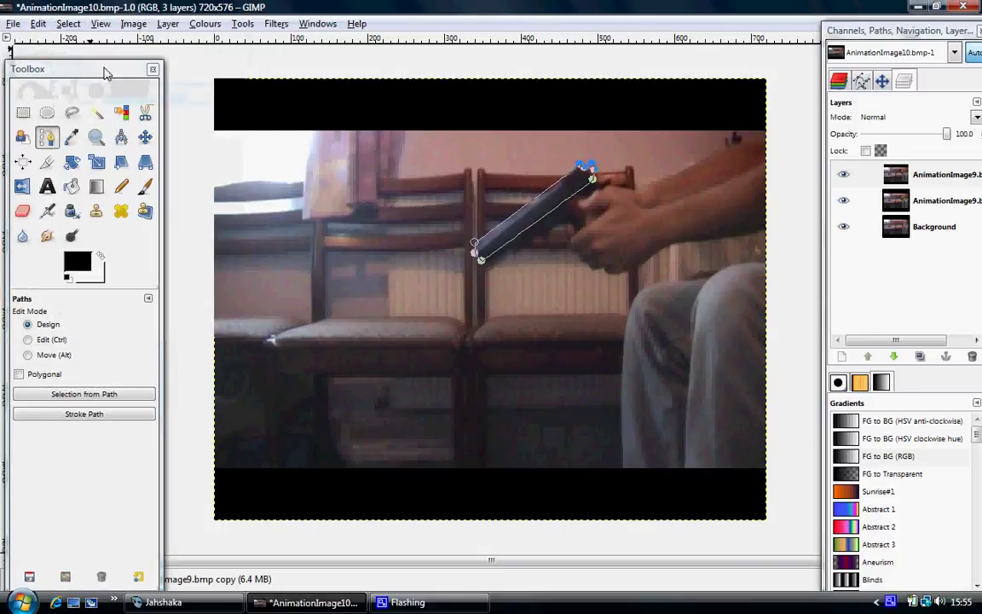
left_click(168, 24)
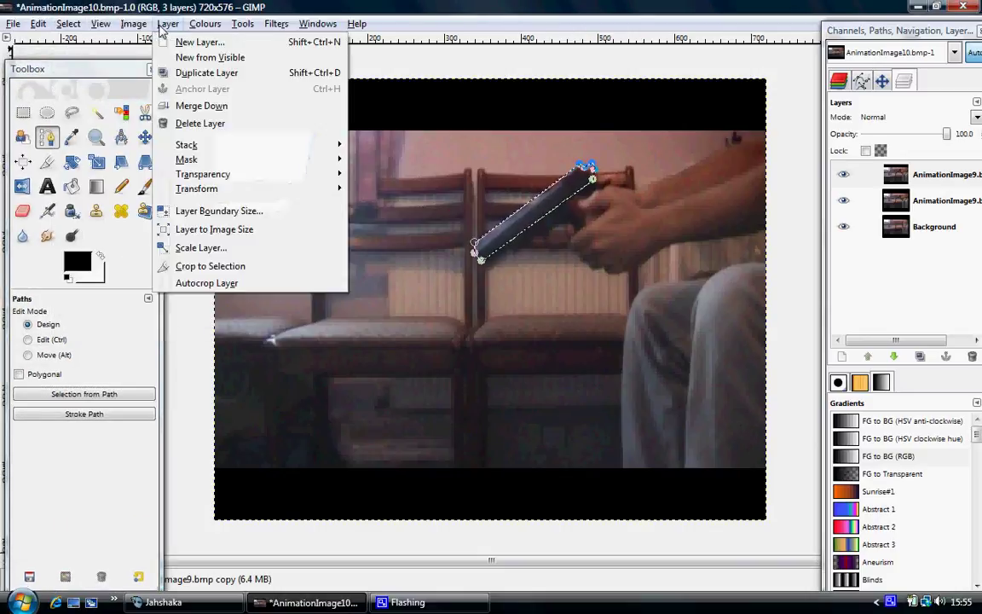
mouse_move(322, 174)
left_click(374, 176)
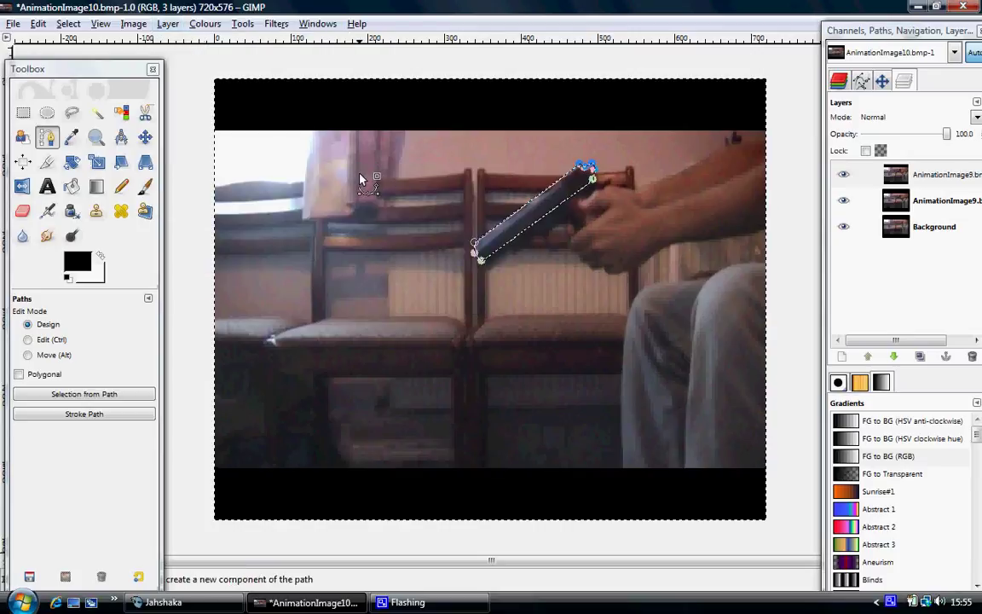
key("Delete")
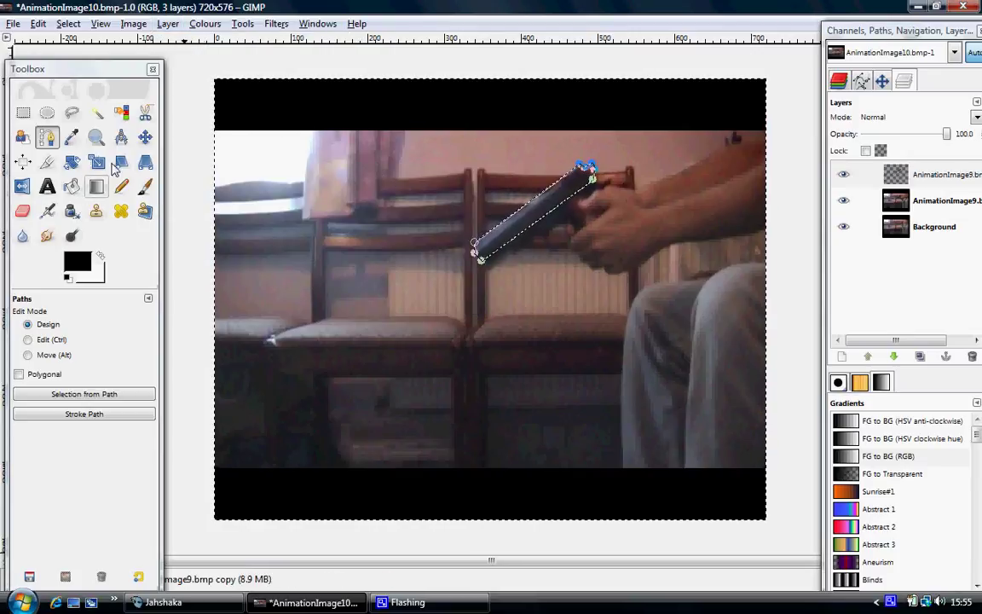
Step: Invert the selection again and move the cut-out slide slightly up and back along the gun towards the hands
left_click(68, 23)
left_click(86, 79)
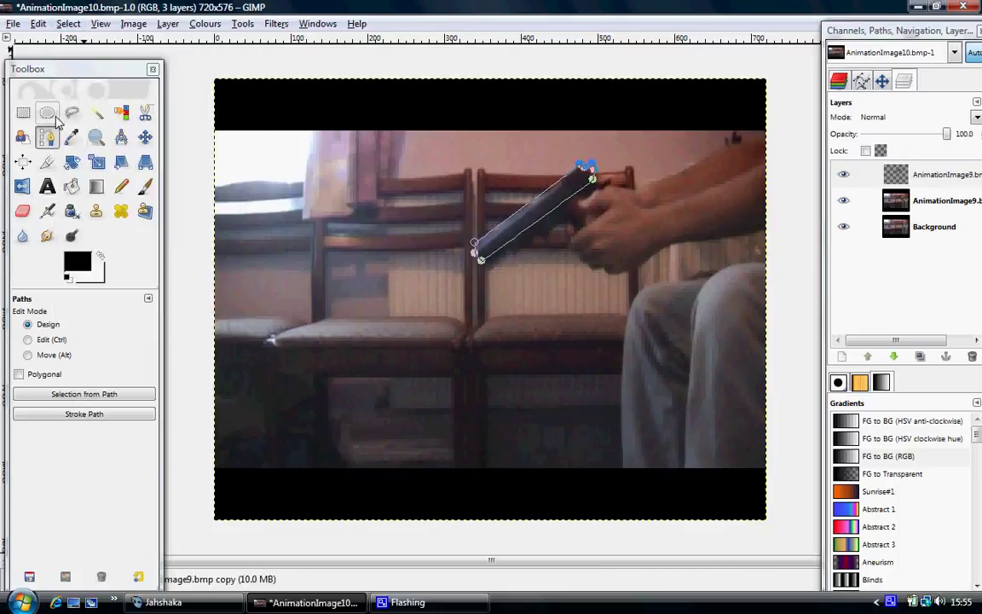
left_click(145, 136)
left_click_drag(495, 243, 510, 227)
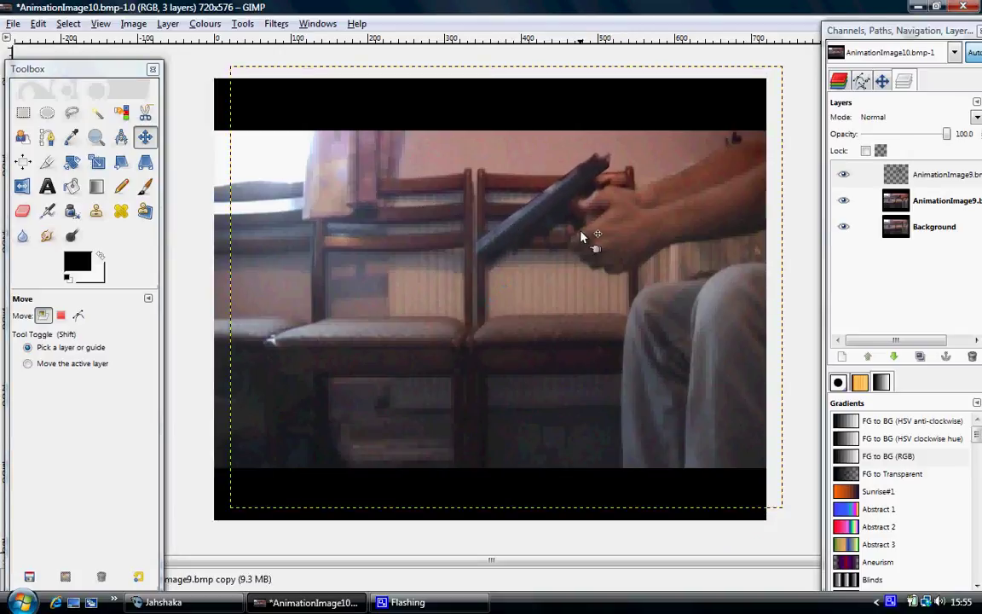
Step: Apply a Gaussian blur with a radius of 10 px to the cut-out gun slide
left_click(278, 23)
mouse_move(332, 100)
left_click(493, 111)
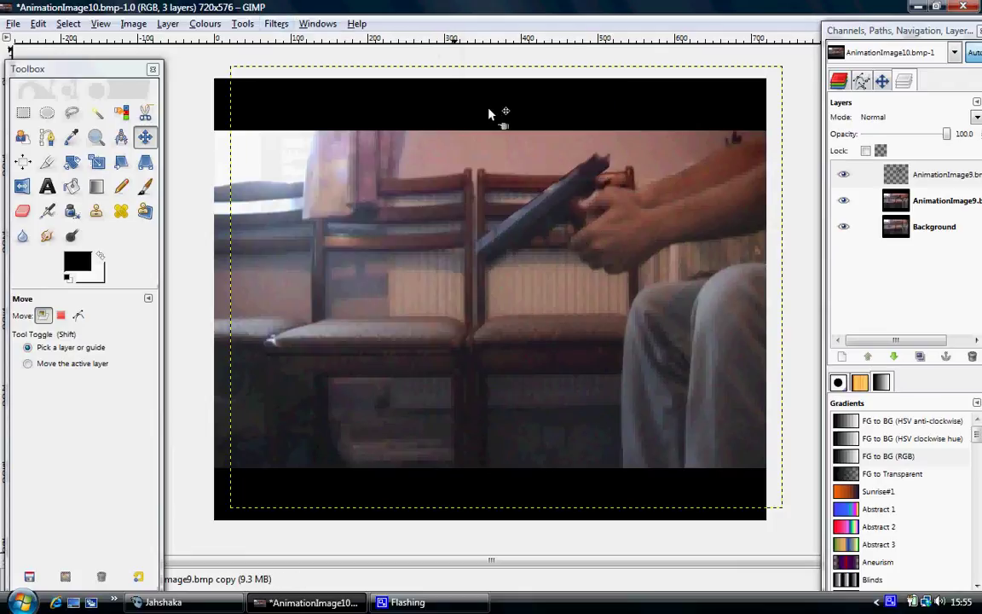
left_click_drag(188, 336, 261, 339)
left_click_drag(319, 223, 320, 238)
left_click_drag(245, 341, 239, 339)
key("Tab")
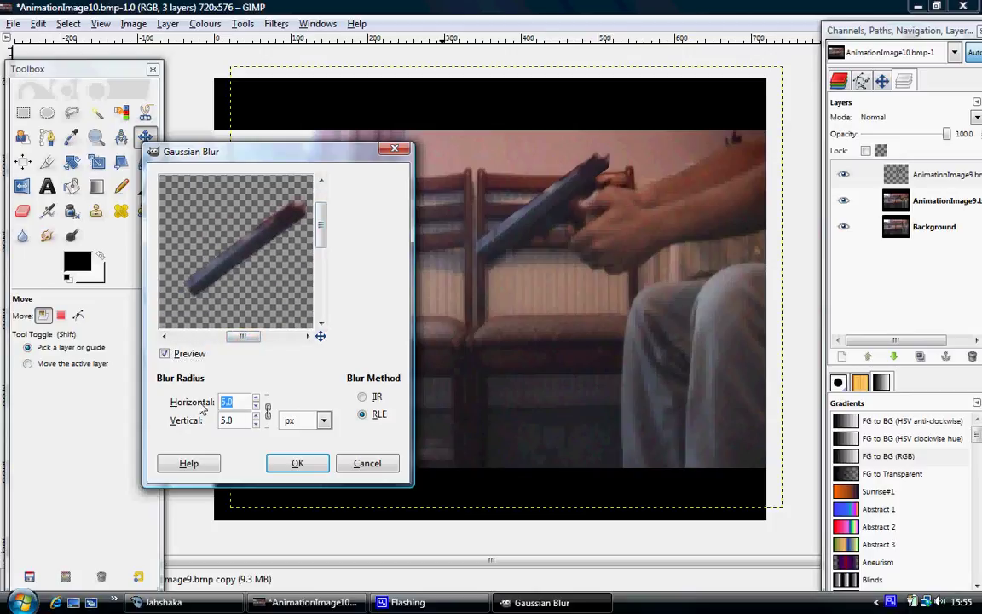
type("10")
key("Tab")
left_click(298, 463)
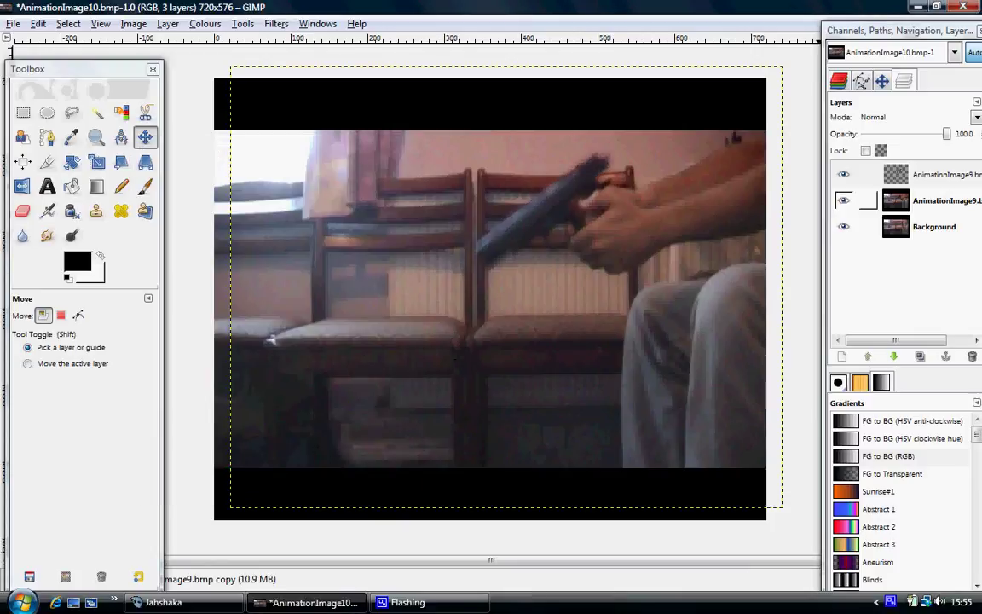
Step: On the AnimationImage9.bmp layer, trace a closed path around the gun's protruding front end and convert it to a selection
left_click(883, 81)
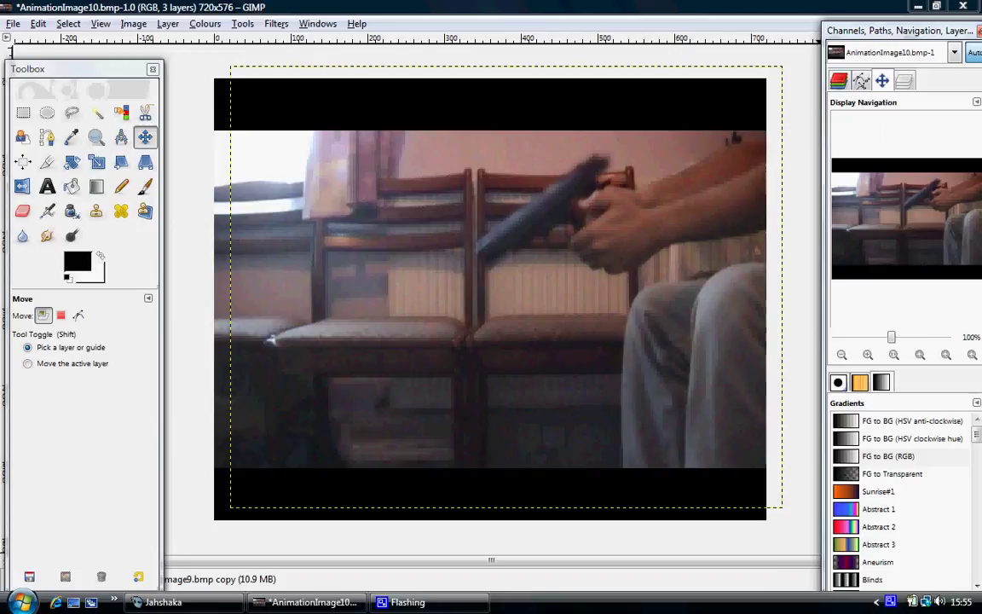
left_click_drag(891, 337, 918, 337)
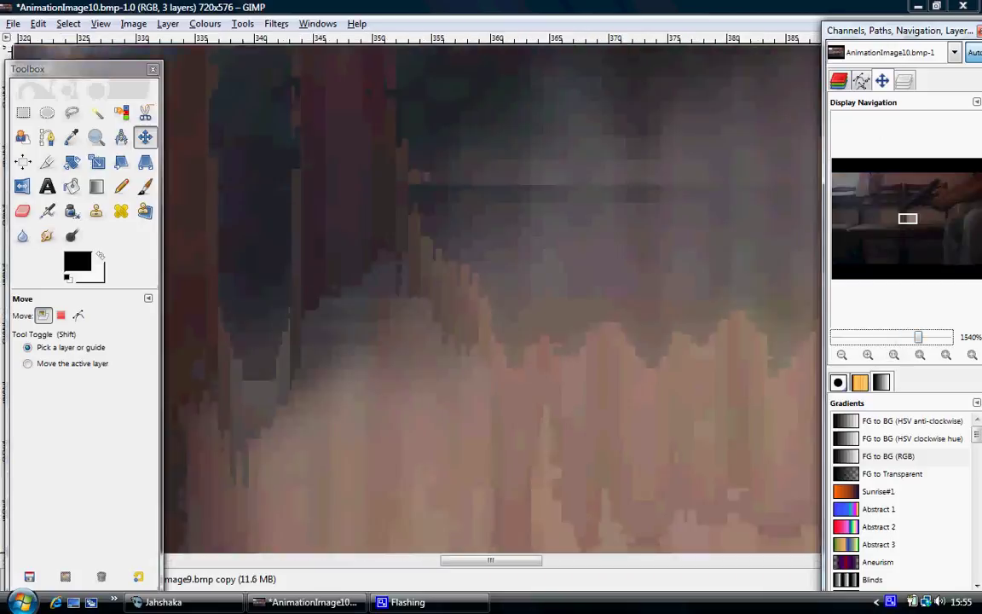
left_click_drag(908, 219, 909, 204)
mouse_move(918, 337)
left_mouse_down()
mouse_move(891, 337)
mouse_move(904, 336)
left_mouse_up()
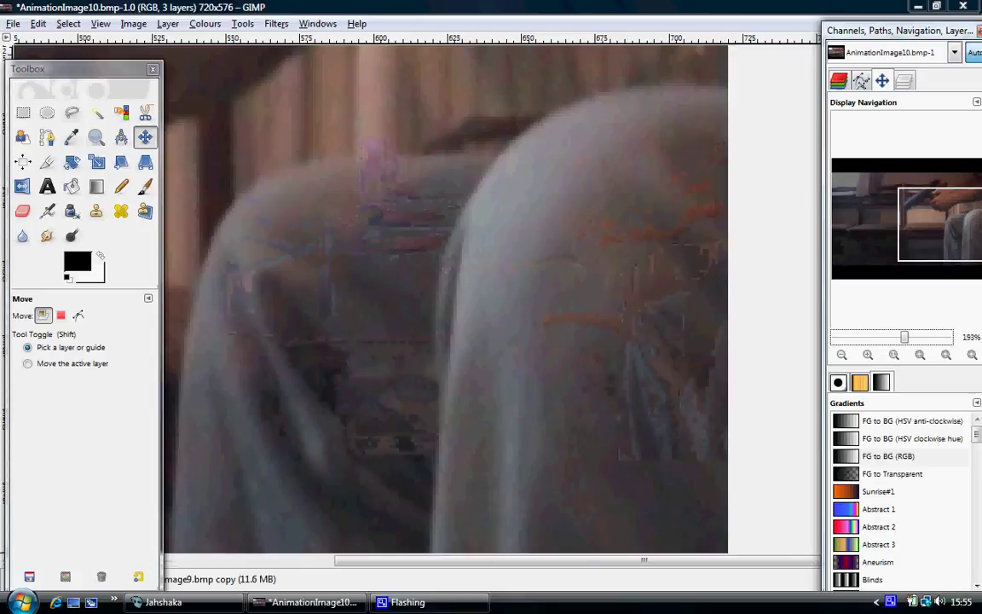
left_click_drag(955, 223, 900, 208)
left_click(905, 80)
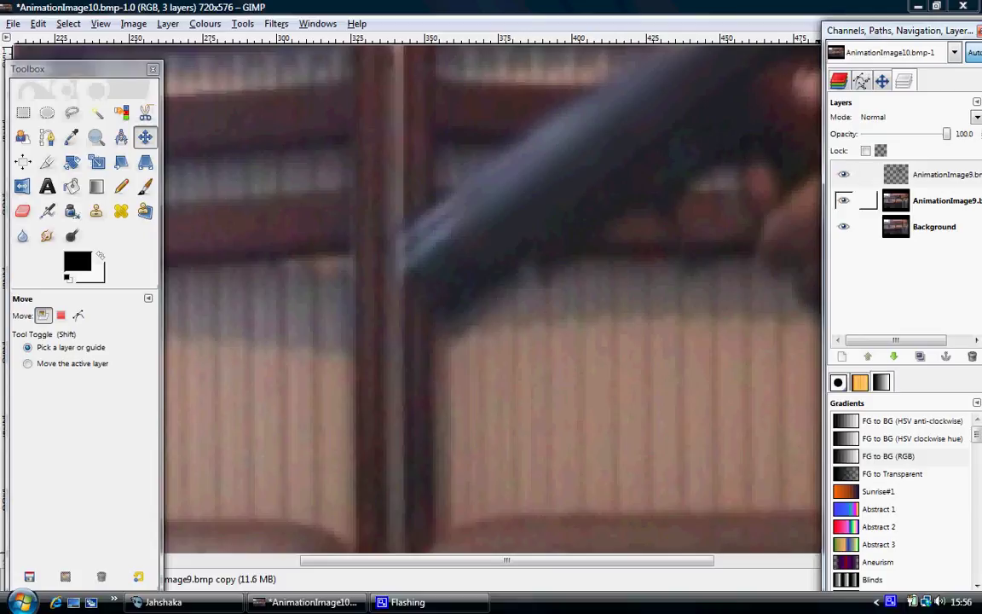
left_click(935, 200)
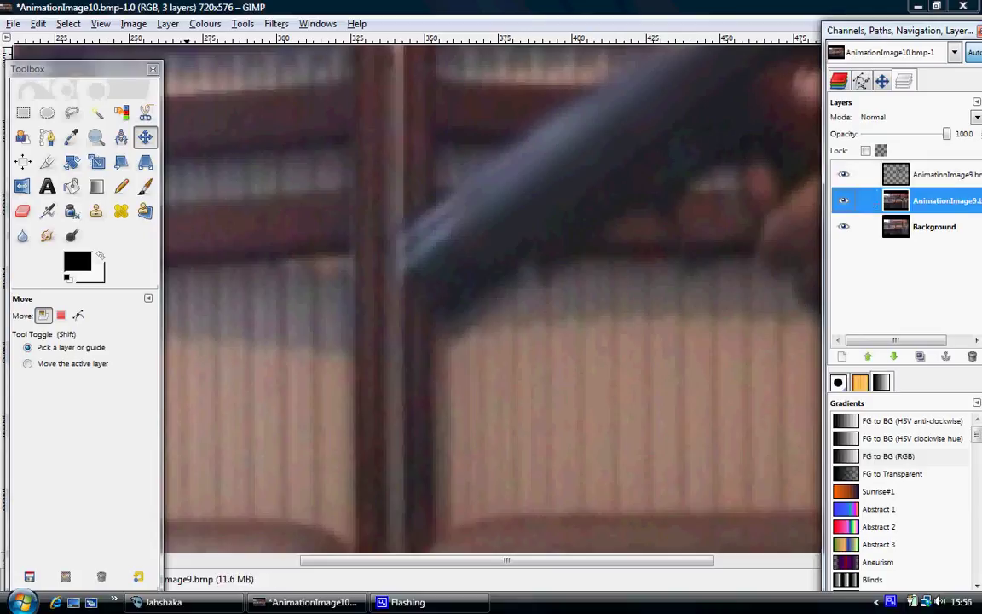
left_click(47, 136)
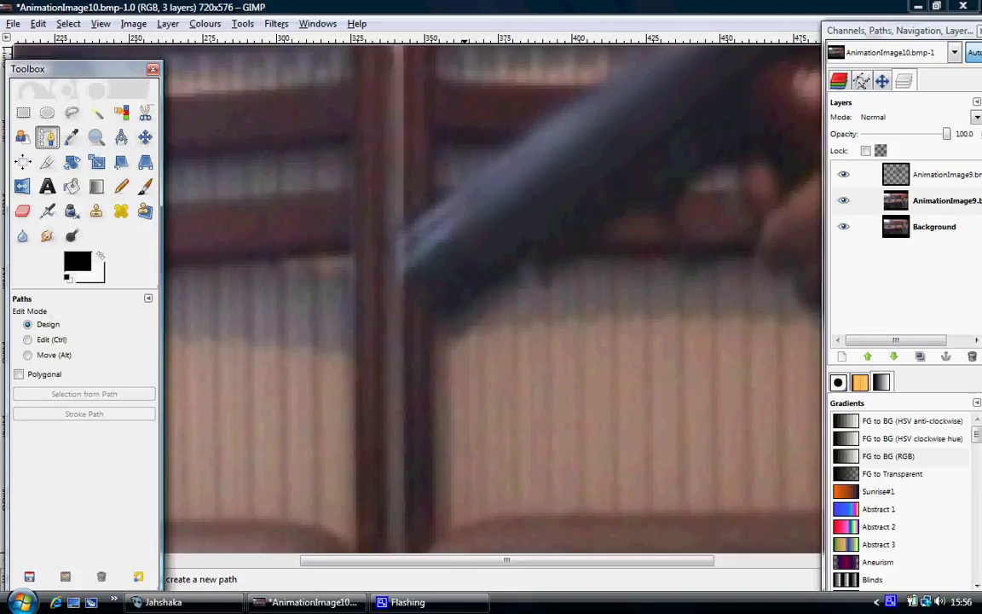
left_click(463, 188)
left_click(399, 234)
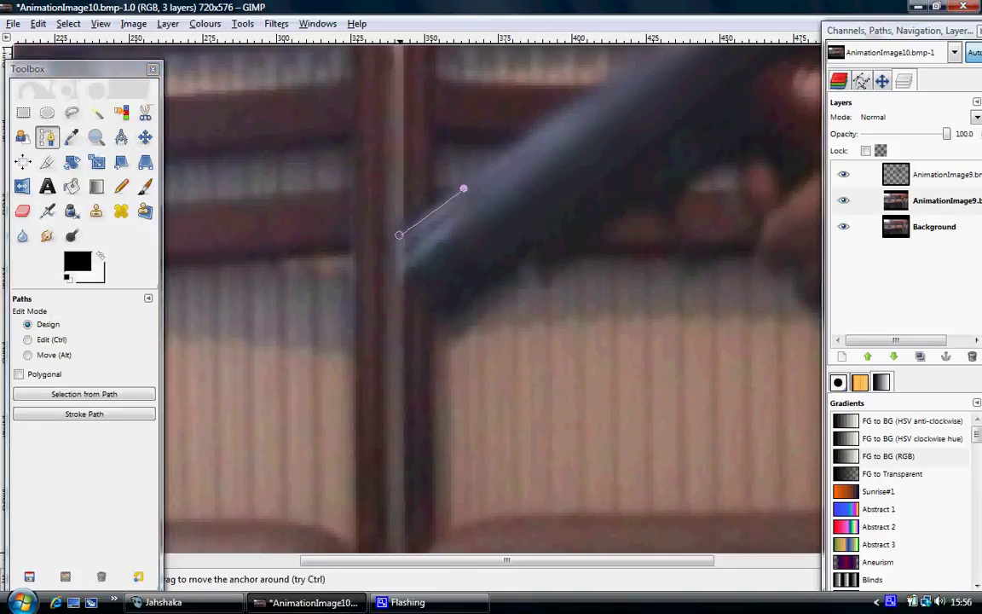
left_click(398, 275)
left_click(431, 309)
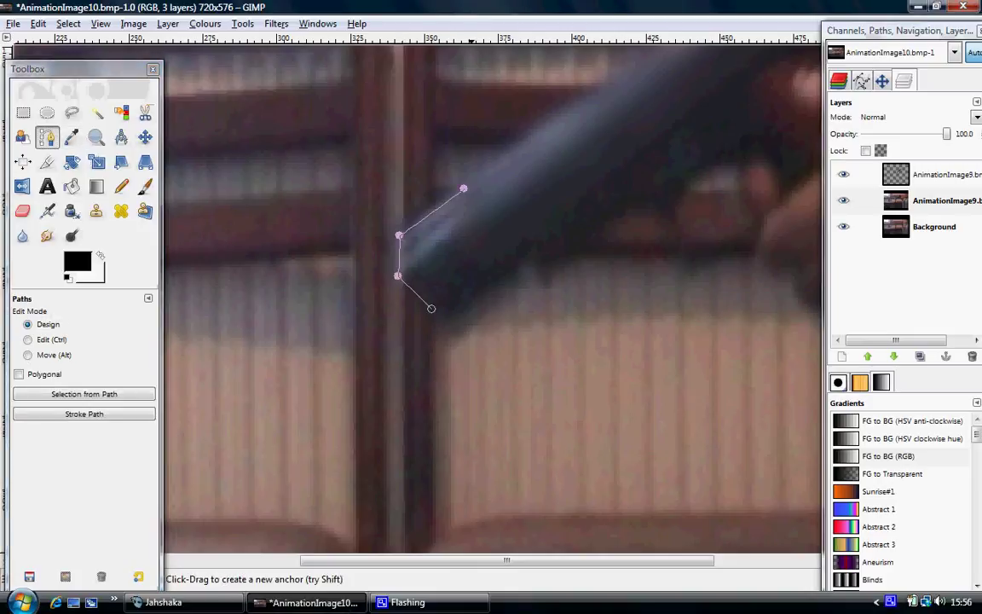
left_click(518, 248)
left_click(471, 221)
left_click(463, 188, "ctrl")
left_click(83, 394)
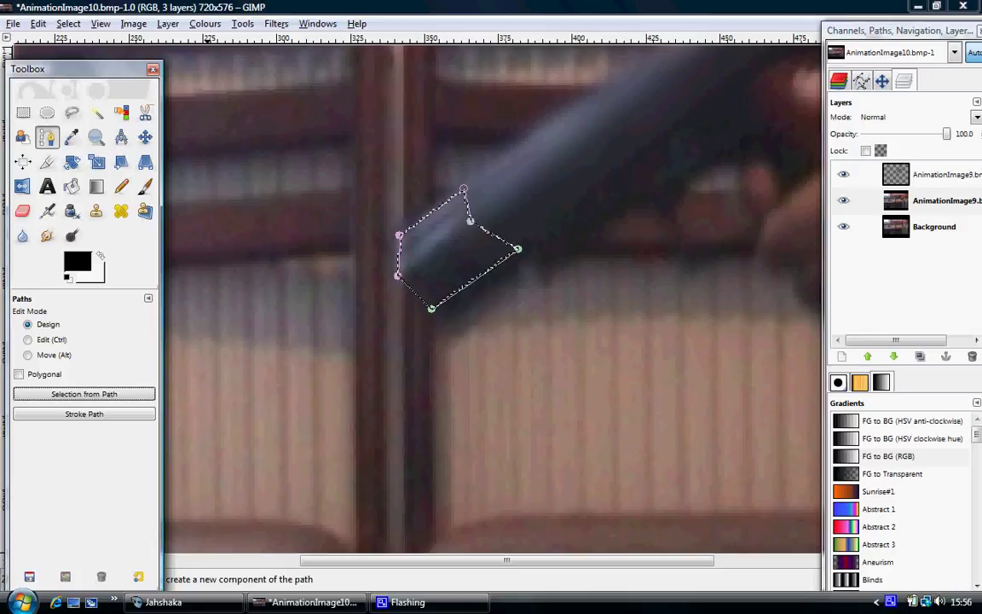
Step: Add an alpha channel to the AnimationImage9.bmp layer, delete the selected front end of the gun and clear the selection
left_click(168, 23)
mouse_move(203, 174)
left_click(396, 175)
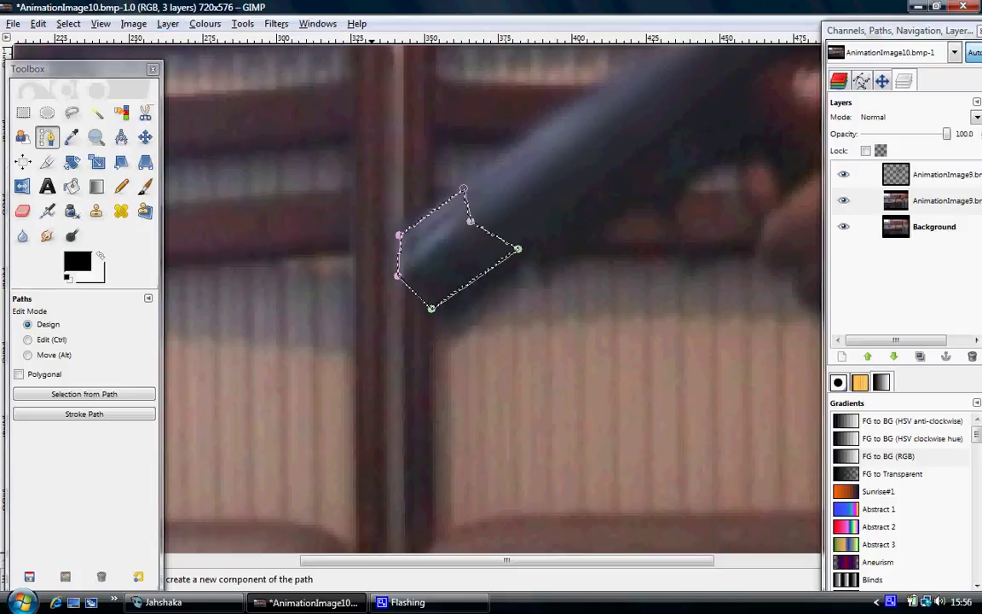
left_click(68, 24)
left_click(60, 57)
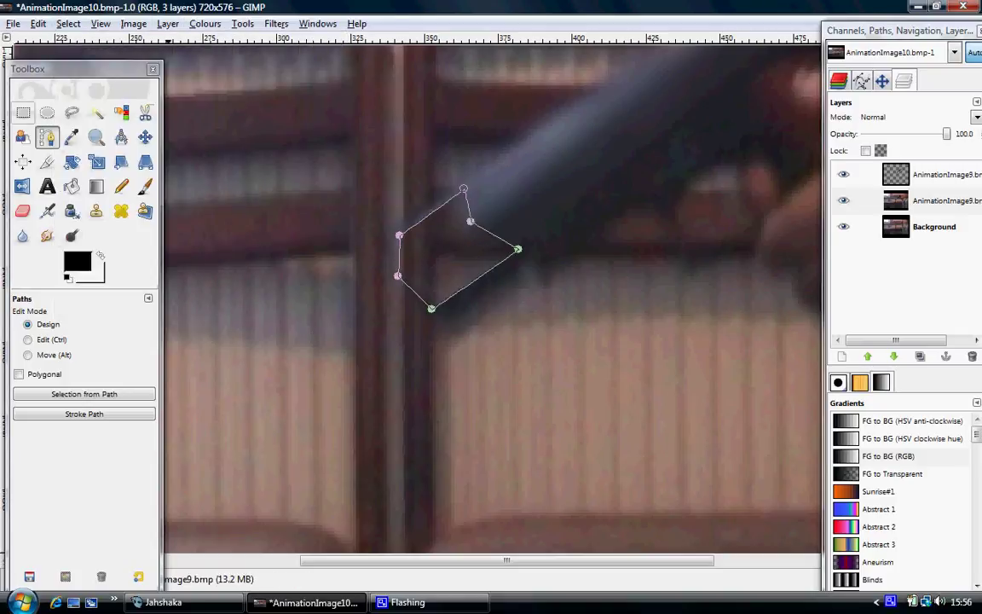
key("r")
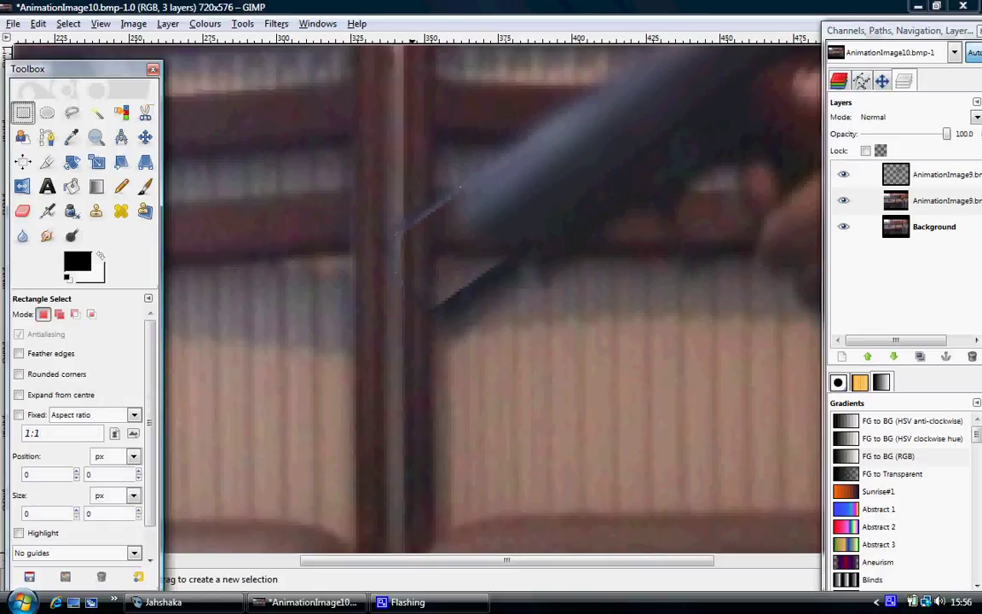
Step: Erase the leftover edge fragments of the gun's front end around the chair post with the Circle (11) brush
left_click(22, 210)
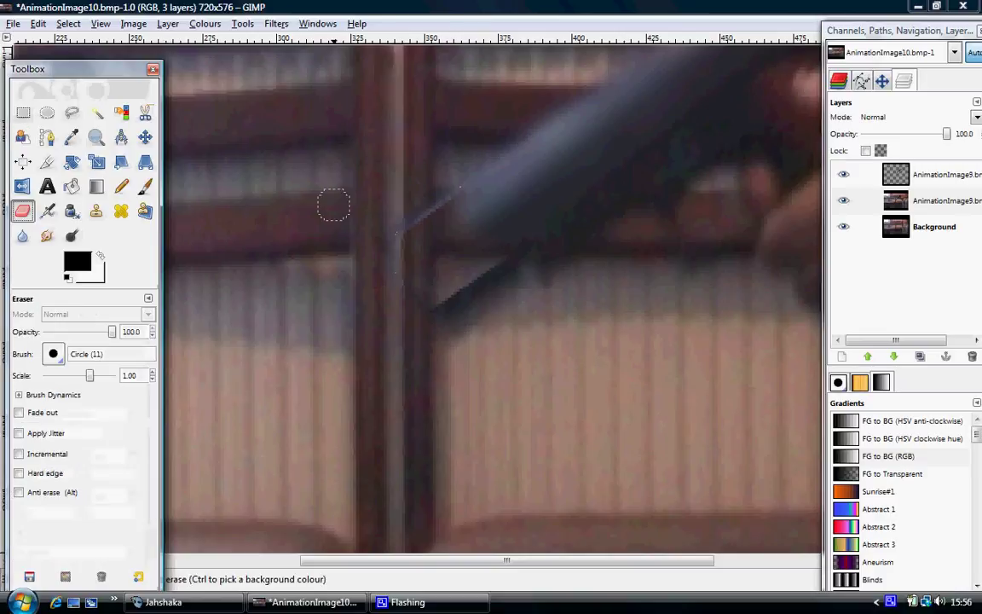
mouse_move(433, 209)
left_mouse_down()
mouse_move(407, 231)
mouse_move(405, 292)
mouse_move(421, 302)
left_mouse_up()
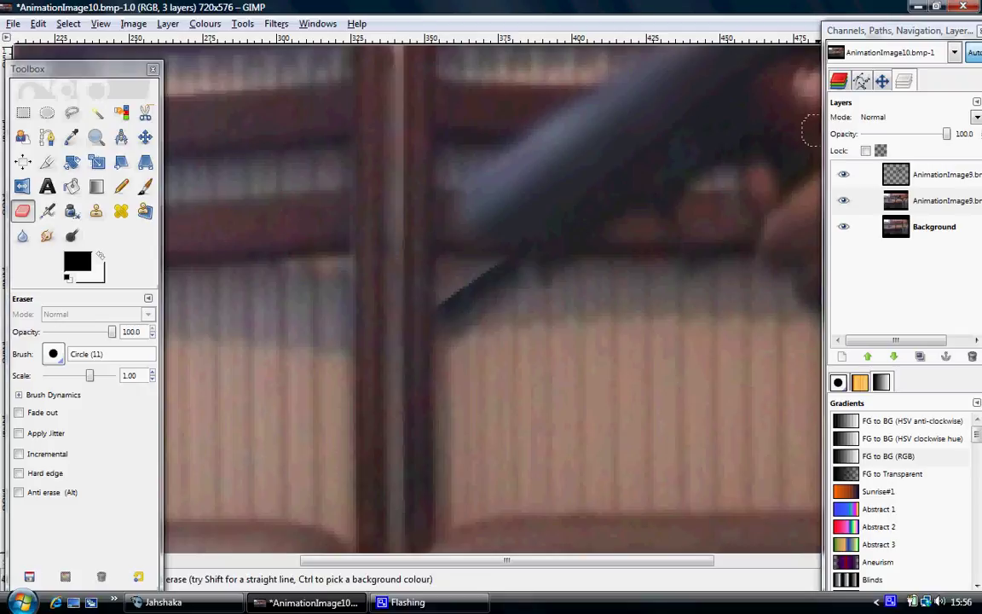
left_click(882, 80)
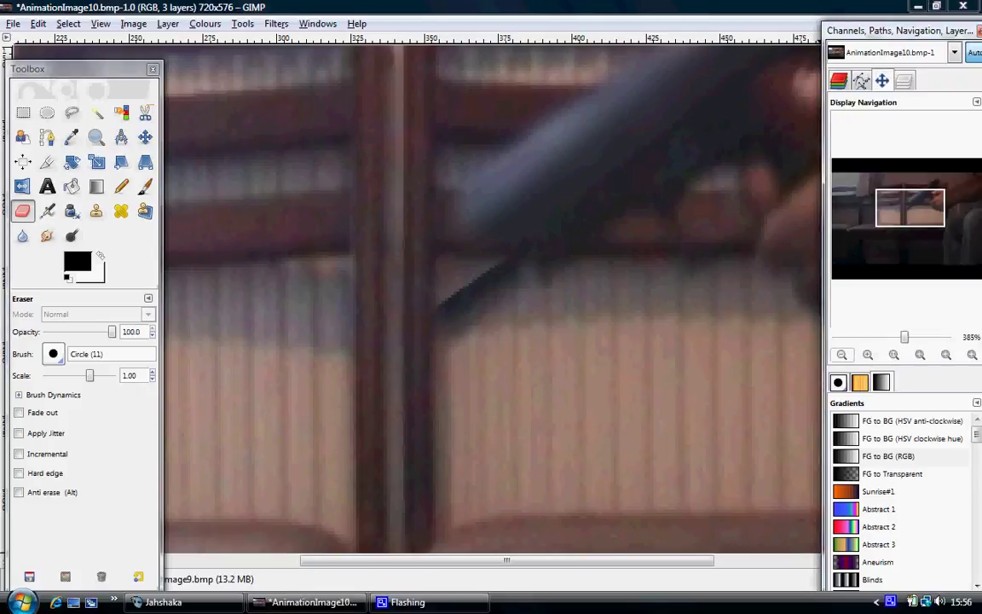
left_click(841, 355)
left_click(841, 355)
left_click(842, 354)
left_click(841, 355)
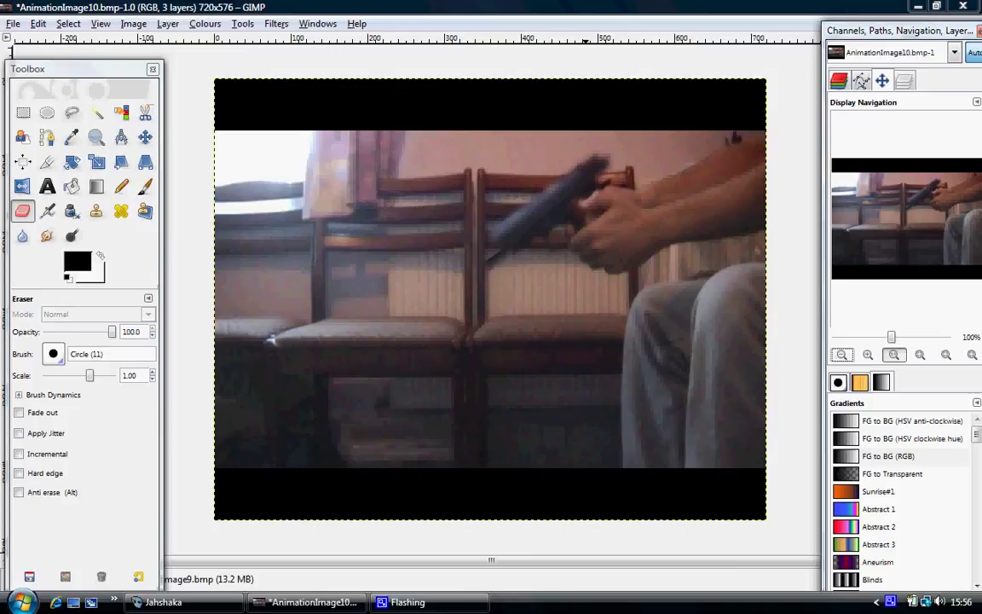
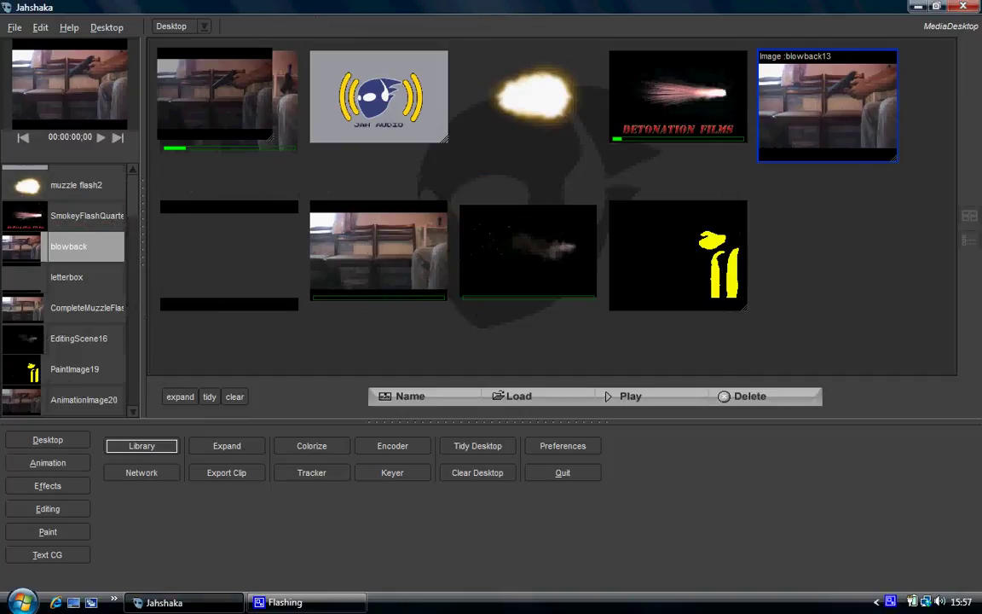
Step: Open Jahshaka's Animation module and add a new plain layer to the muzzle flash scene
key("alt+a")
left_click(173, 454)
left_click(195, 488)
left_click(174, 488)
left_click(121, 440)
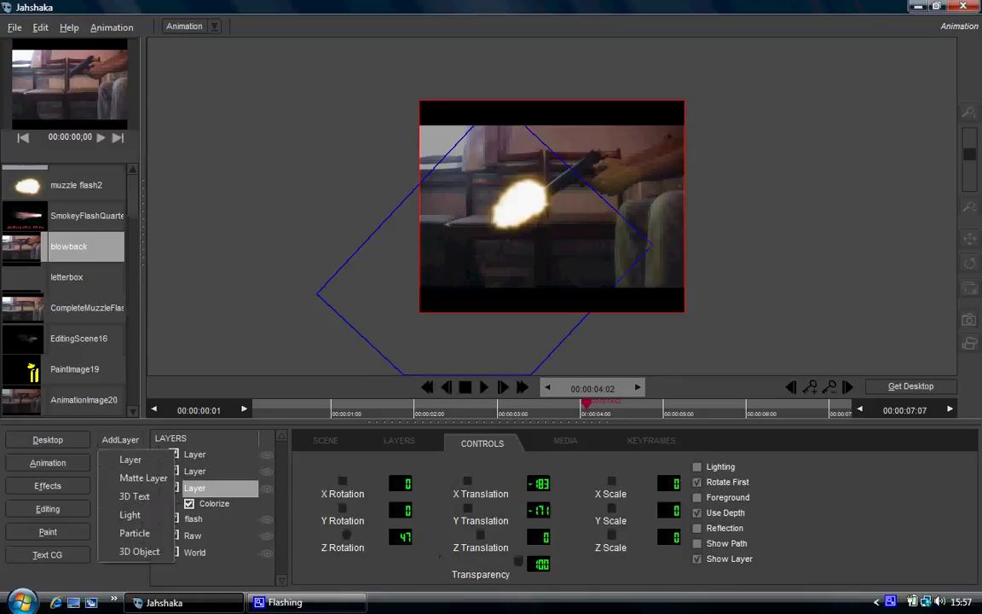
left_click(120, 412)
left_click(195, 488)
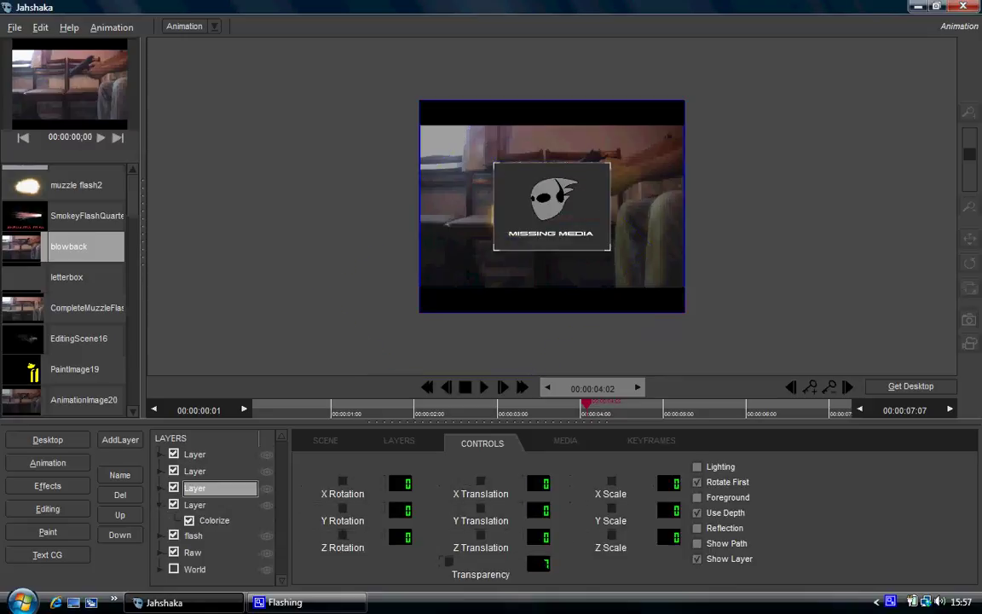
Step: Rename the layer that carries the Colorize effect as Smoke
left_click(194, 505)
left_click(120, 474)
double_click(120, 503)
key("BackSpace")
type("S")
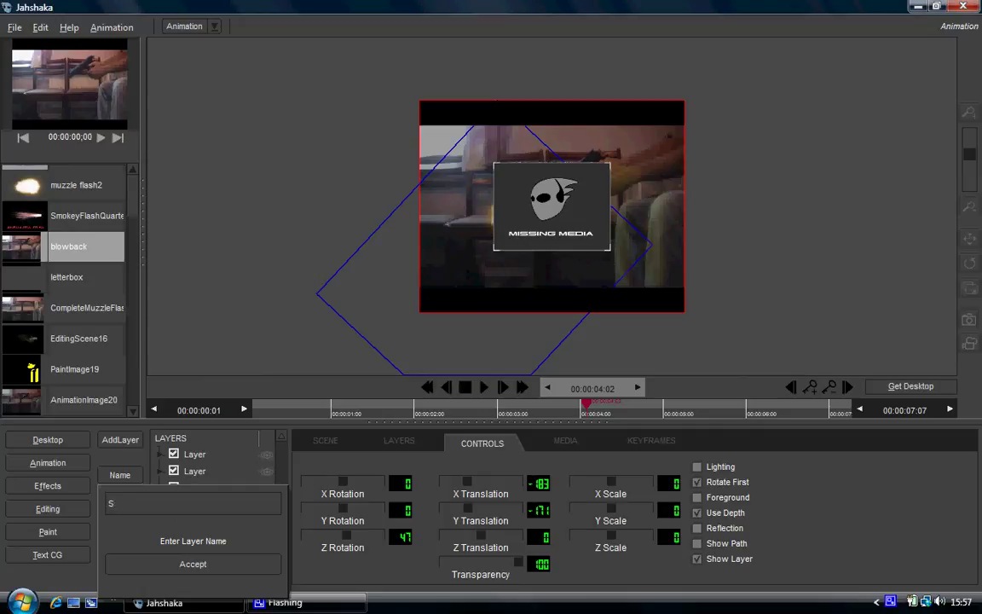
type("moke")
key("Return")
Step: Rename the unnamed layer directly above Smoke as Environ
left_click(219, 488)
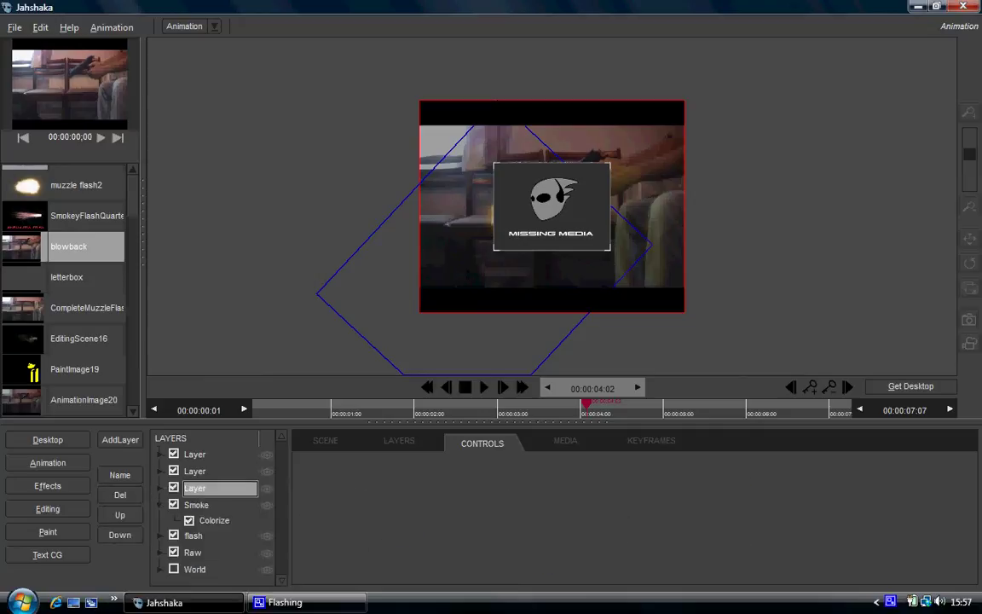
left_click(219, 504)
left_click(218, 488)
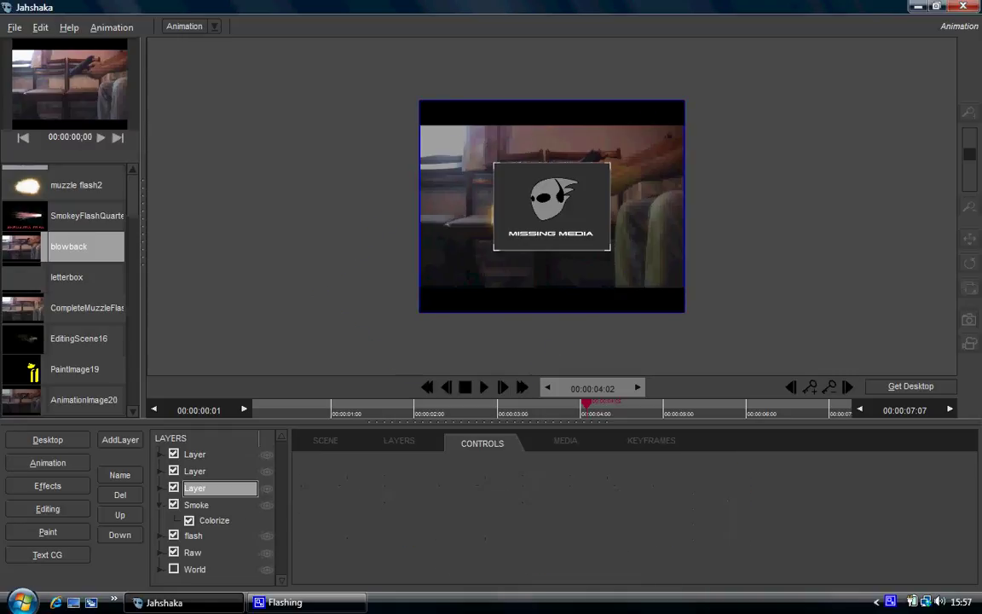
left_click(119, 474)
left_click_drag(131, 503, 104, 503)
type("Env")
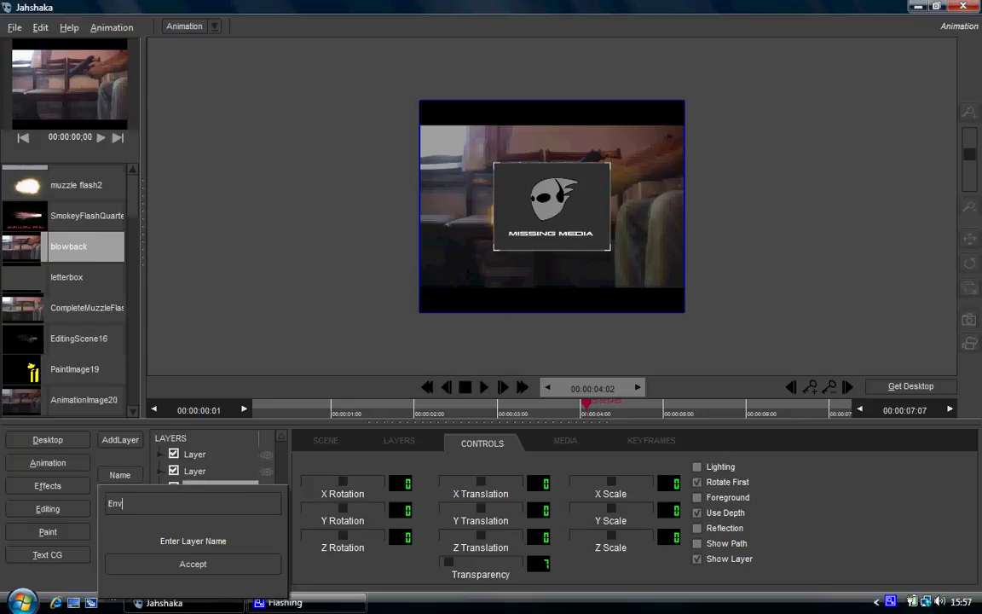
type("iron")
key("Return")
Step: Rename the unnamed layer directly above Environ as Letterbox
left_click(196, 470)
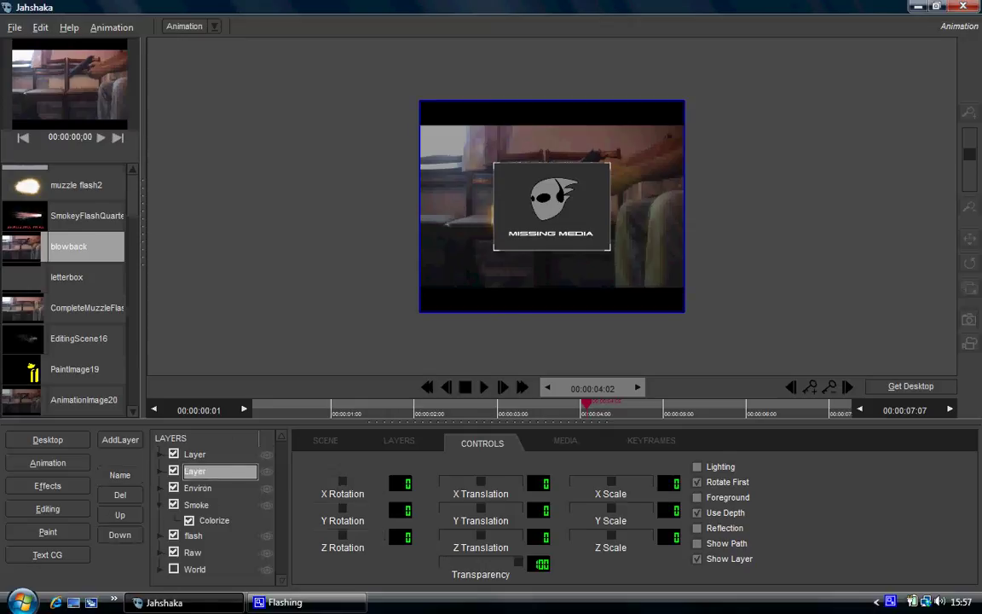
left_click(120, 474)
key("BackSpace")
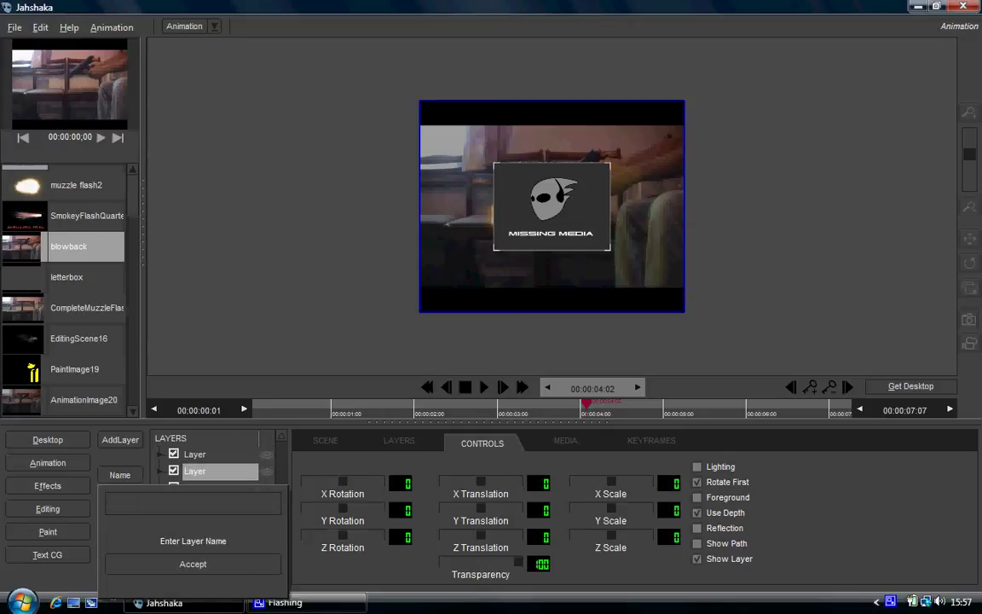
type("Letterbox")
key("Return")
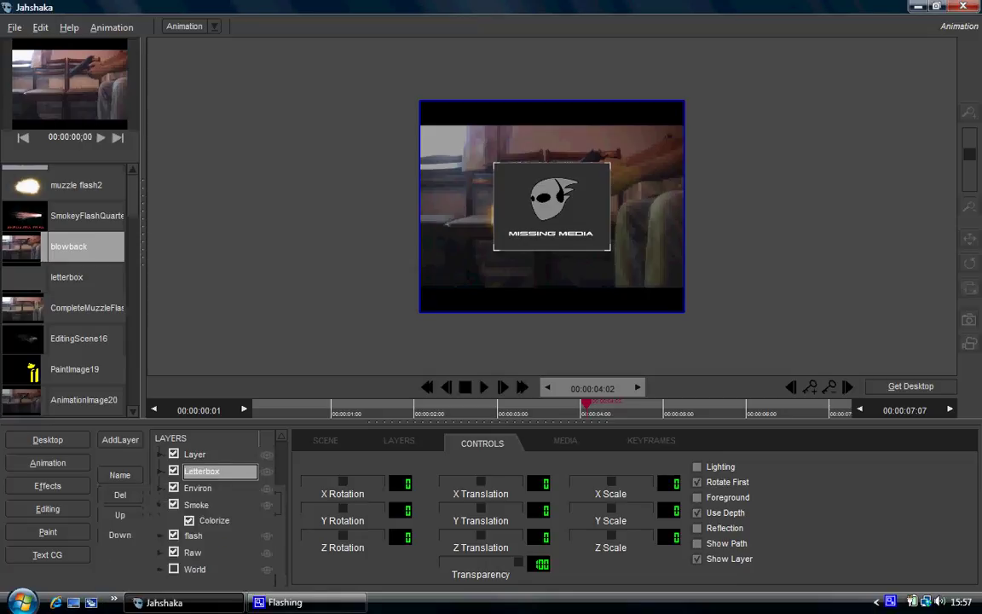
Step: Rename the newly added layer with the missing media placeholder as blowback
left_click(119, 474)
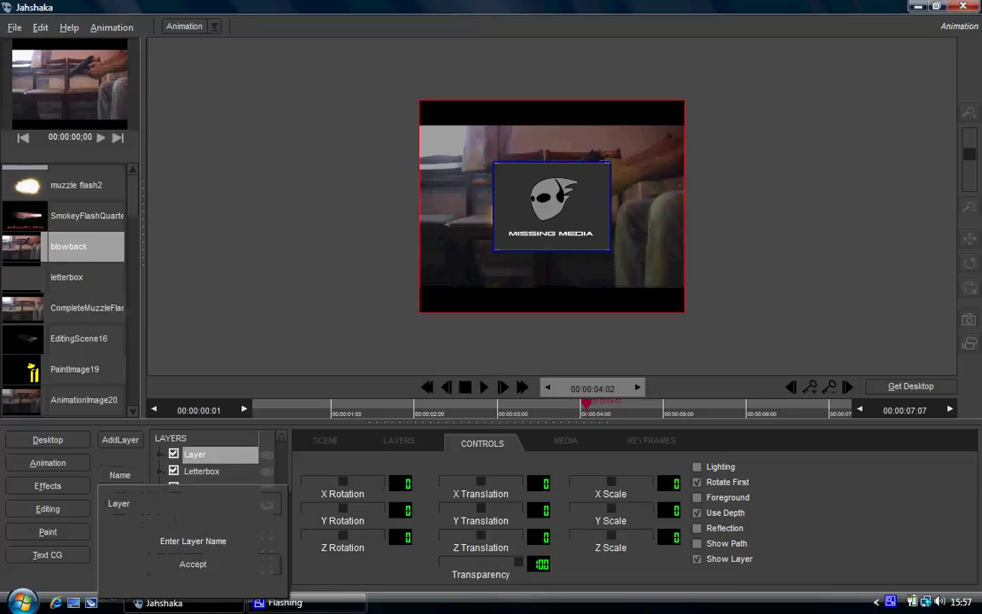
key("Return")
left_click(120, 440)
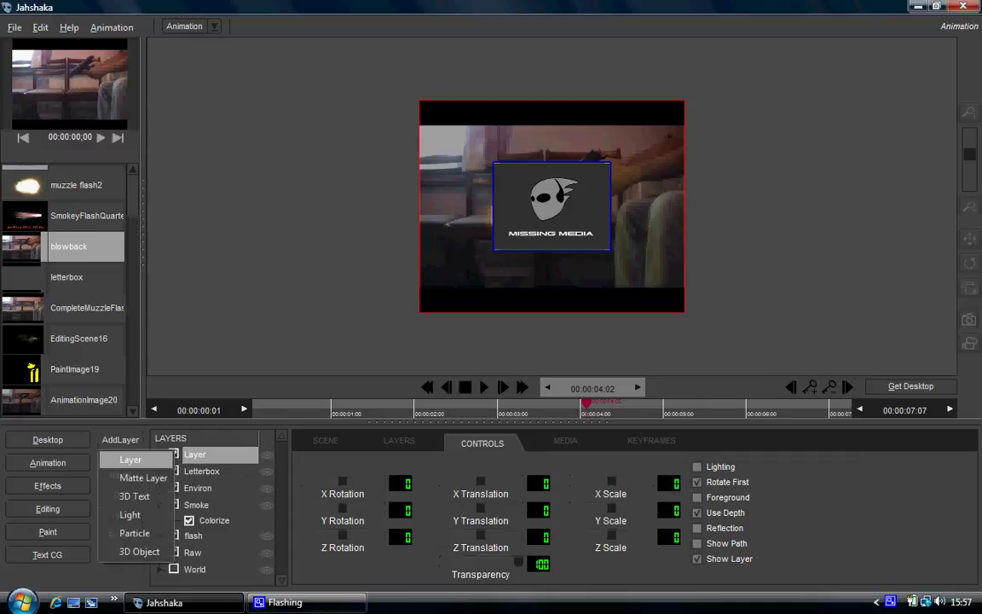
left_click(128, 478)
left_click(119, 474)
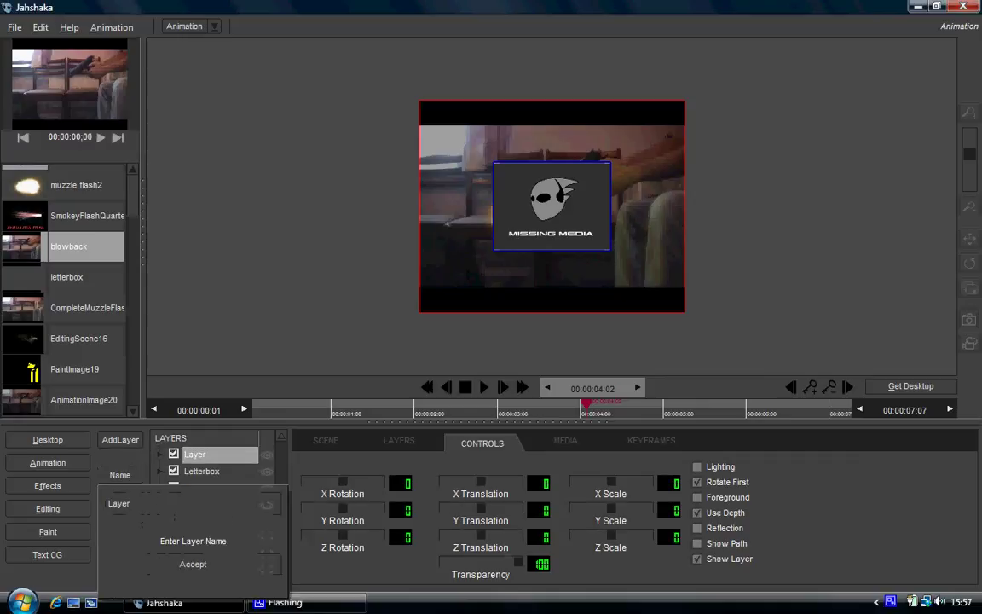
type("blo")
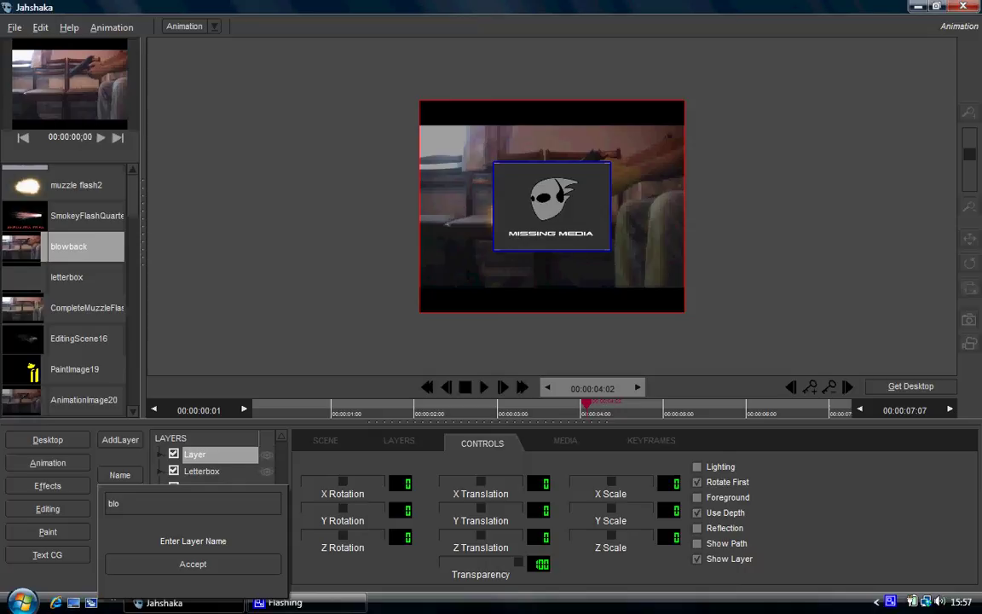
type("wback")
left_click(192, 564)
Step: Move the Letterbox layer above the blowback layer and load the blowback image into the blowback layer
left_click(202, 470)
left_click(120, 515)
left_click(203, 471)
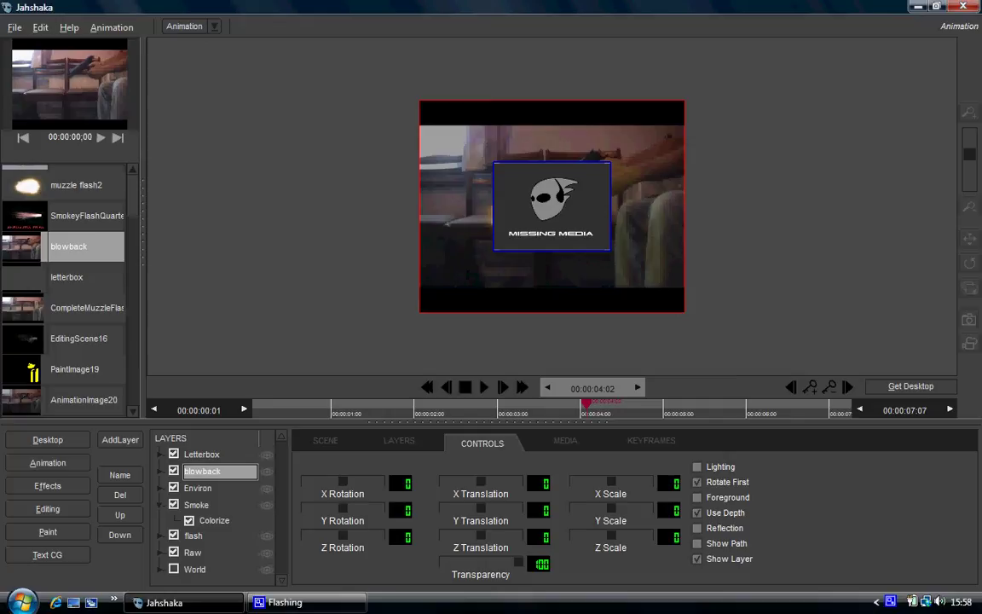
double_click(68, 246)
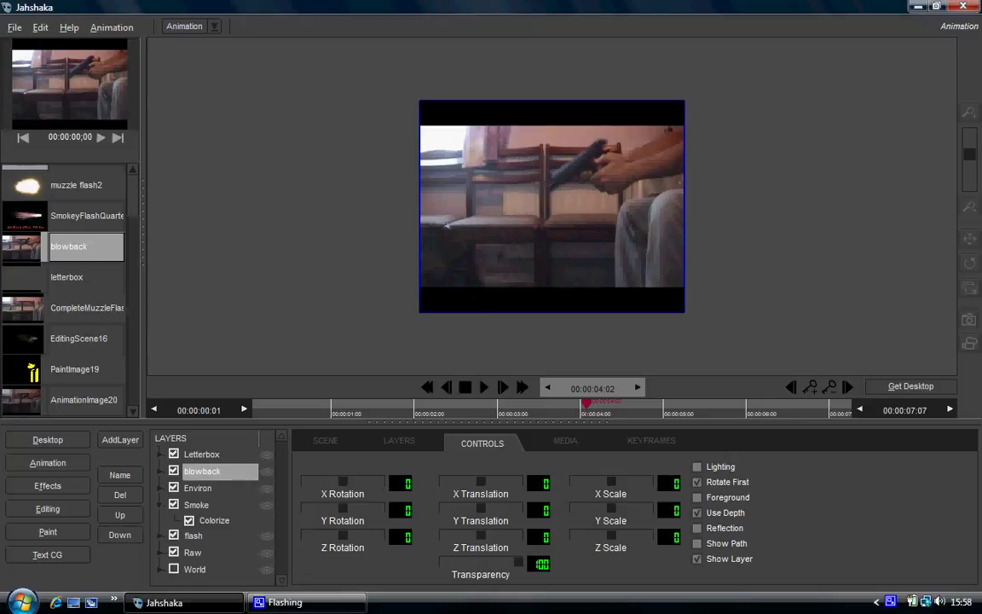
Step: Move the blowback layer down the layer stack so it sits below flash and directly above Raw
left_click(120, 534)
left_click(120, 534)
left_click(119, 534)
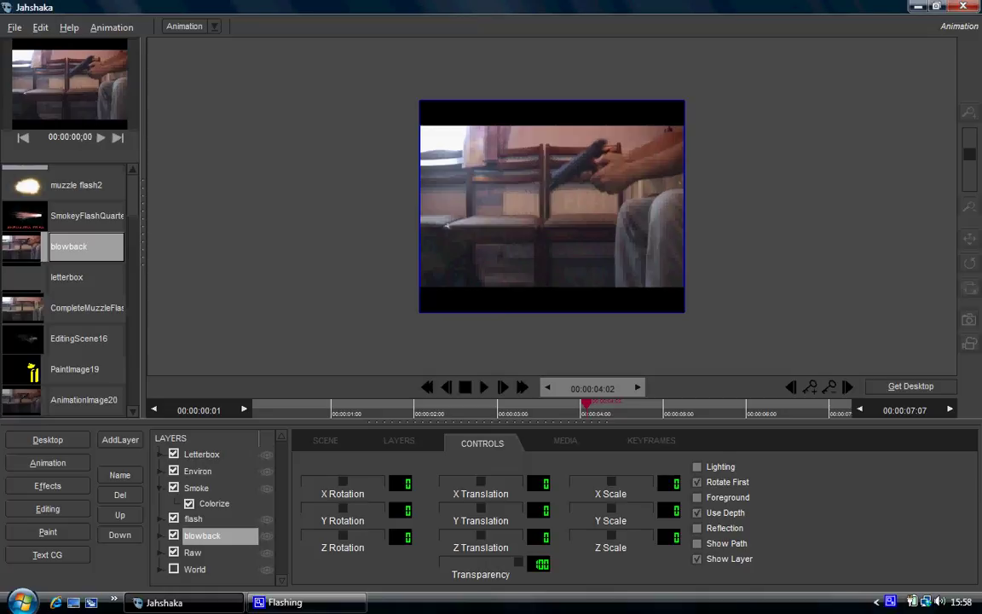
Step: Add a keyframe to the Letterbox layer at frame 00:00:04:01 with transparency 0
left_click(202, 453)
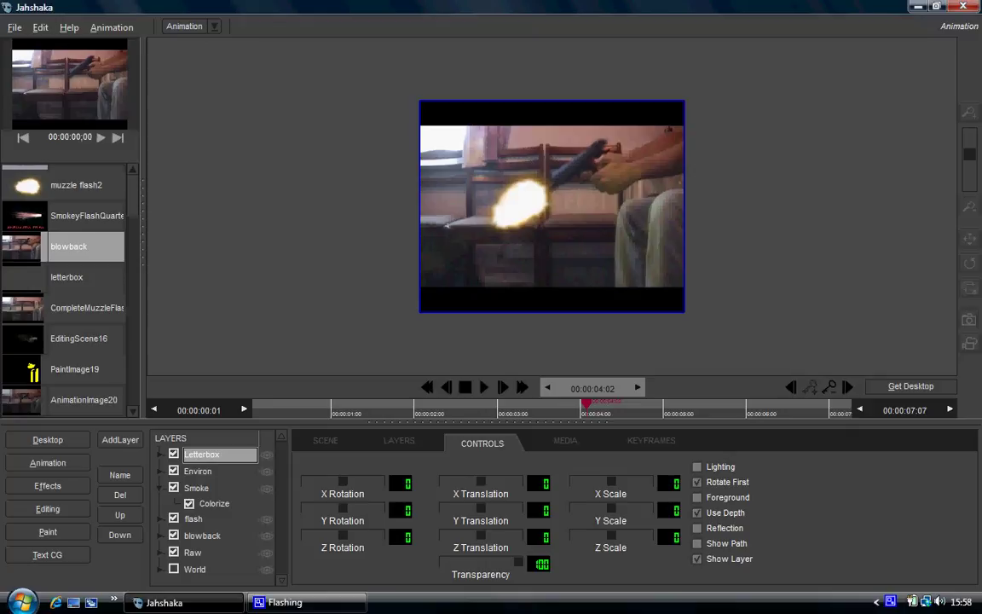
left_click(447, 387)
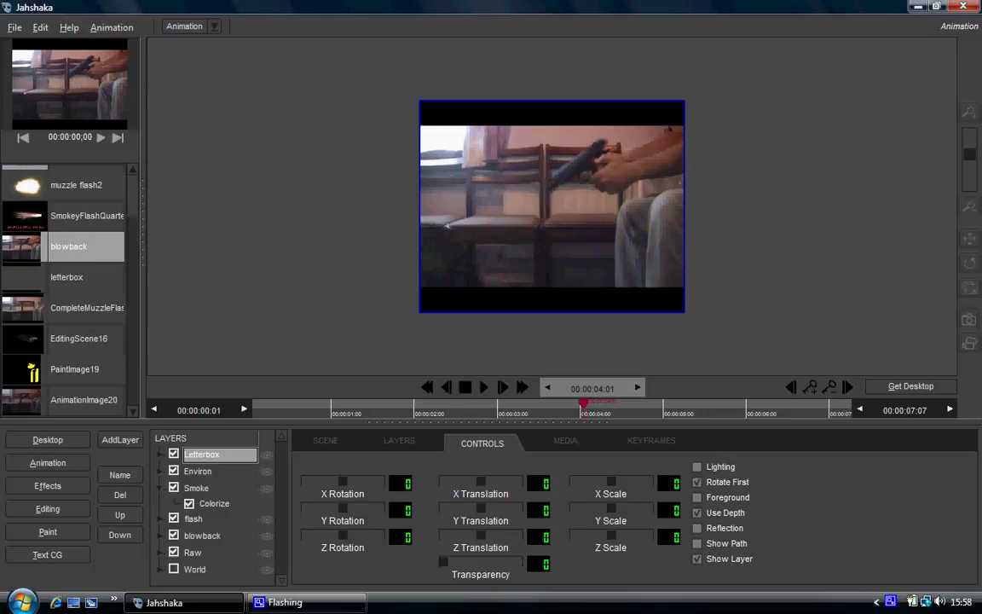
left_click(810, 386)
Step: Step back and forth through the frames around 00:00:04:02 to check the muzzle flash, smoke and blowback timing
left_click(503, 388)
key("Right")
key("Right")
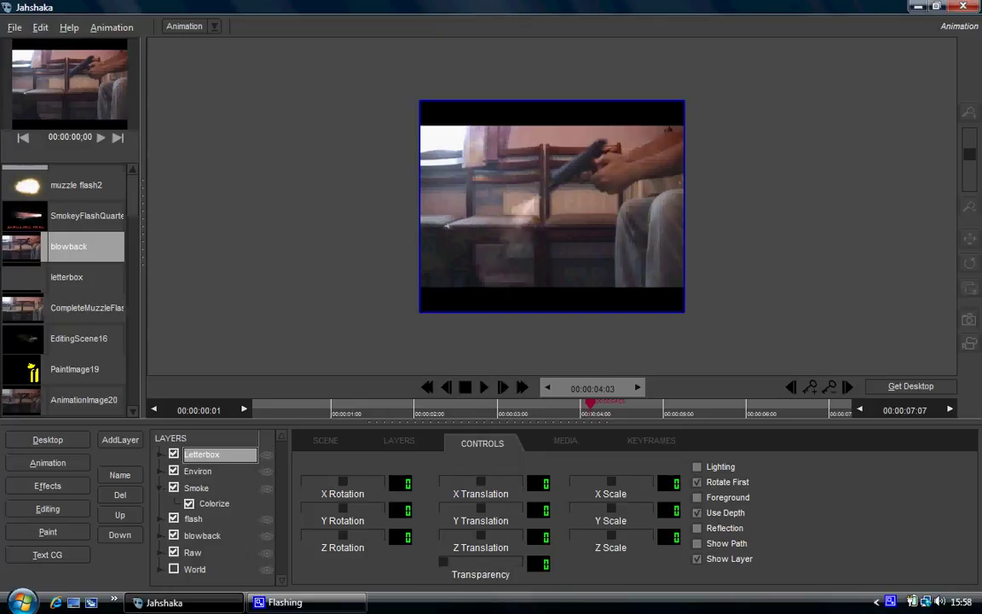
mouse_move(590, 403)
left_mouse_down()
mouse_move(574, 404)
mouse_move(587, 403)
left_mouse_up()
key("Right")
key("Right")
key("Right")
key("Right")
key("Right")
key("Left")
key("Left")
key("Left")
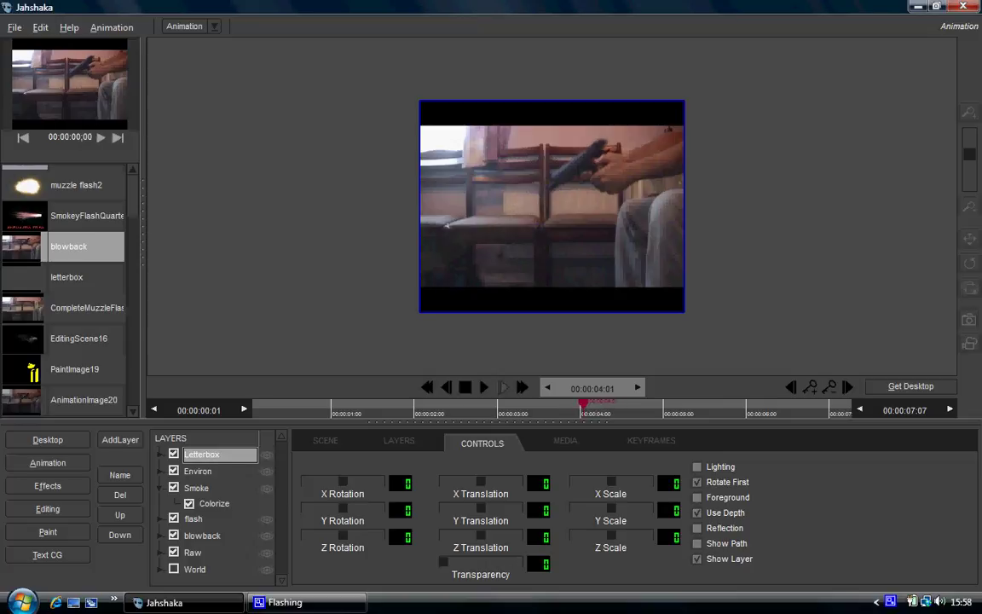
key("Right")
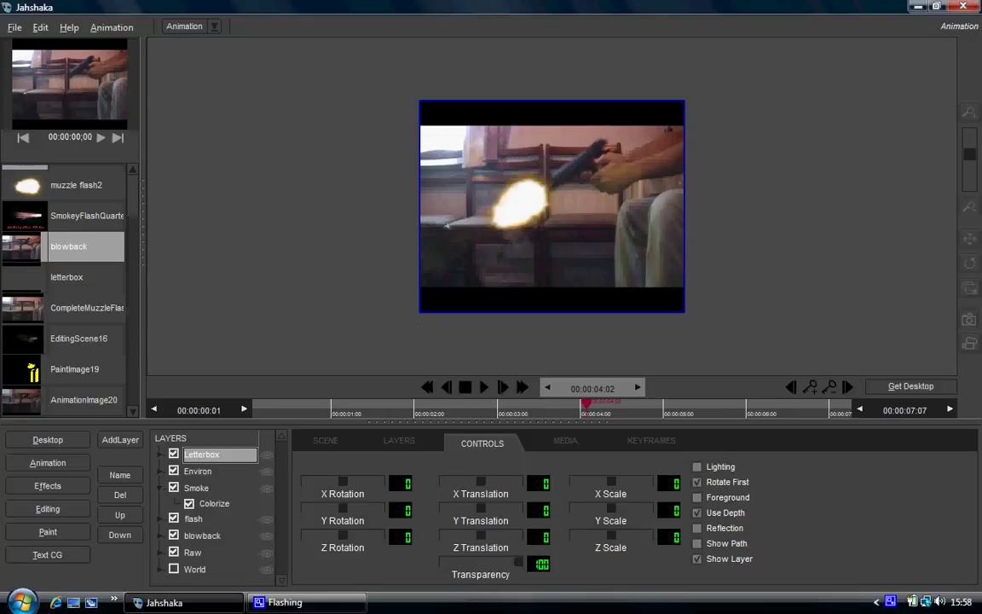
key("Left")
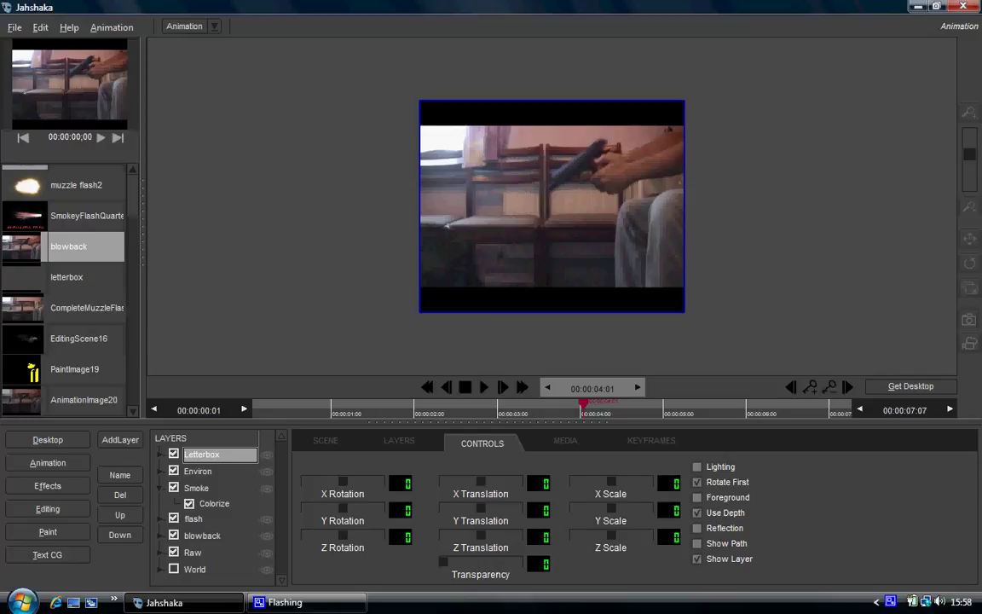
key("Right")
key("Right")
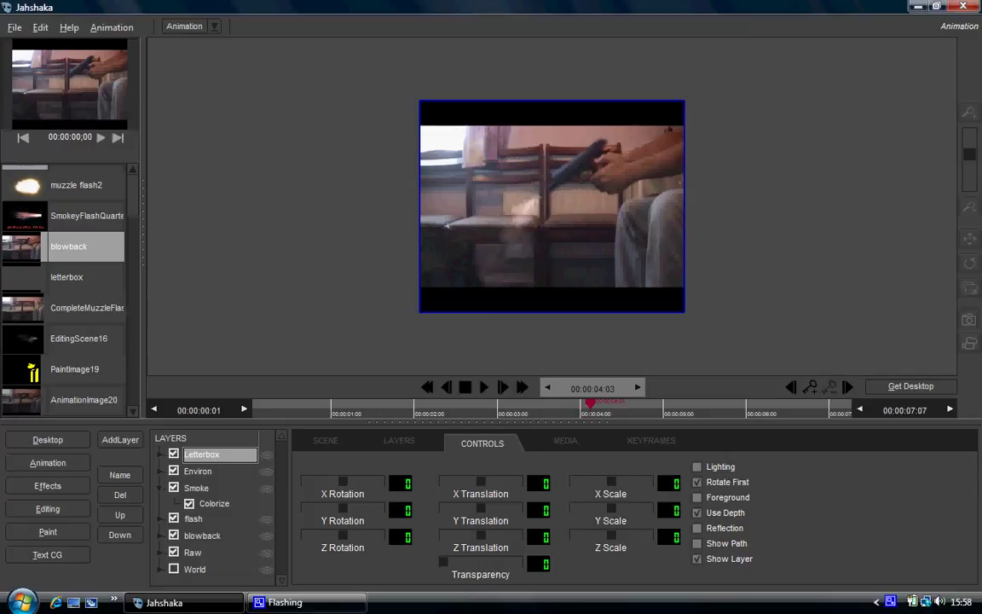
mouse_move(591, 404)
left_mouse_down()
mouse_move(566, 404)
mouse_move(600, 404)
left_mouse_up()
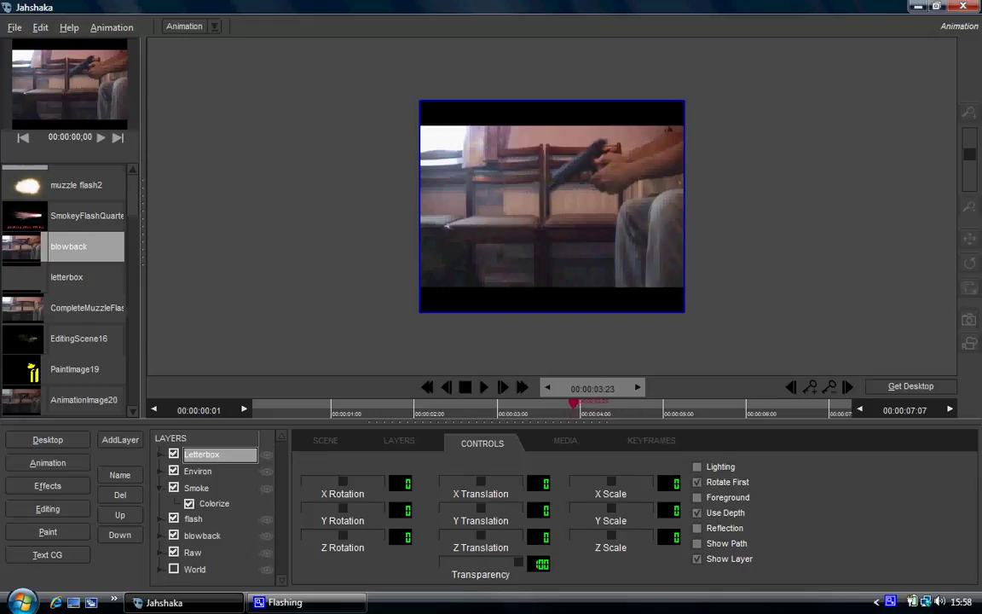
Step: Lower the blowback layer's transparency to 52 at frame 00:00:04:02 and set the Raw layer's Y Scale to 11 to match it
left_click(203, 536)
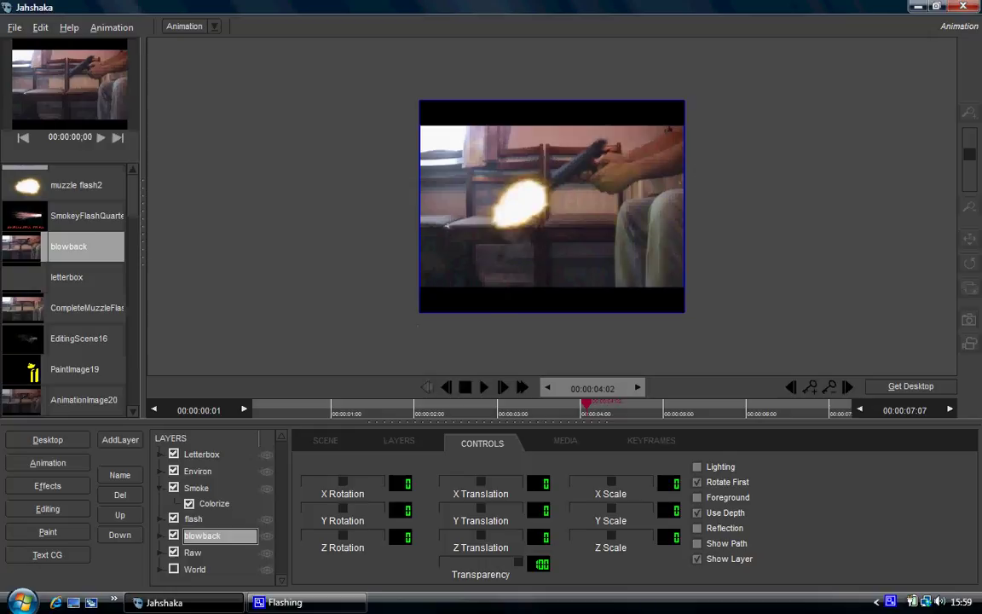
left_click_drag(518, 563, 443, 562)
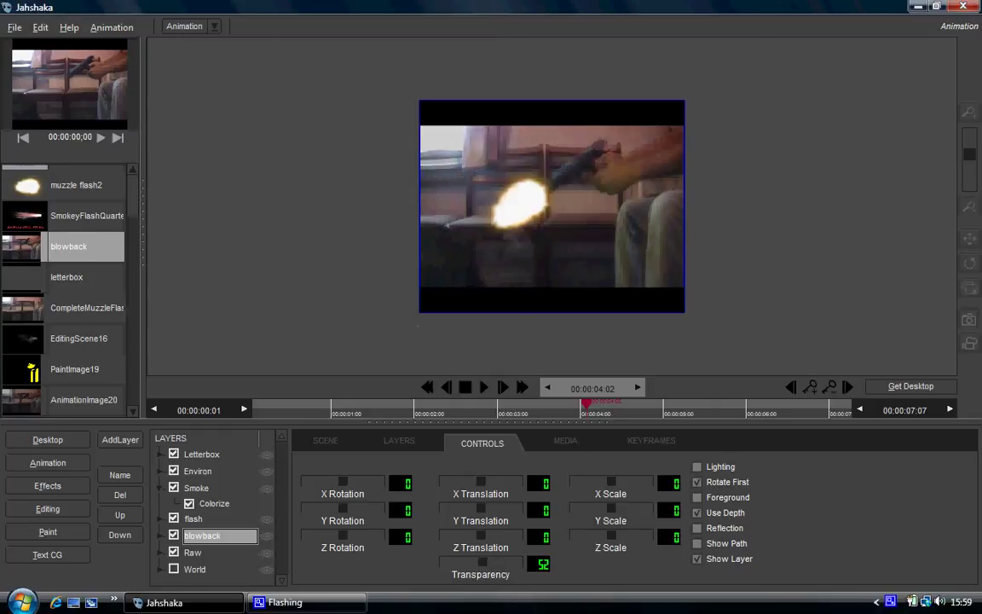
left_click(218, 553)
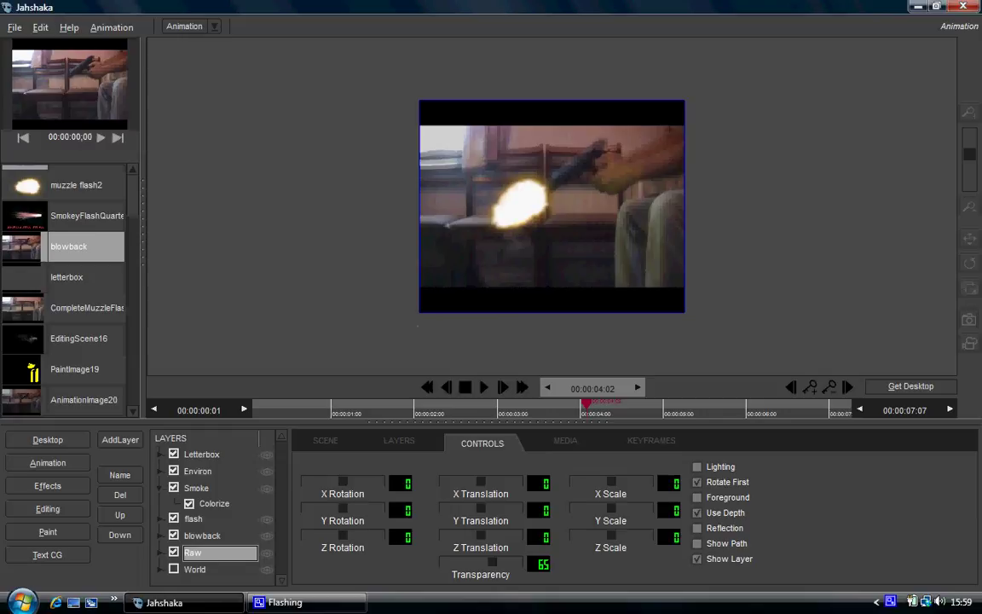
left_click_drag(670, 510, 676, 509)
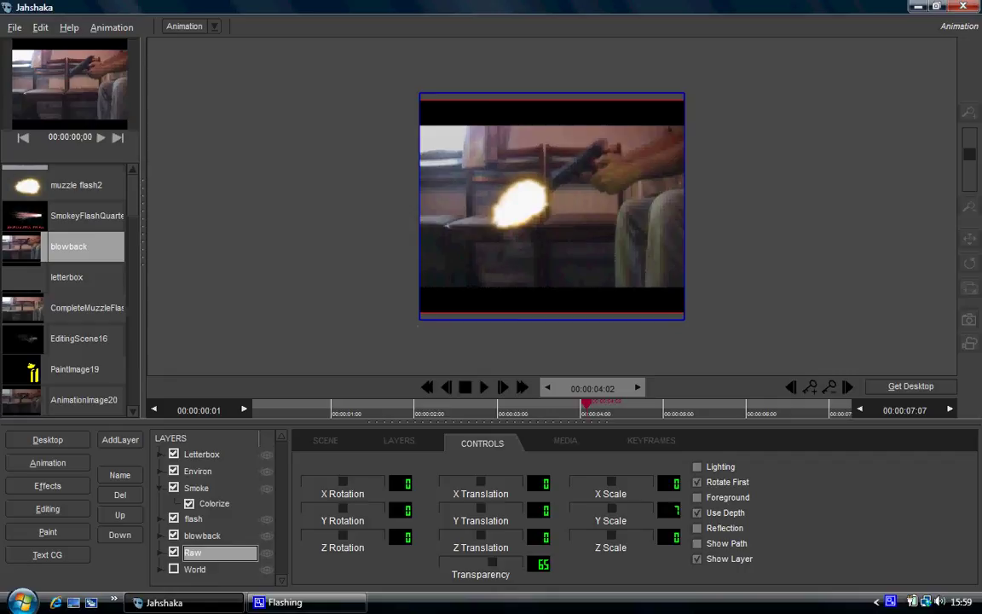
left_click_drag(676, 510, 678, 510)
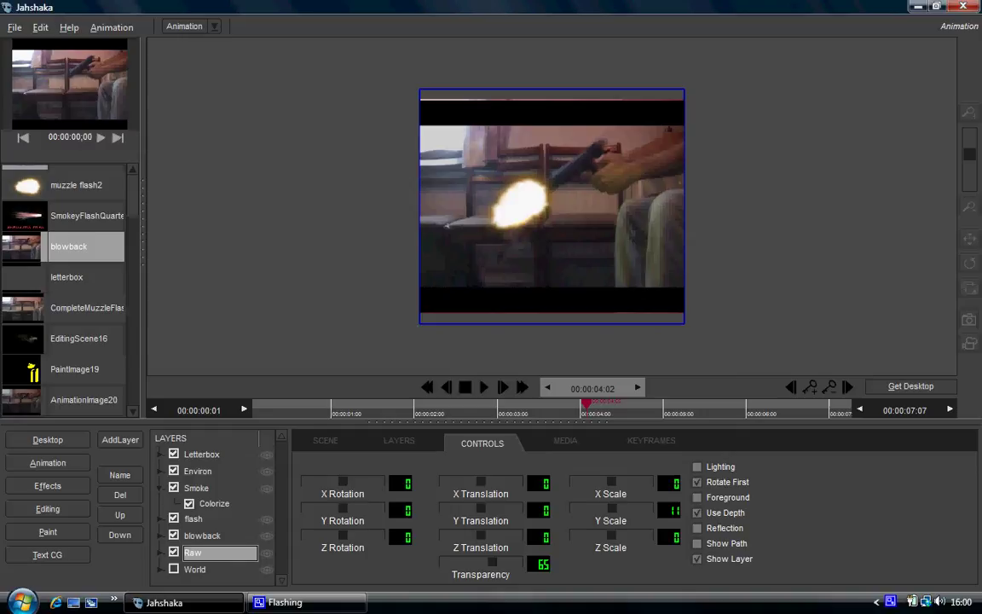
left_click(565, 441)
left_click(482, 443)
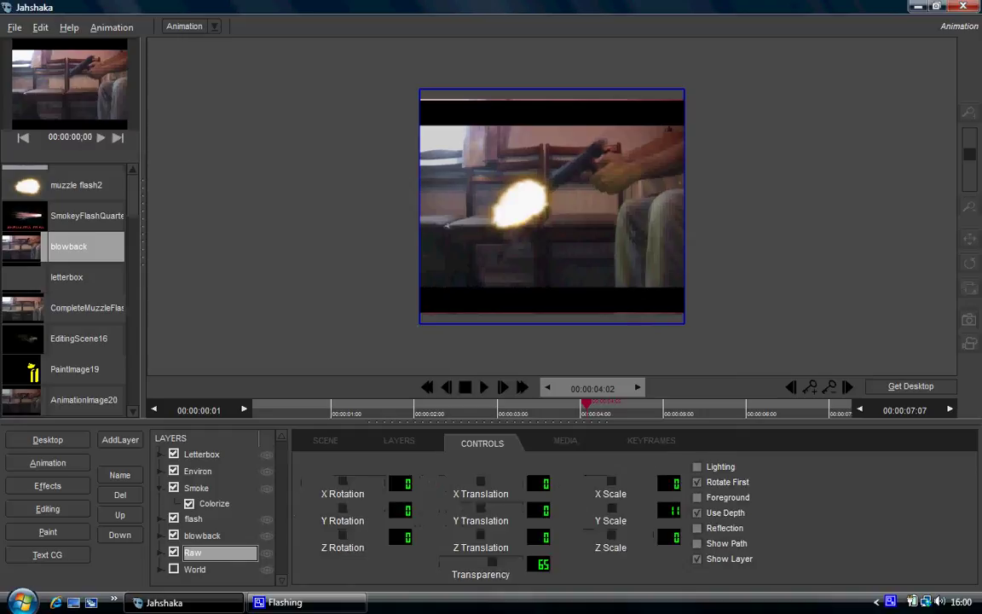
Step: Set the blowback layer's transparency to 100 at frame 00:00:04:02 and check the neighbouring frames
left_click(202, 535)
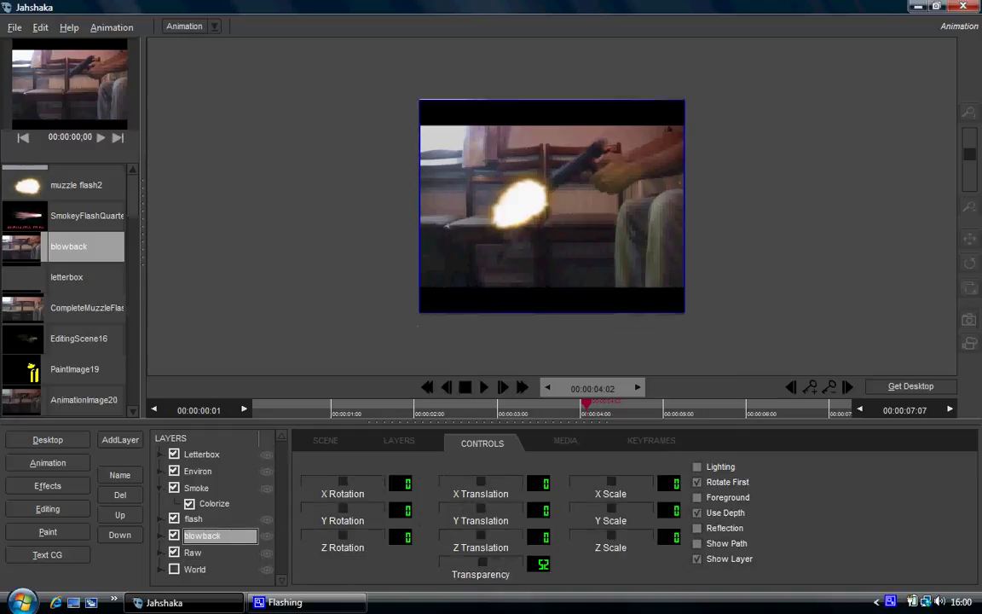
left_click_drag(481, 562, 518, 562)
mouse_move(586, 404)
left_mouse_down()
mouse_move(552, 405)
mouse_move(606, 404)
left_mouse_up()
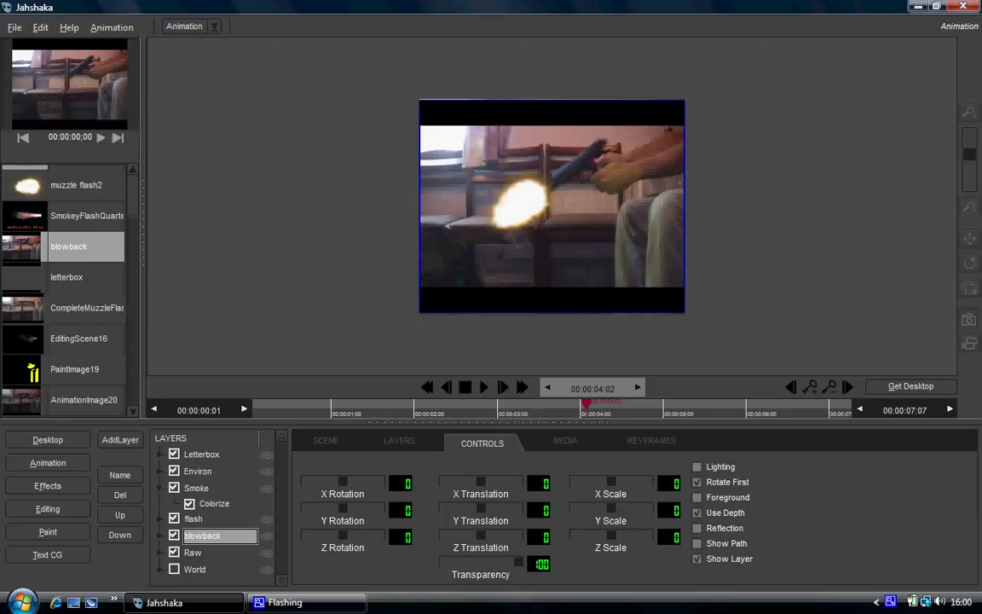
key("Left")
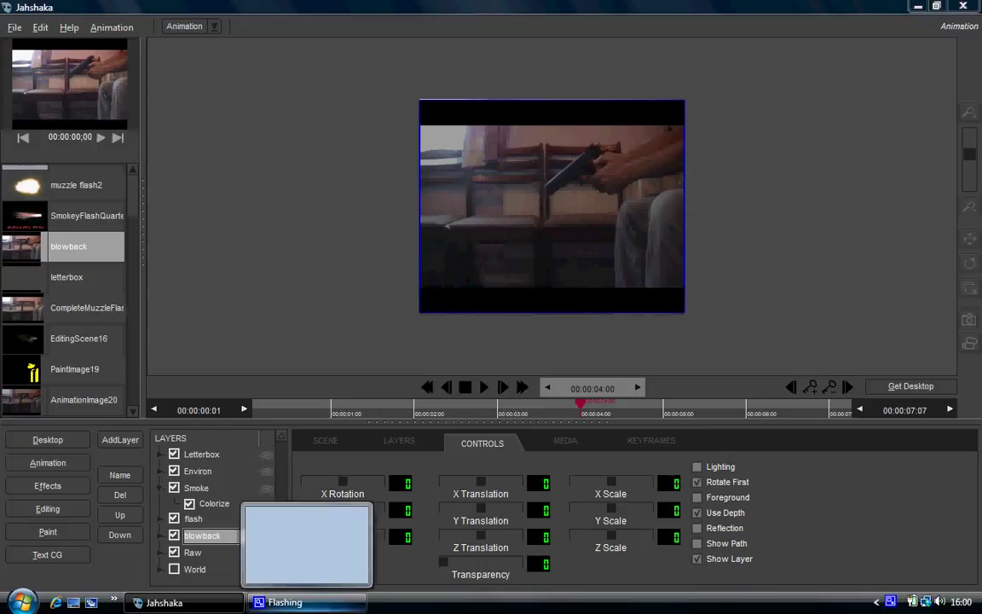
right_click(890, 600)
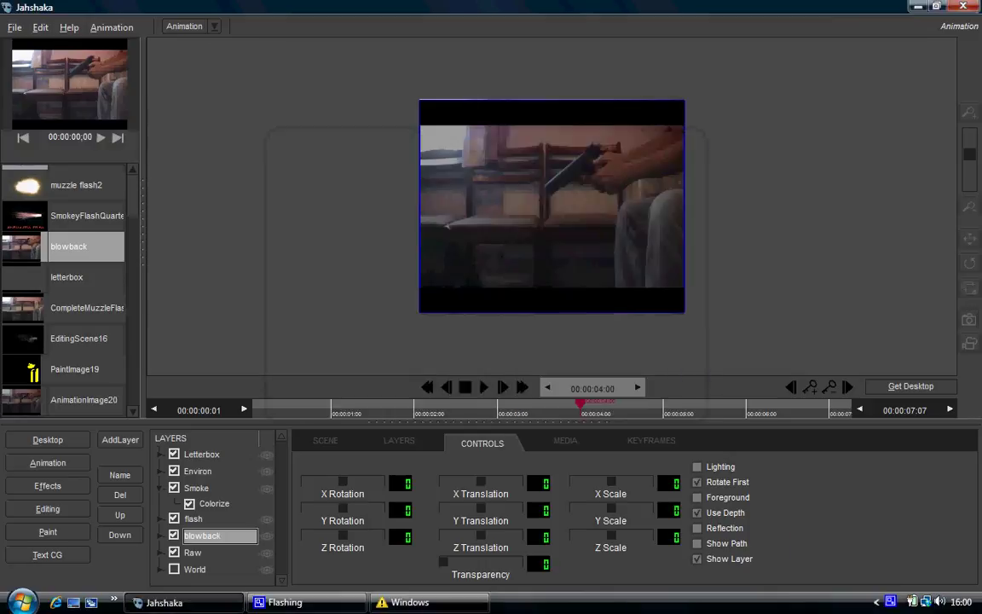
left_click(202, 453)
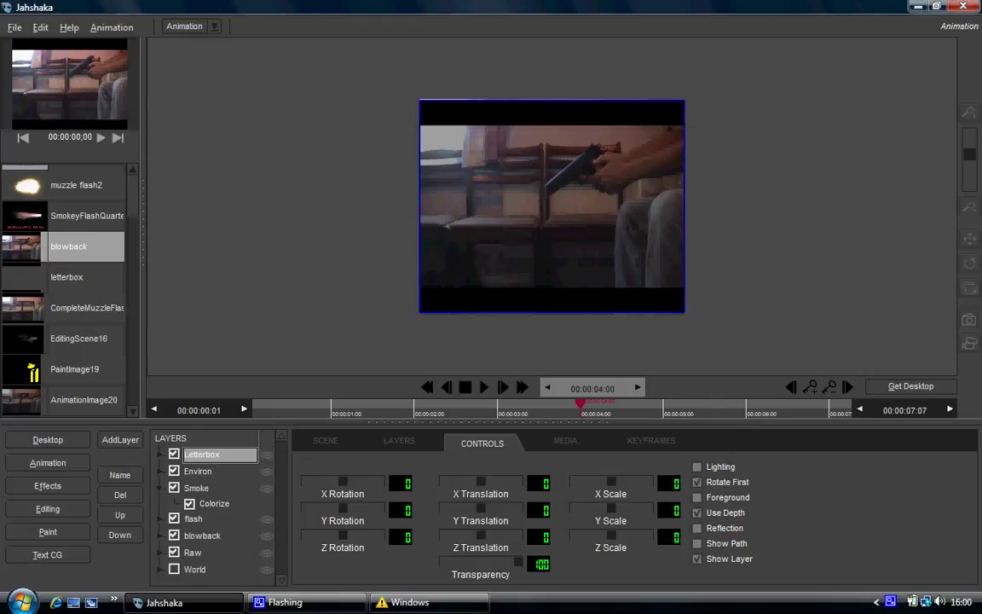
left_click(202, 535)
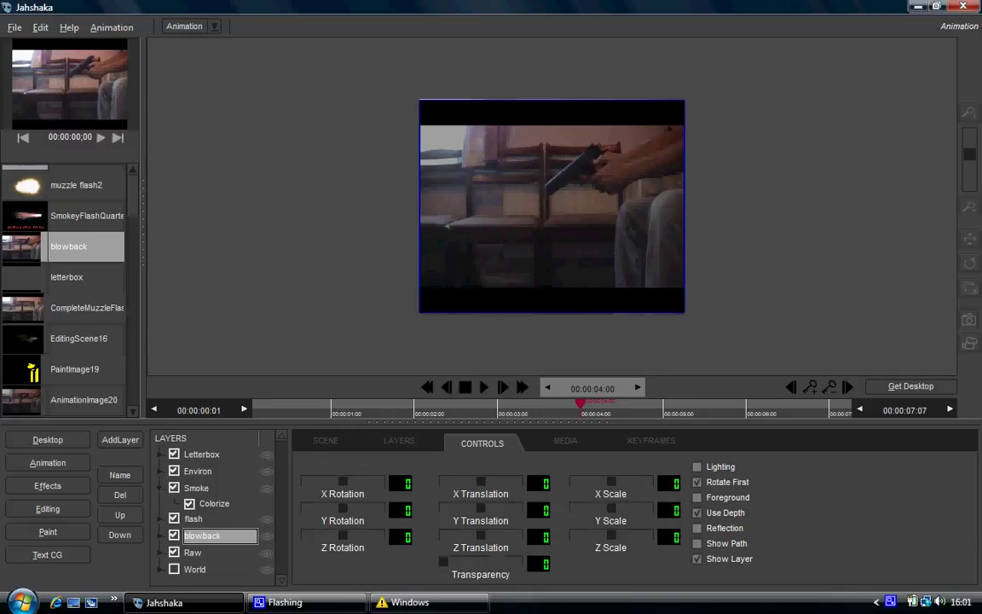
left_click(196, 488)
left_click(198, 471)
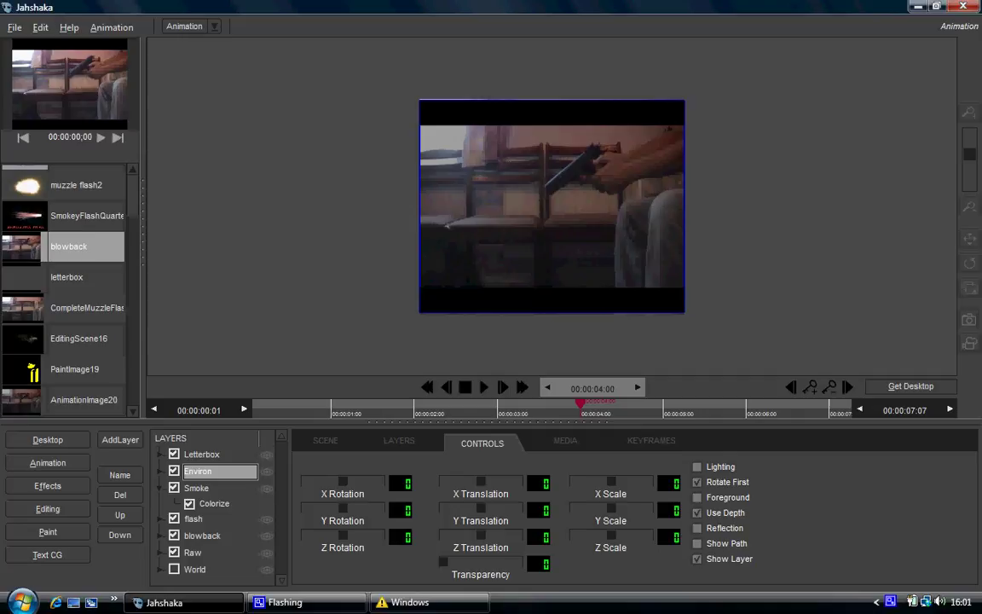
left_click(193, 518)
left_click(194, 553)
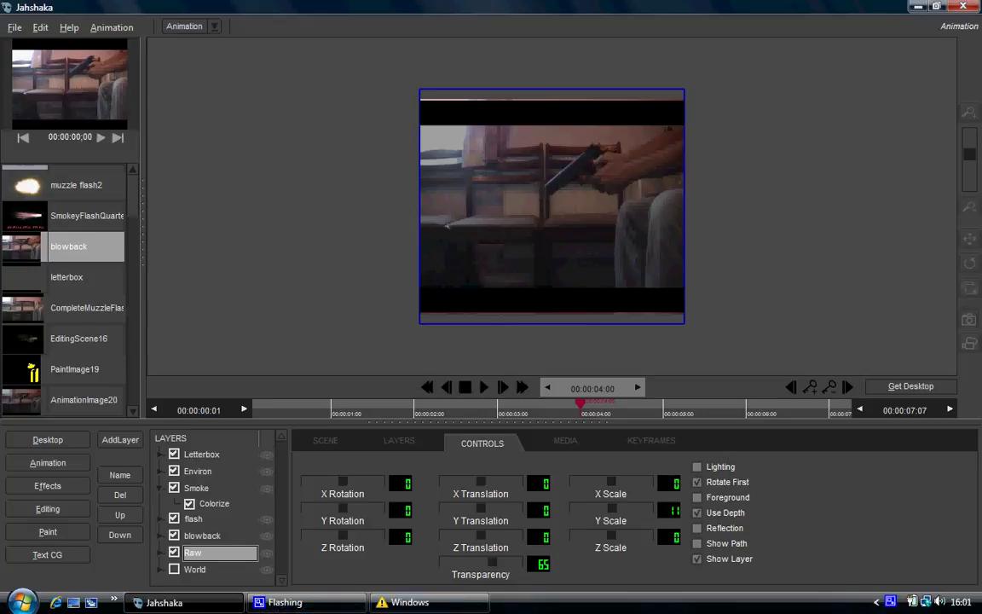
right_click(890, 600)
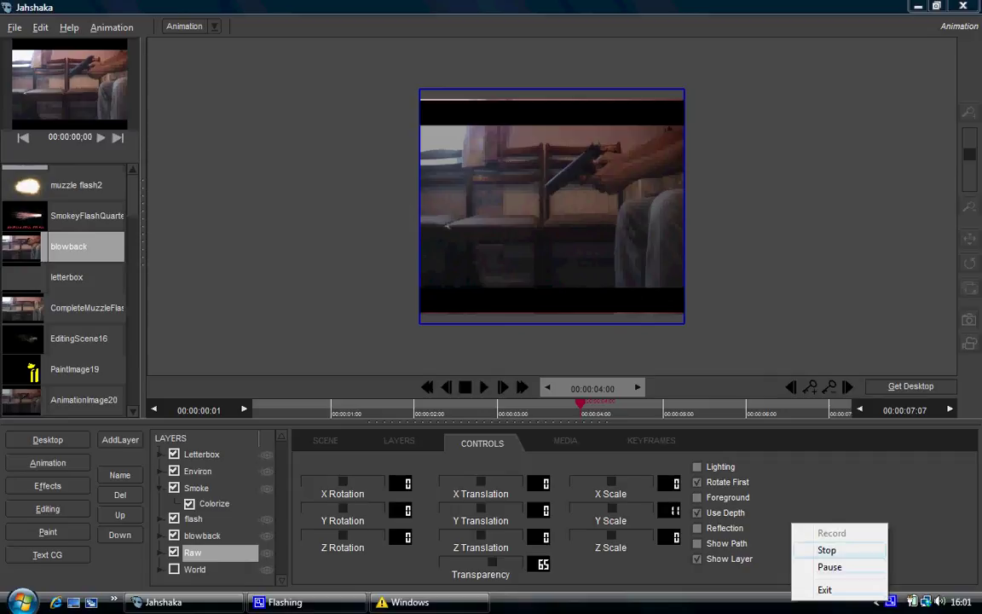